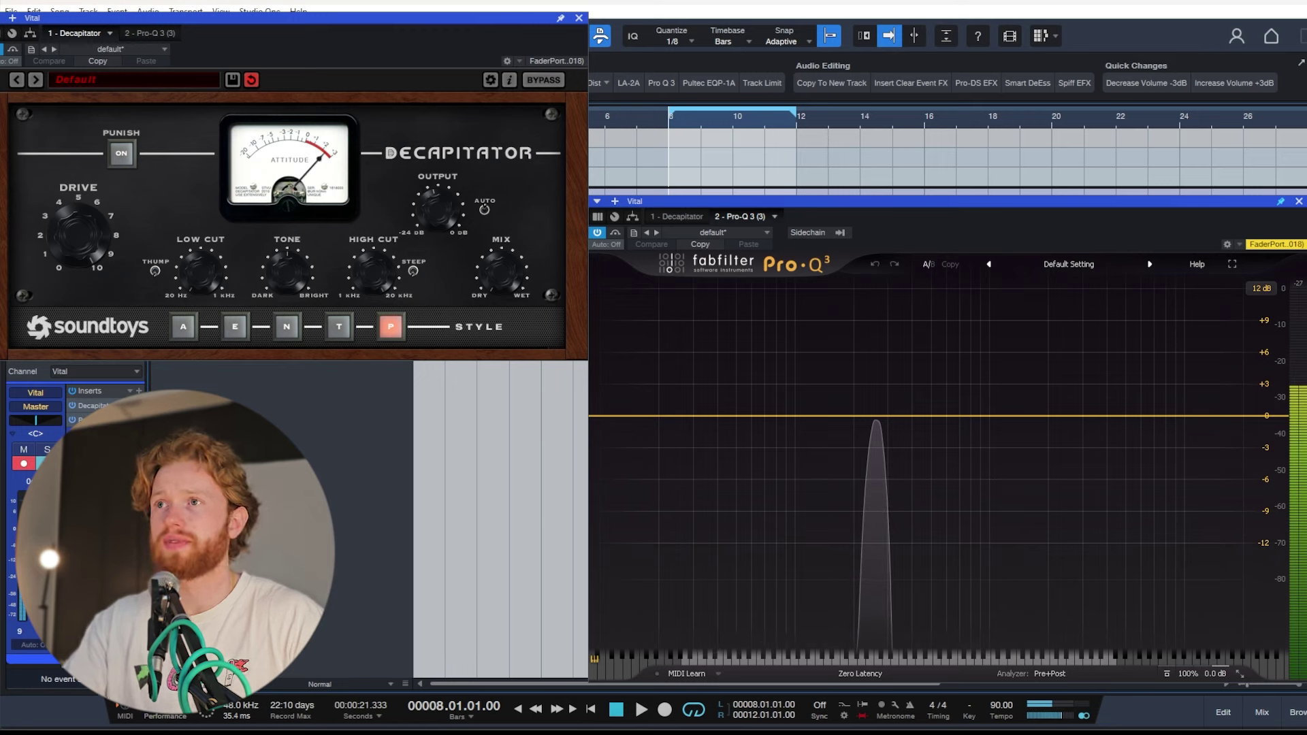
Adjust the Decapitator's Drive and Mix controls and switch its saturation style to N.
click(77, 237)
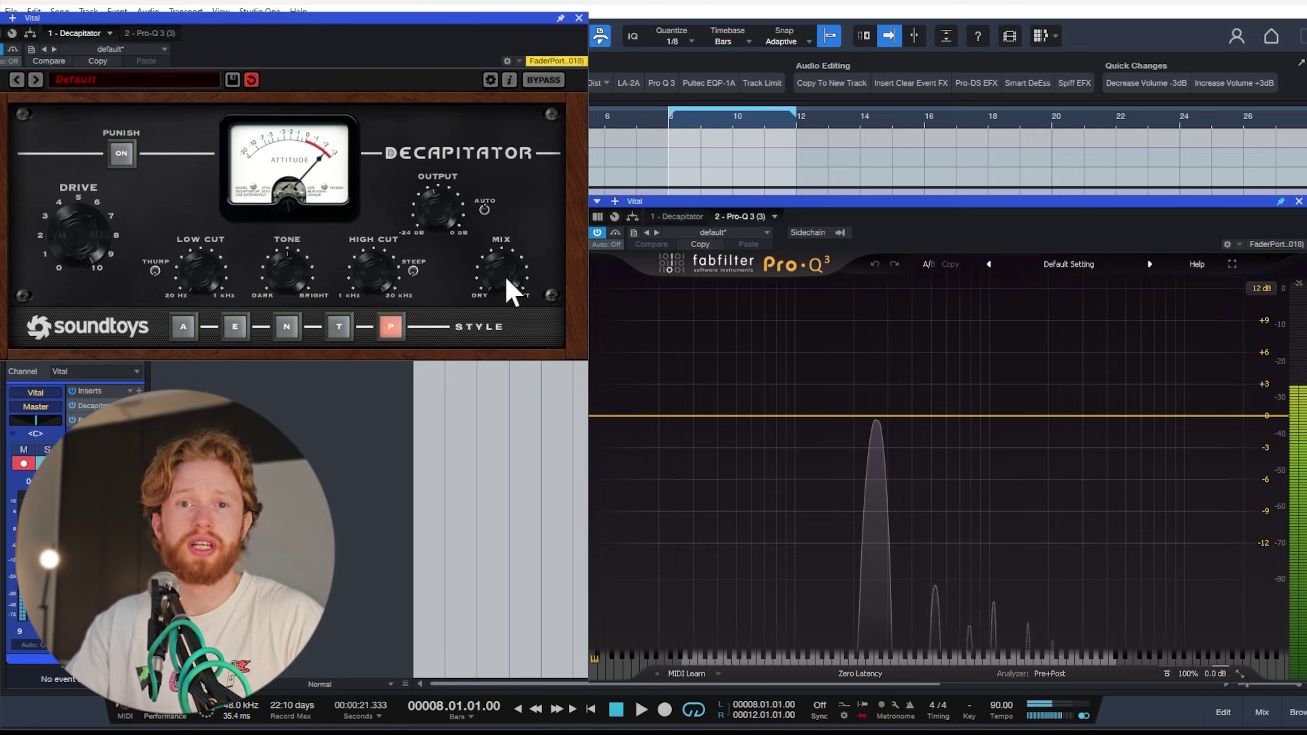
drag(507, 277, 509, 260)
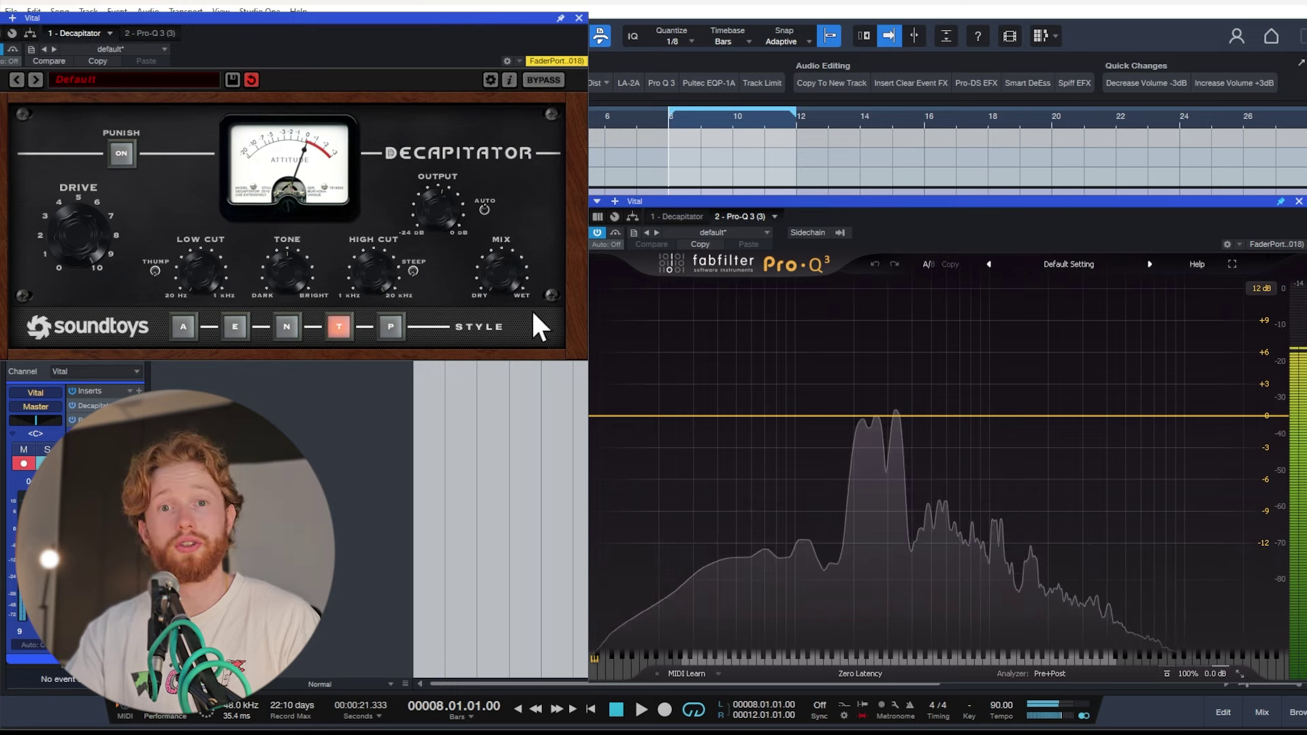
click(286, 327)
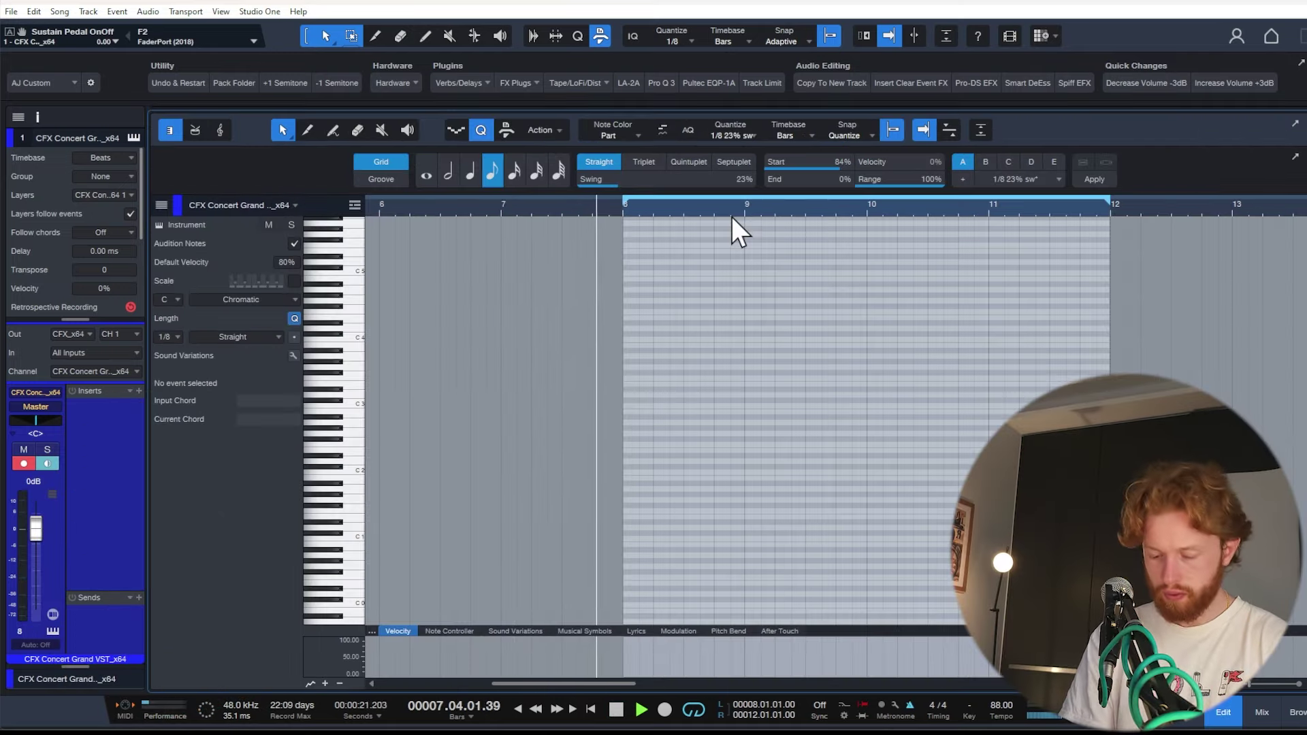
Record a piano part on the CFX Concert Grand track from bar 8 to bar 12.
key(KP_Multiply)
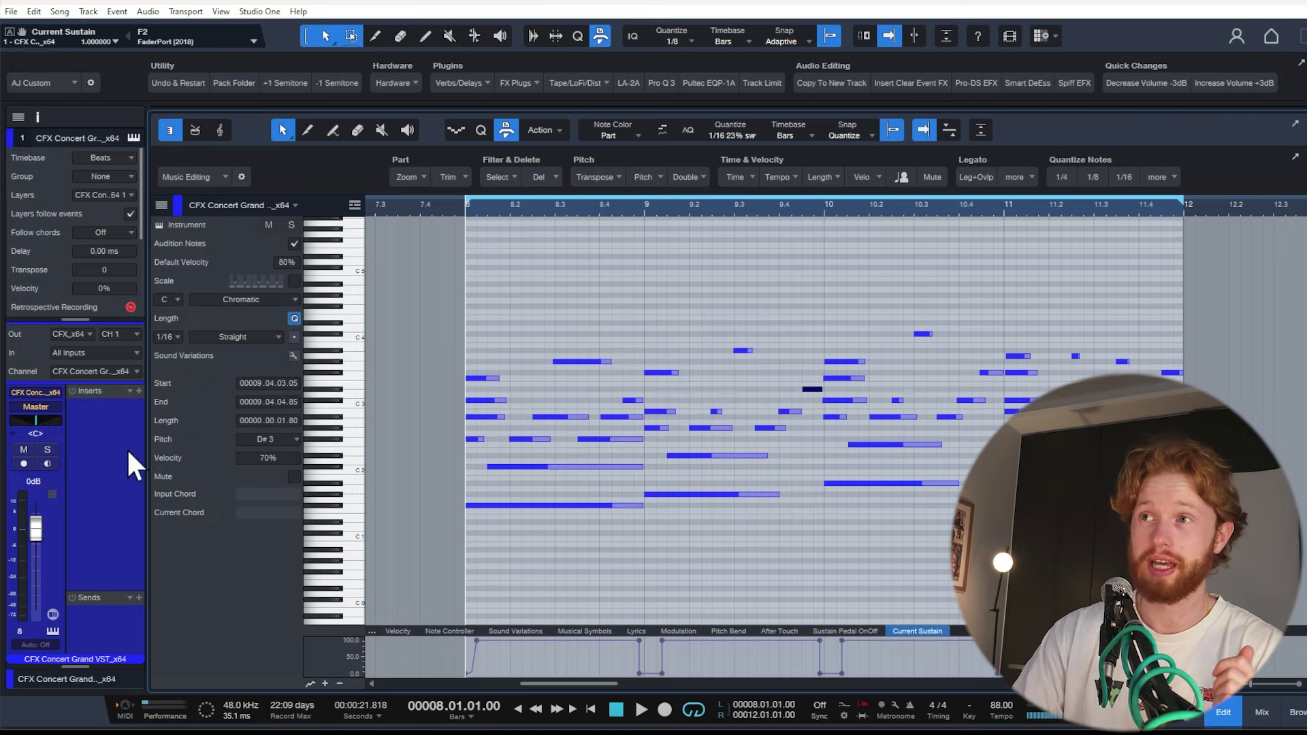
Insert the Unfiltered Audio Needlepoint plug-in on the CFX Concert Grand track.
click(129, 391)
text(nee)
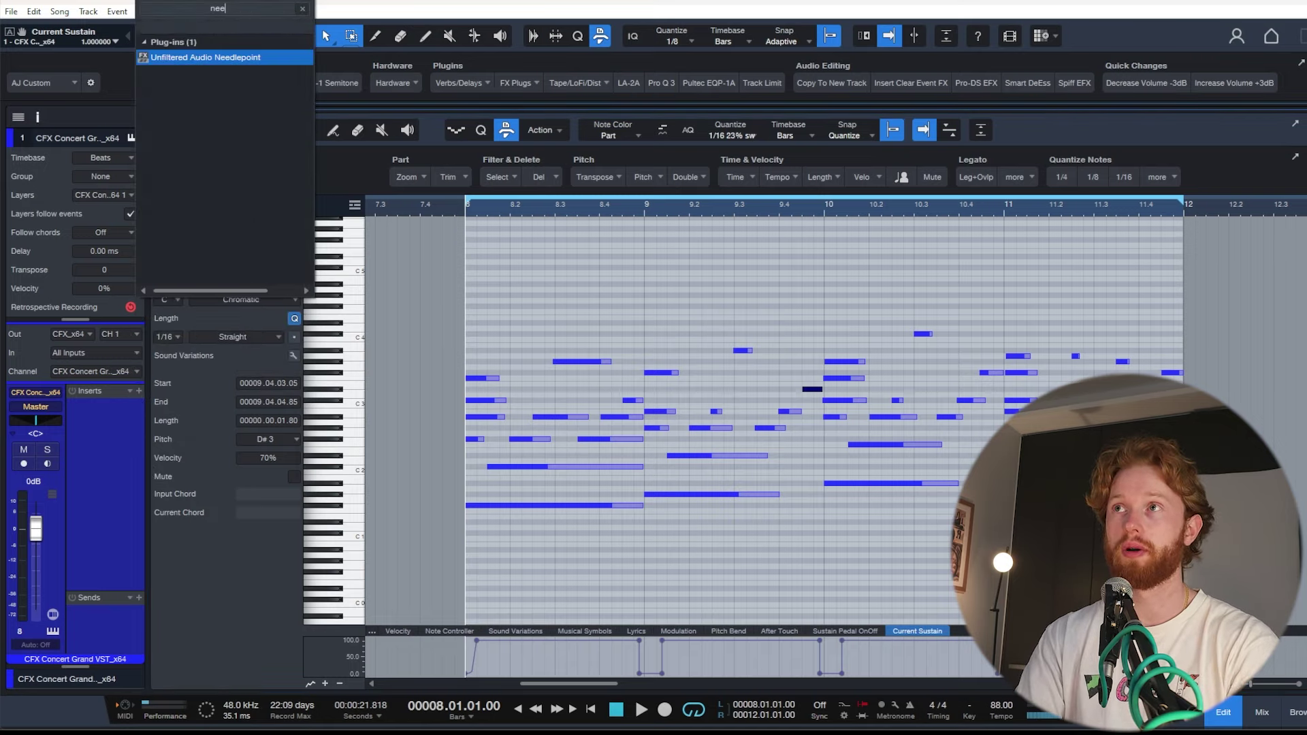
click(161, 383)
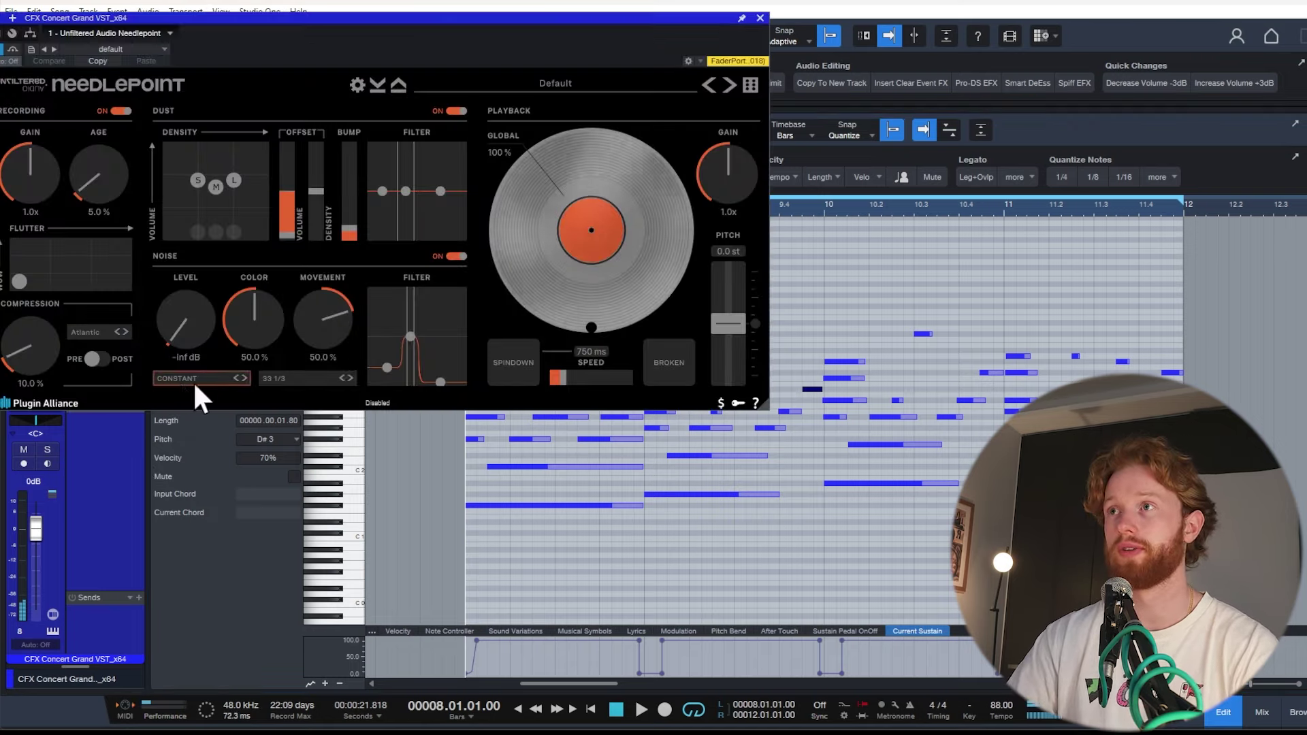
mouse_move(319, 19)
mouse_down()
mouse_move(361, 41)
mouse_move(334, 31)
mouse_up()
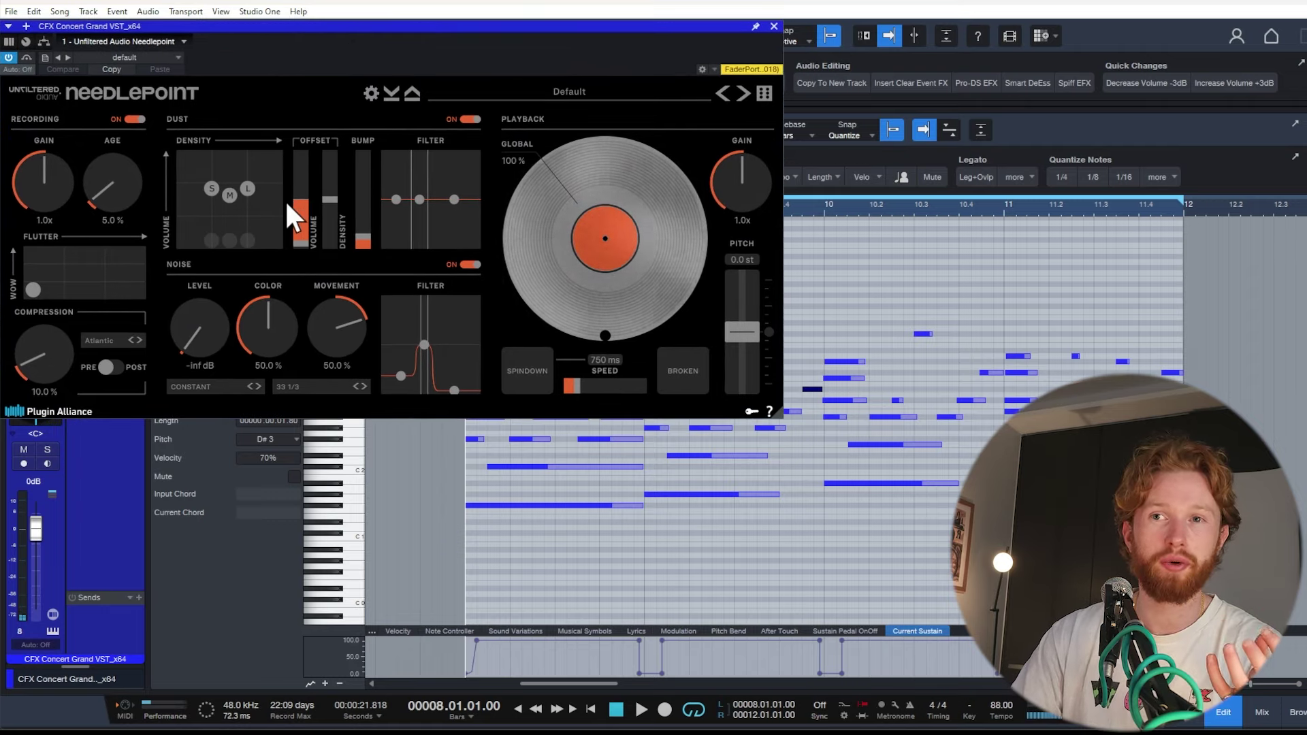
Set Needlepoint's noise to Transport at about -46.8 dB with color 60%, and lower the global amount to 60%.
mouse_move(278, 213)
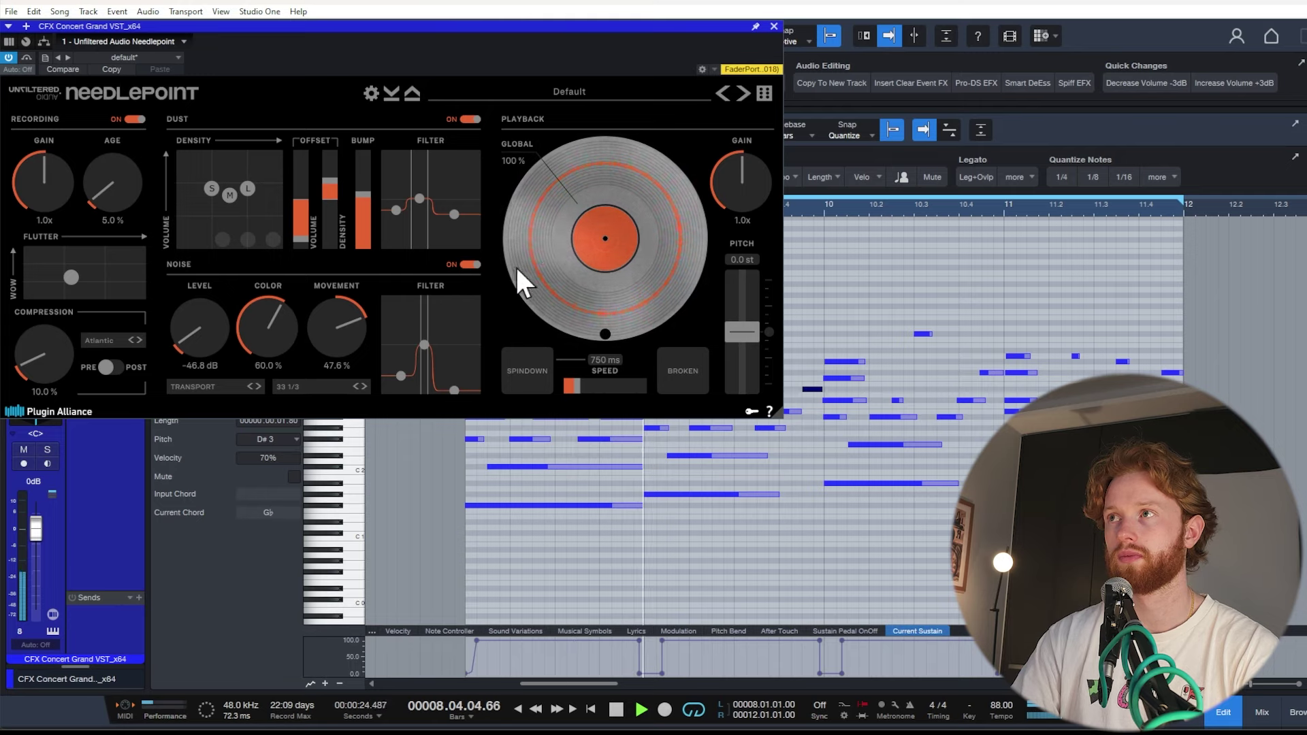
mouse_move(577, 262)
mouse_down()
mouse_move(565, 299)
mouse_move(597, 264)
mouse_up()
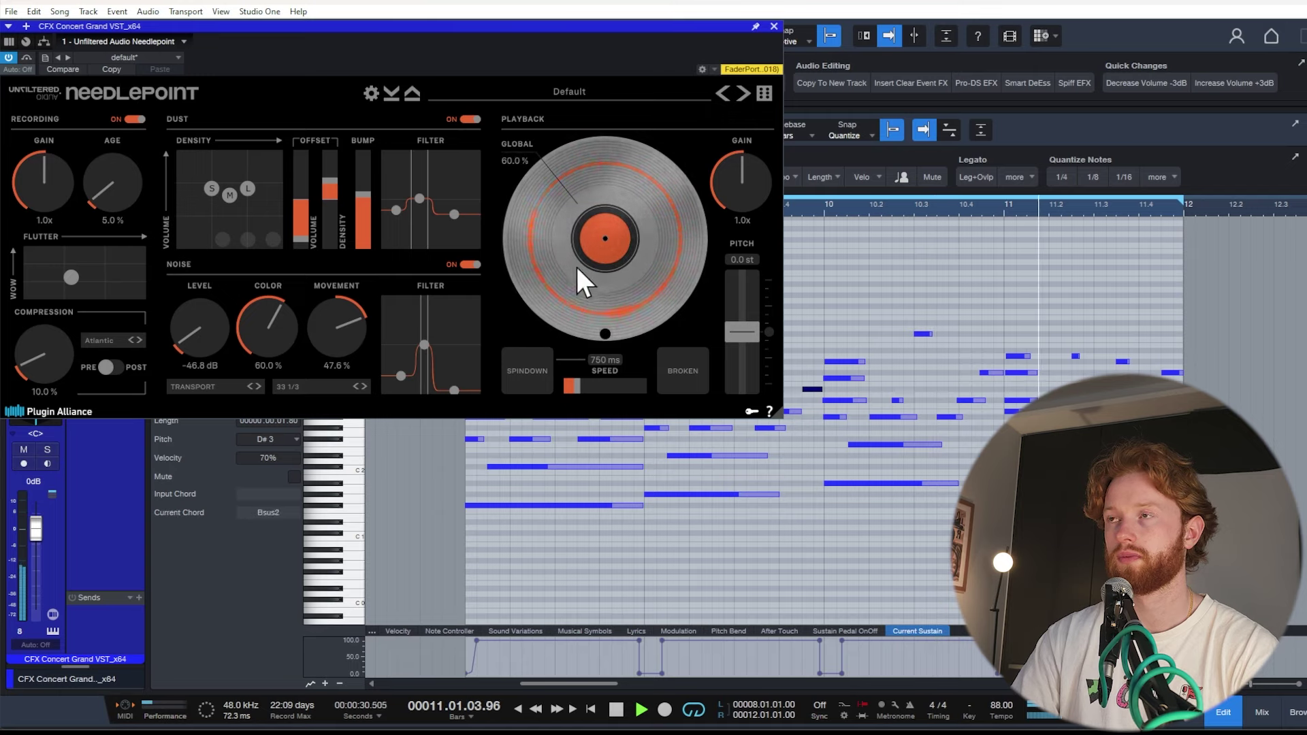
click(774, 26)
key(space)
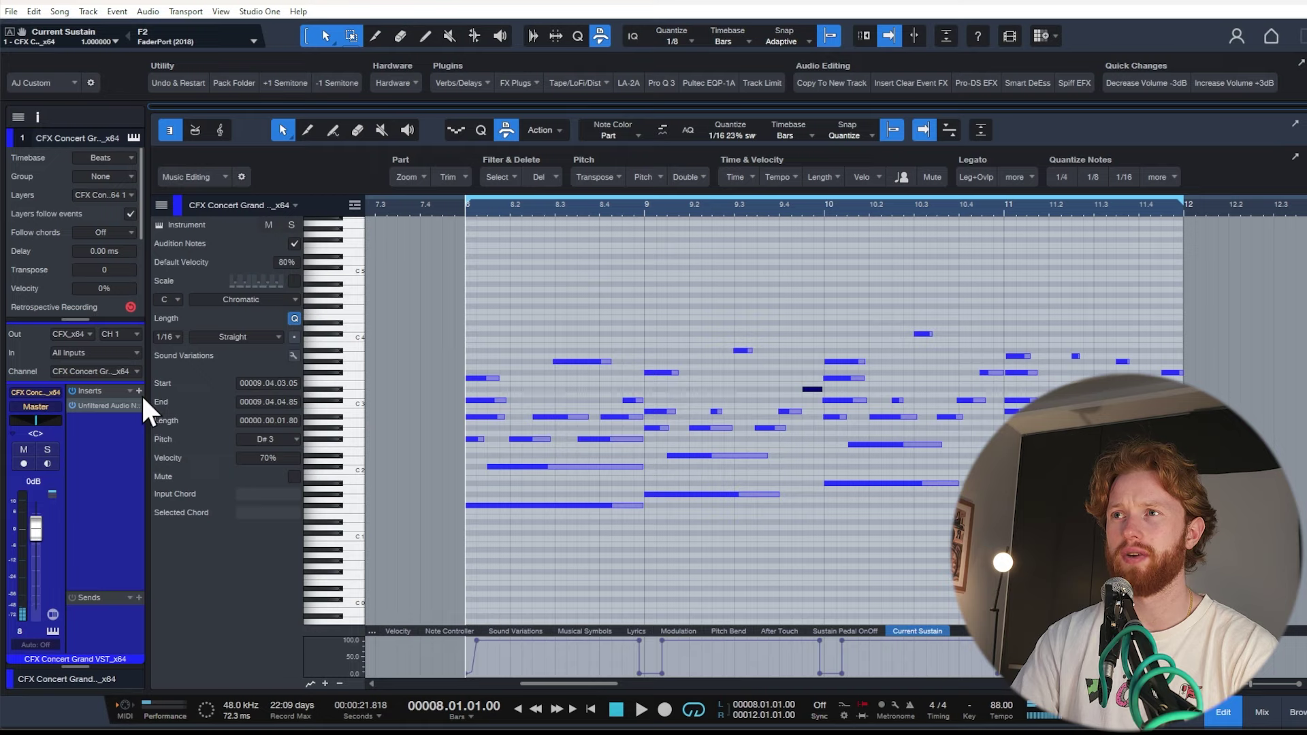
Add Pro-Q 3 to the piano track with a high-shelf cut of about -5.9 dB around 1 kHz.
click(139, 391)
click(141, 391)
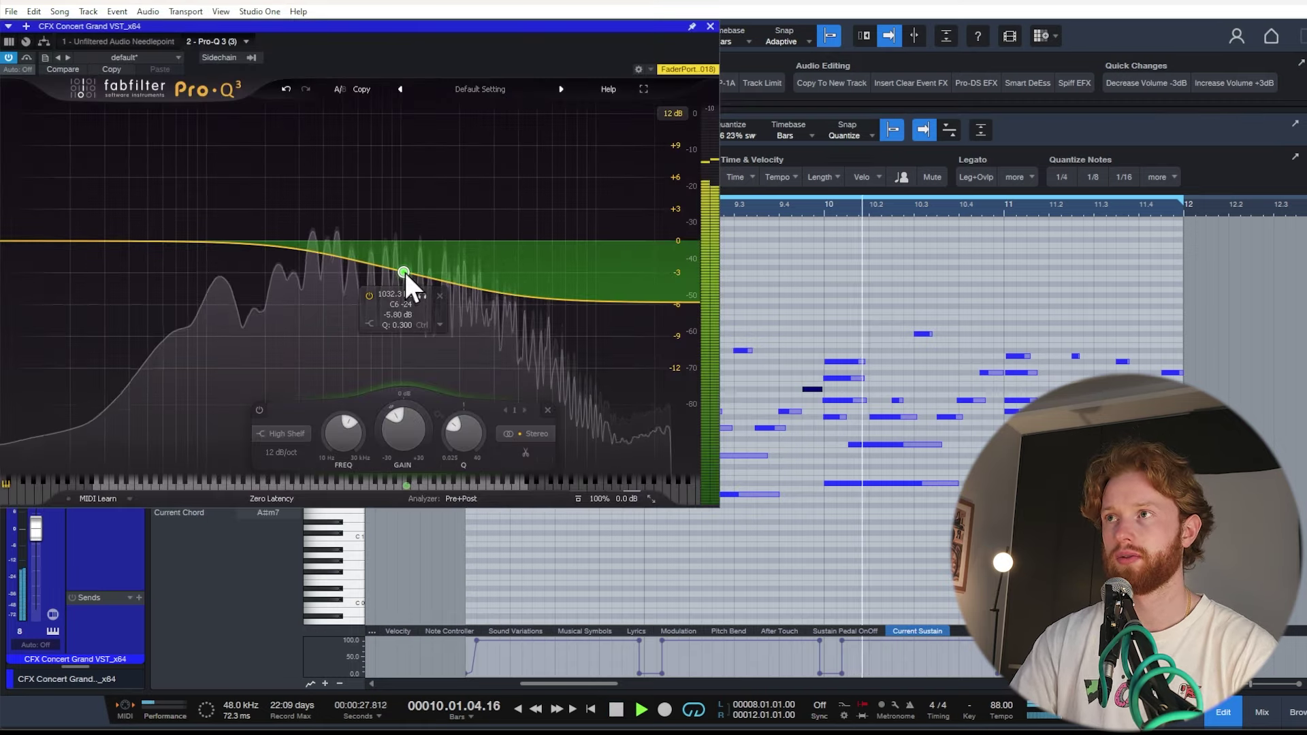
drag(403, 271, 403, 275)
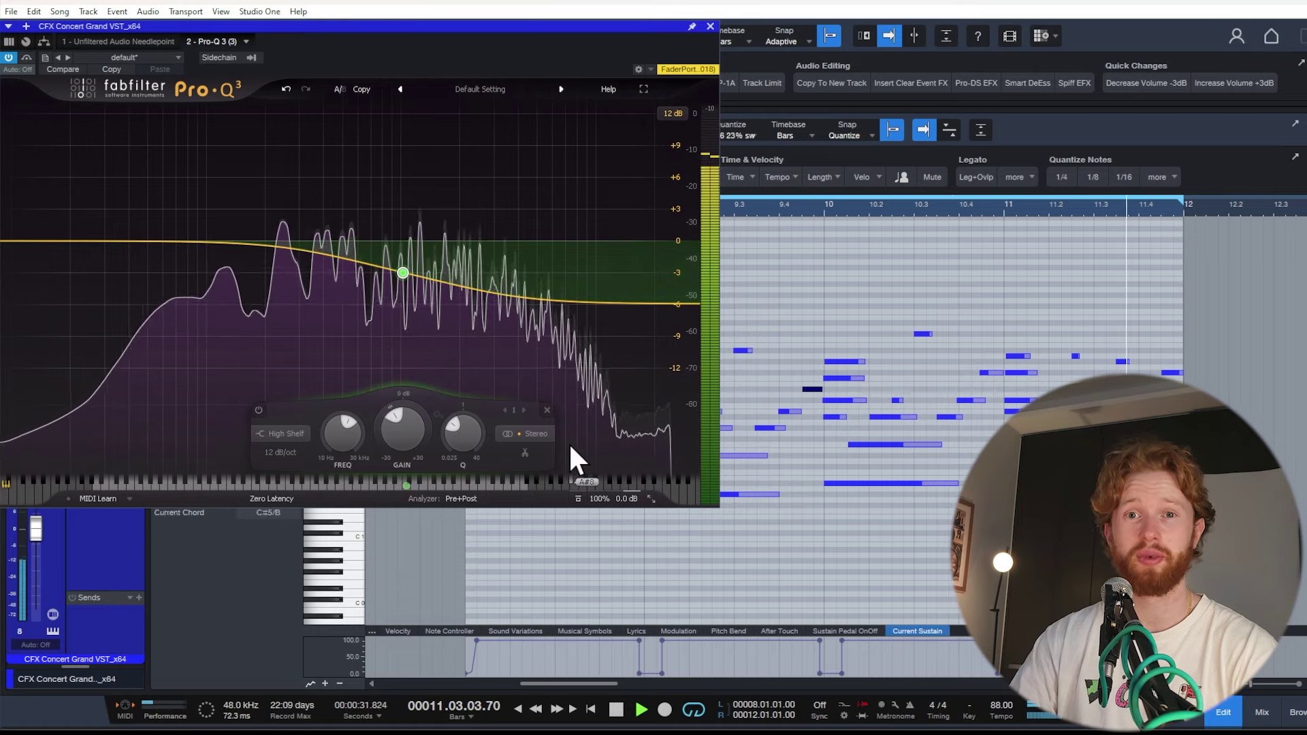
key(space)
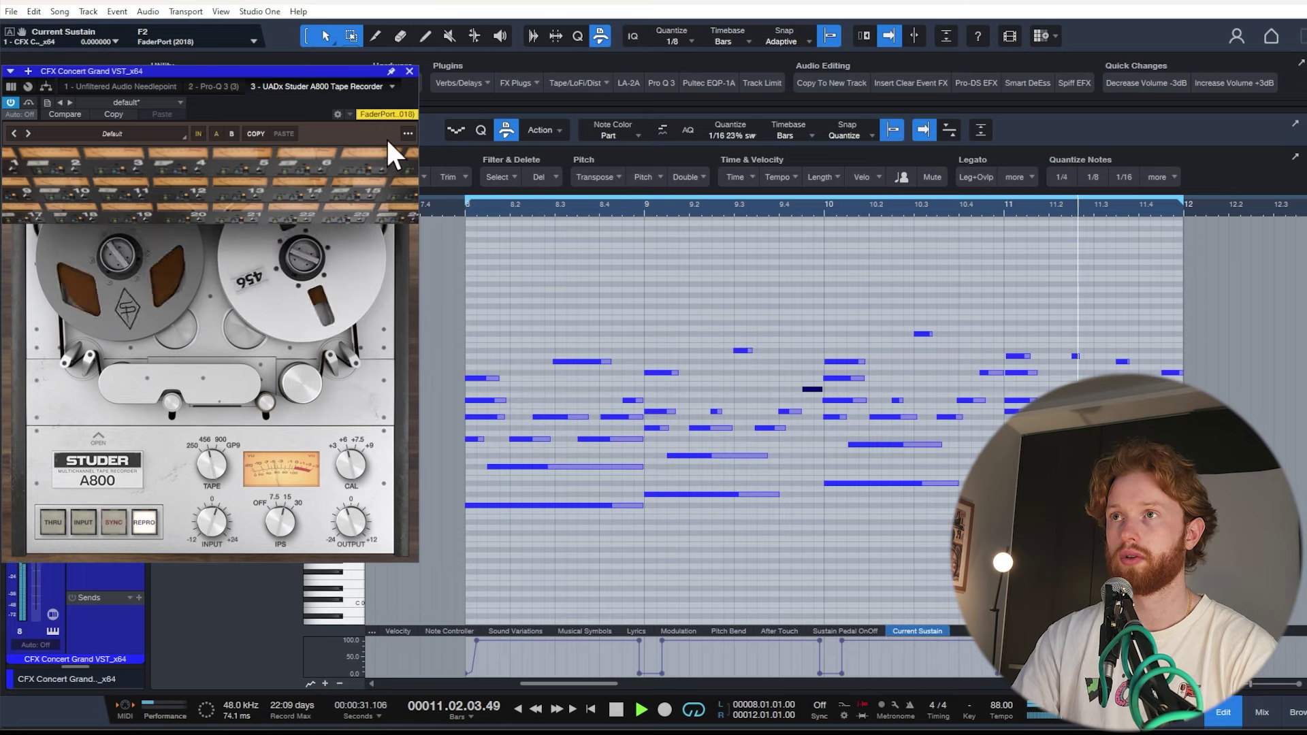
Review the piano track's Pro-Q 3 curve during playback, leaving all its plug-in windows closed.
click(409, 71)
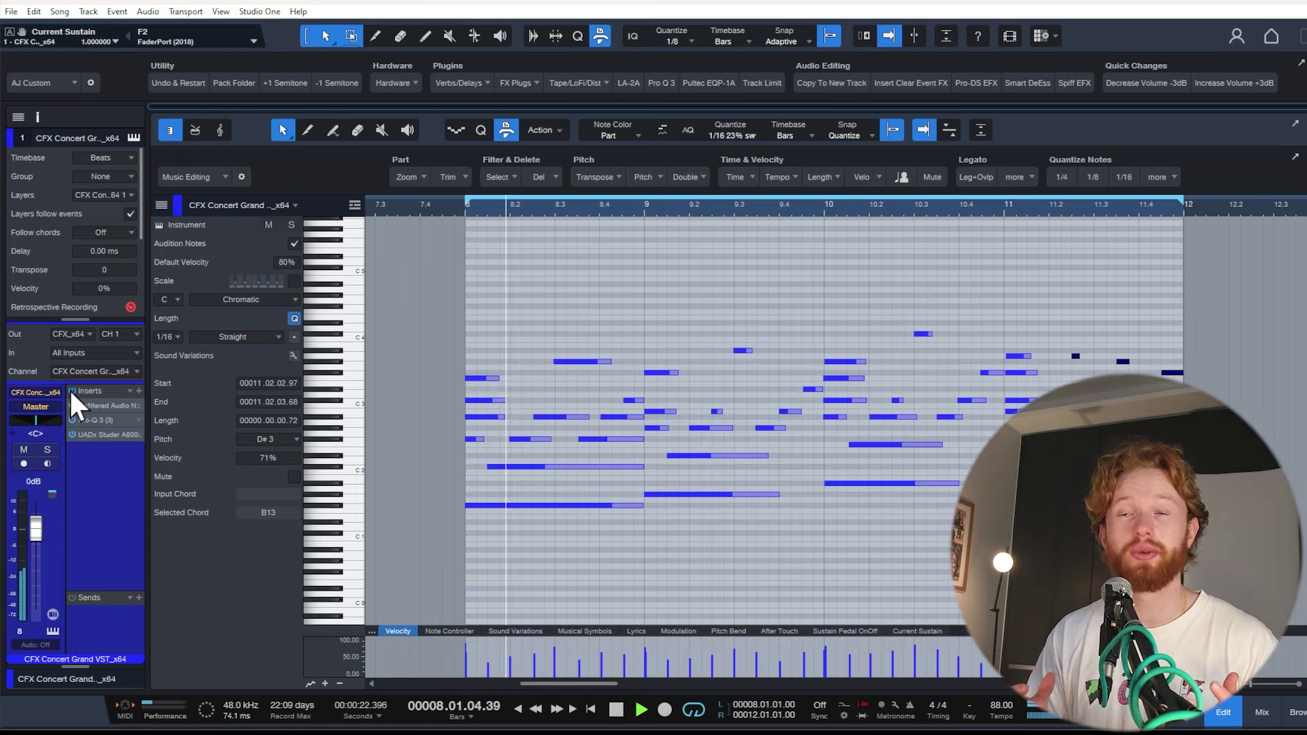
click(102, 419)
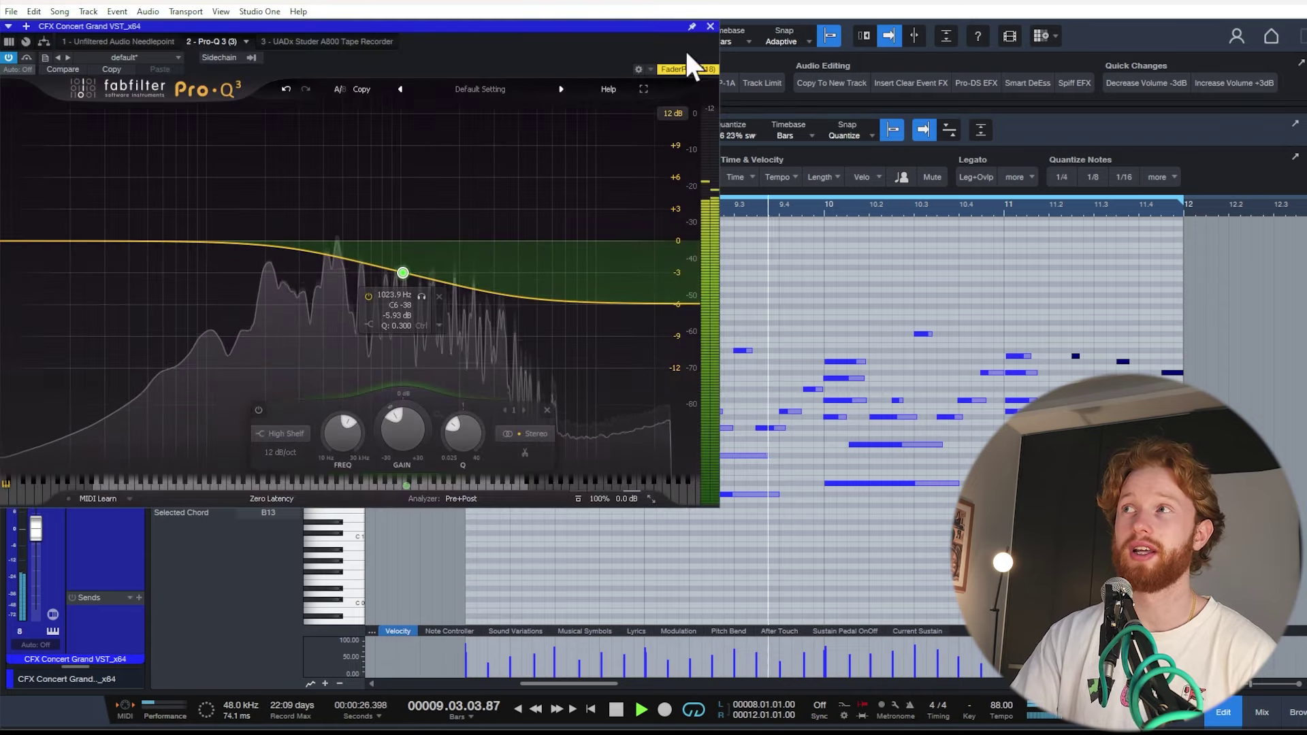
click(710, 26)
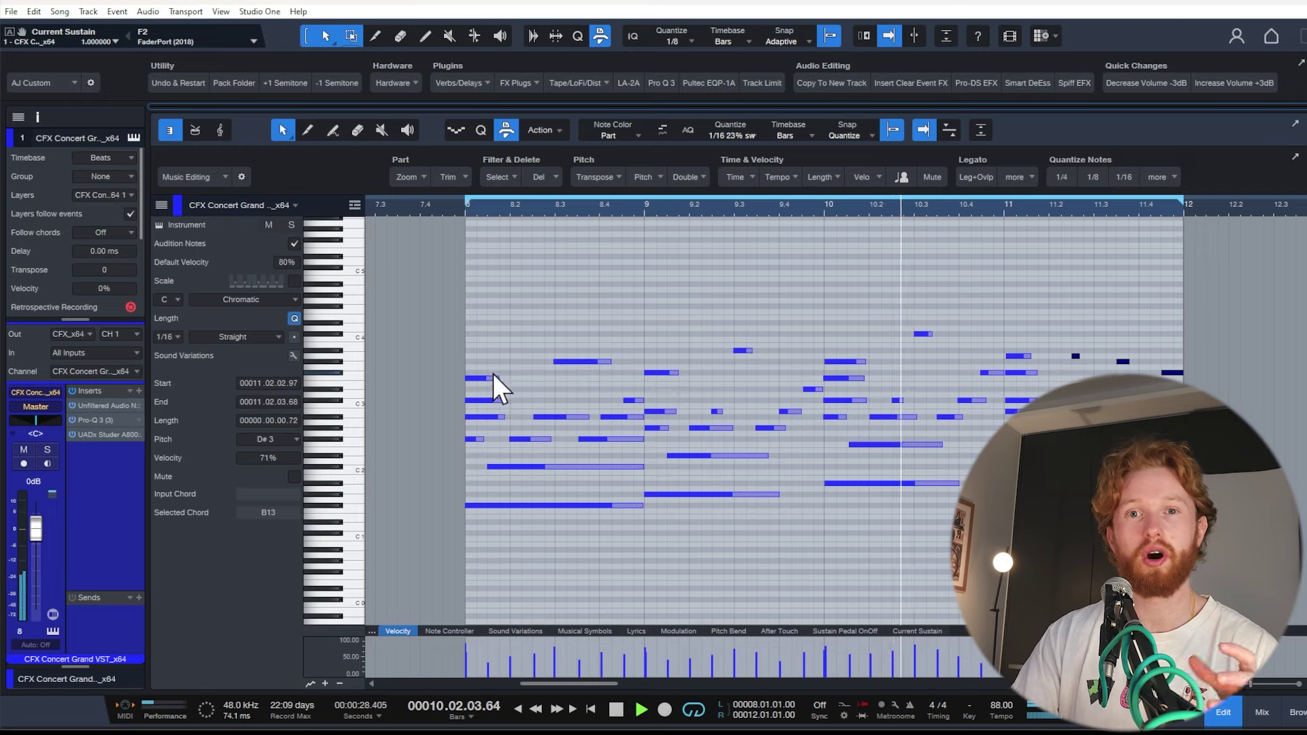
mouse_move(492, 375)
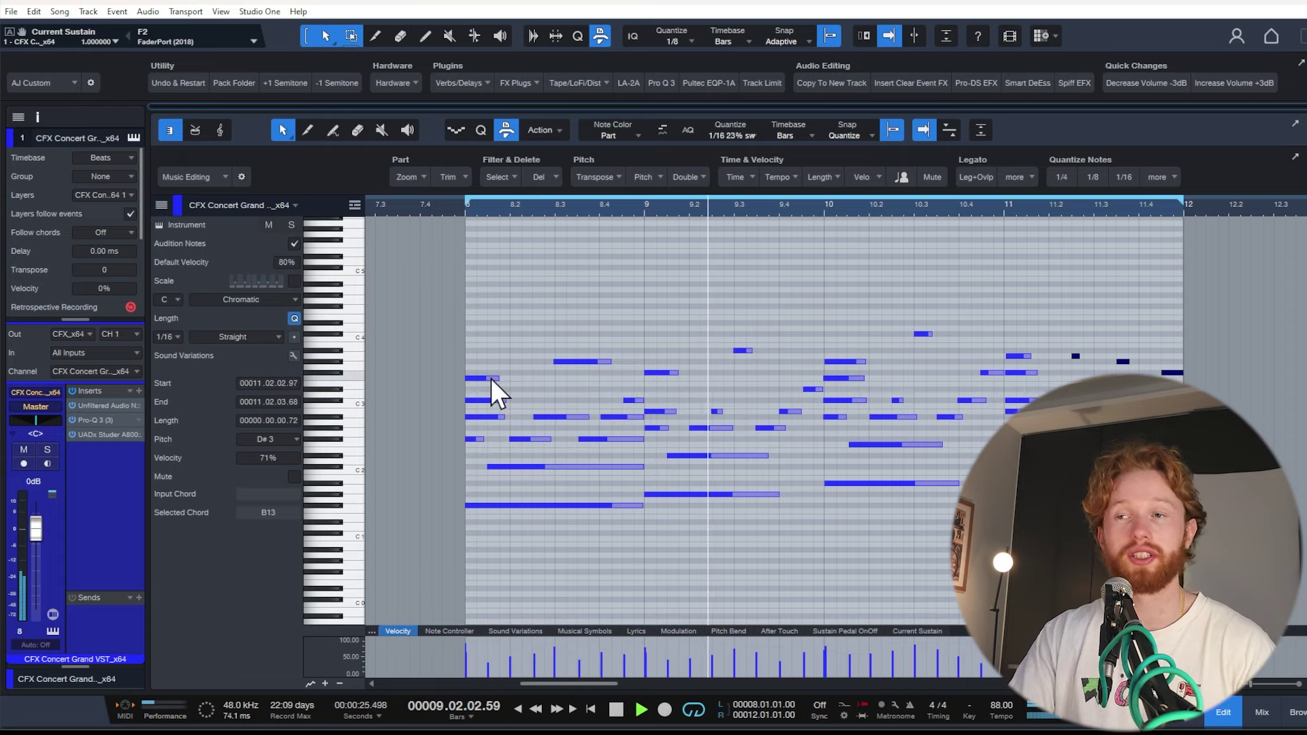
key(space)
Record a Rhodes part on the Stage-73 V2 track over bars 8 to 12 and check its notes in the editor.
mouse_move(486, 402)
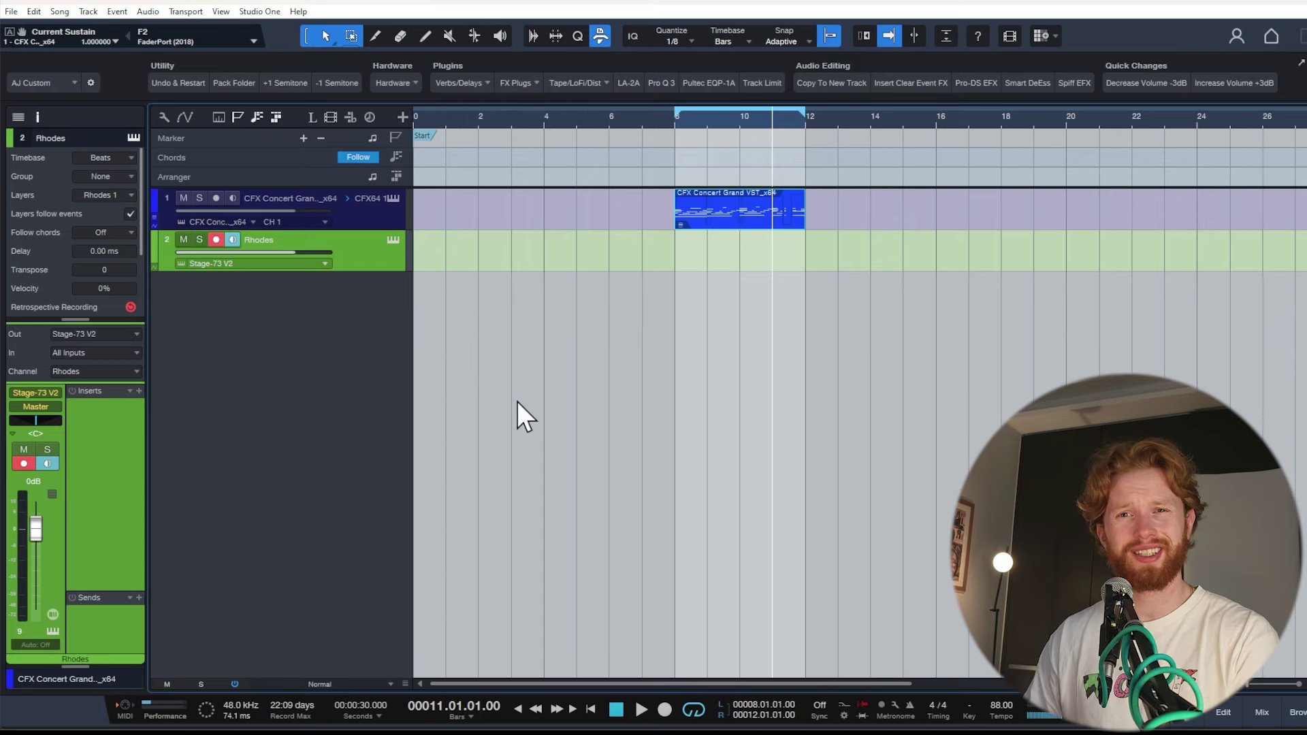
key(KP_Multiply)
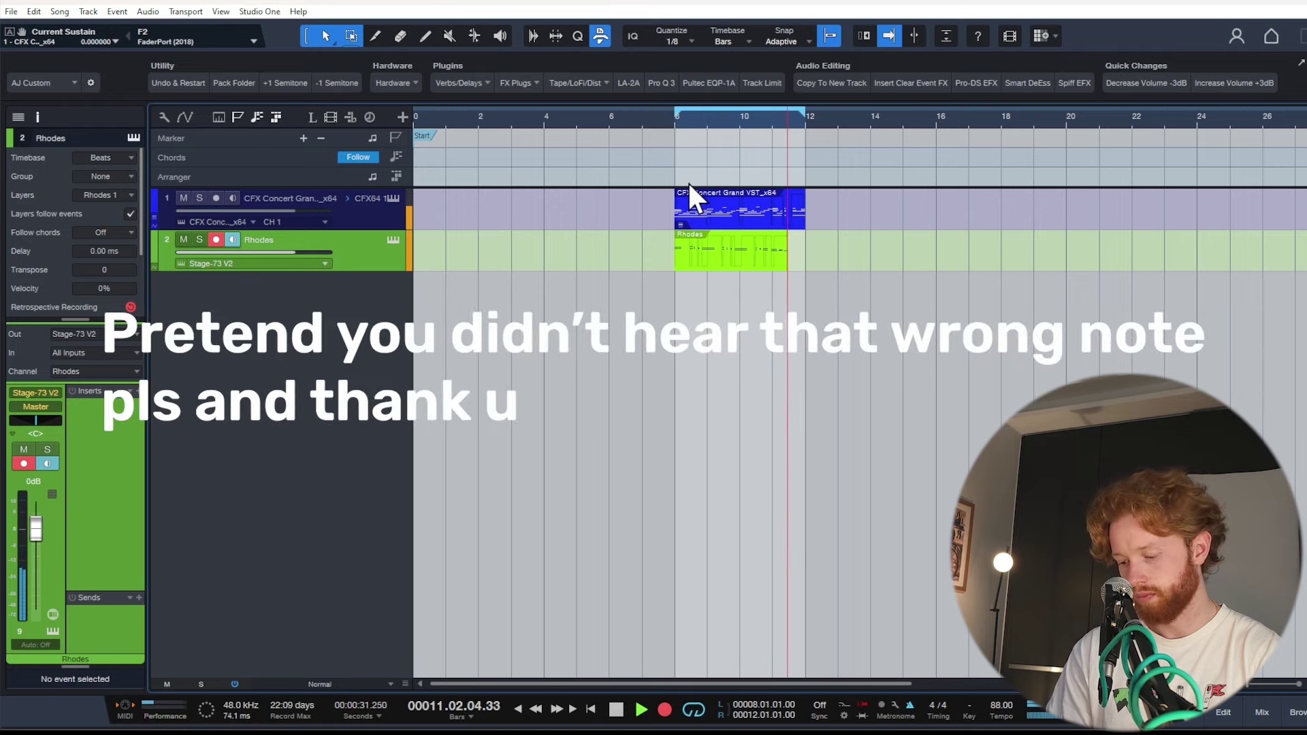
key(space)
double_click(708, 264)
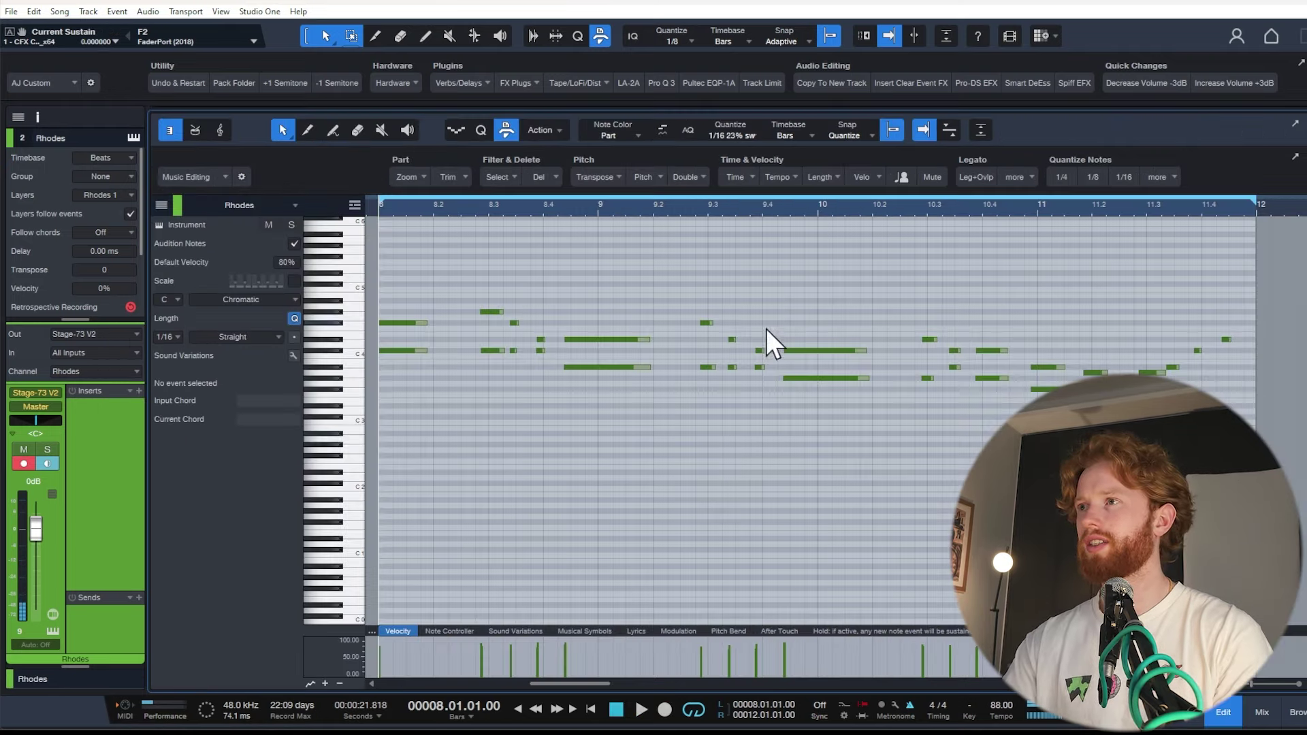
key(F2)
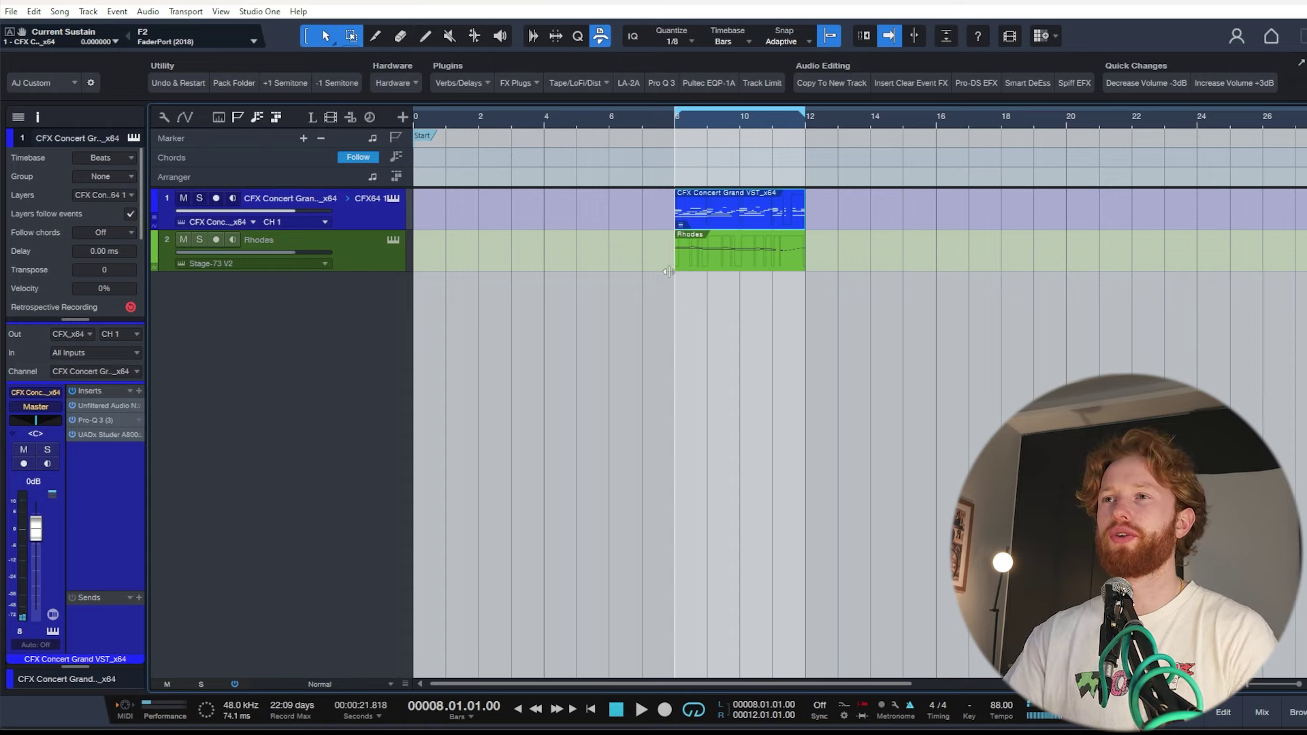
Add The Oven to the Rhodes track with Temp at about 3.0 and Cook at about 6.2.
click(349, 256)
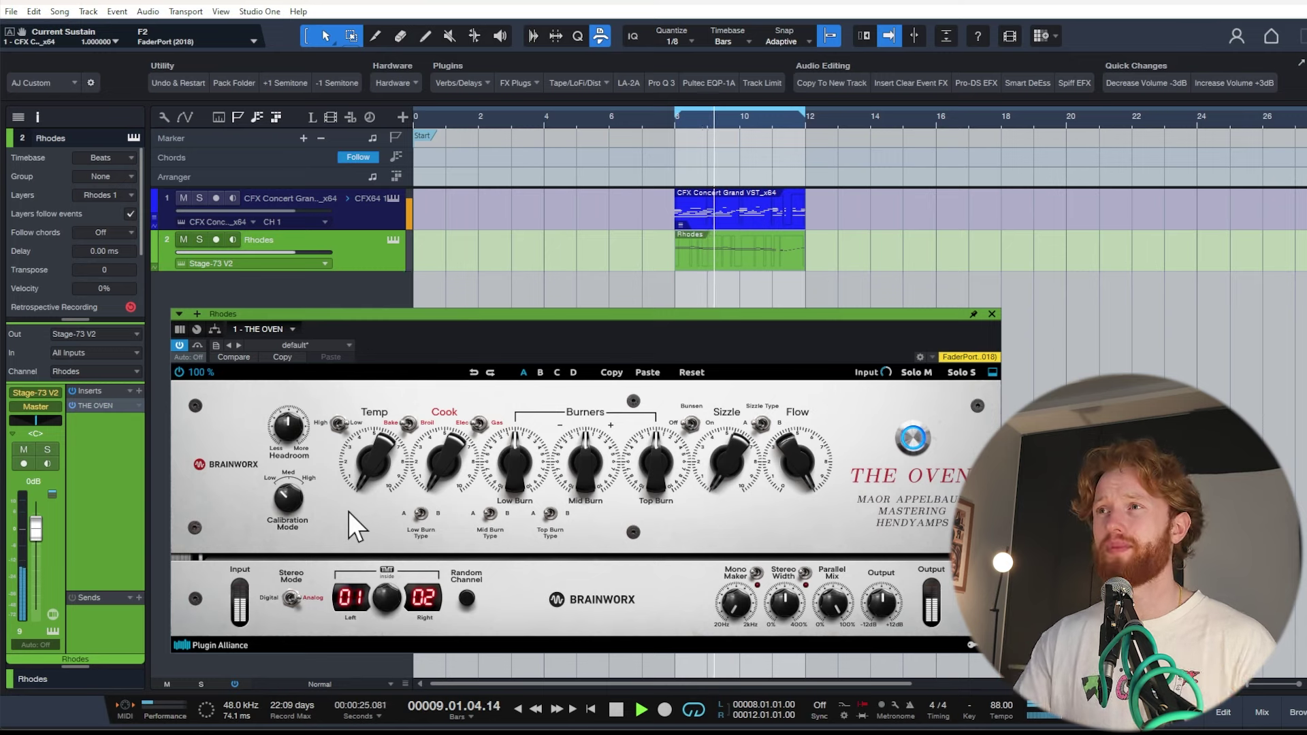
drag(377, 473, 372, 433)
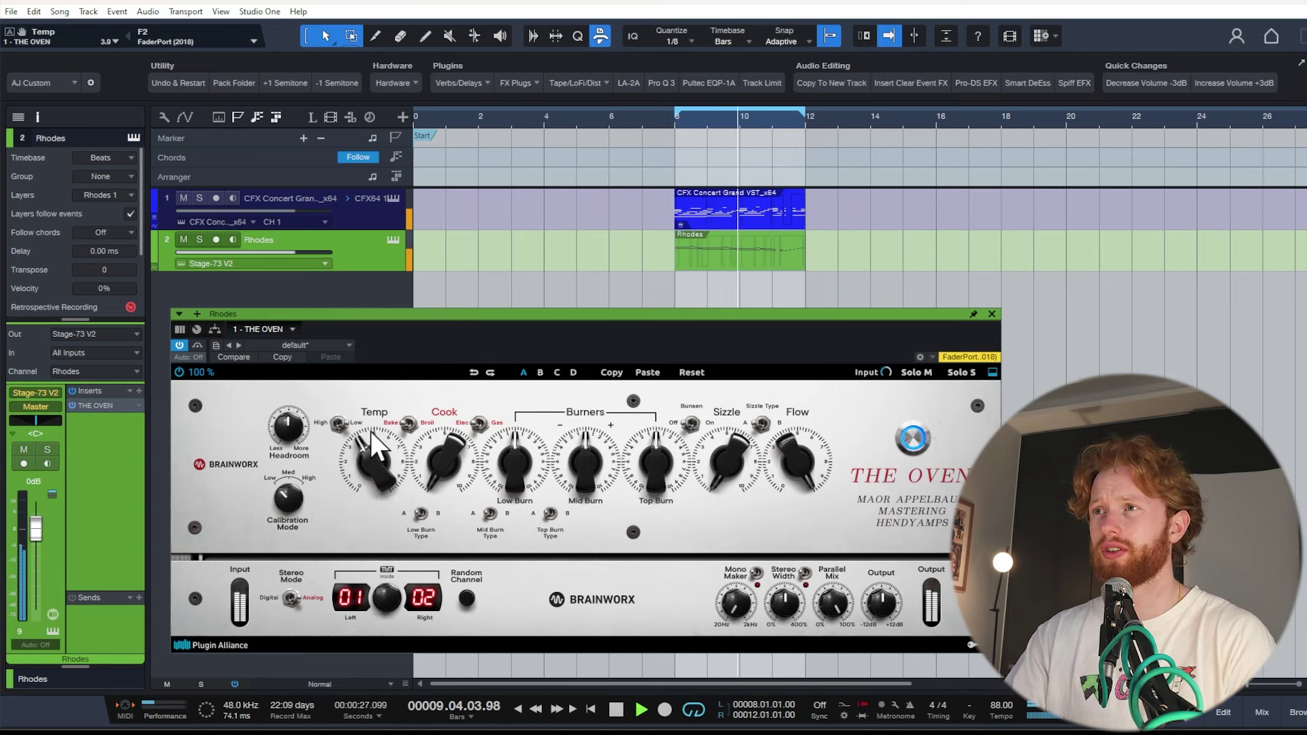
drag(440, 460, 466, 411)
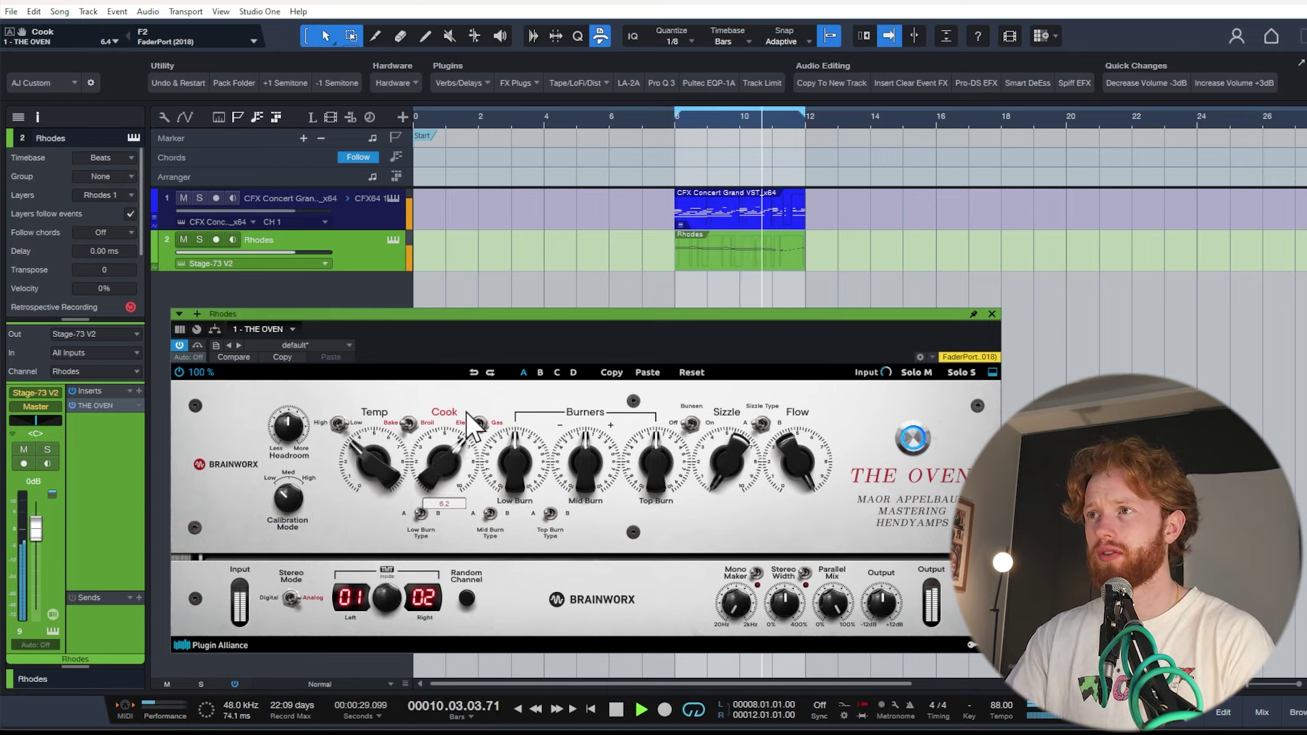
Adjust The Oven's three Burners, Sizzle and Flow on the Rhodes track, and reduce its Parallel Mix.
mouse_move(508, 452)
mouse_down()
mouse_move(510, 439)
mouse_move(656, 456)
mouse_move(667, 439)
mouse_move(656, 448)
mouse_move(748, 442)
mouse_move(785, 448)
mouse_move(782, 475)
mouse_move(785, 449)
mouse_up()
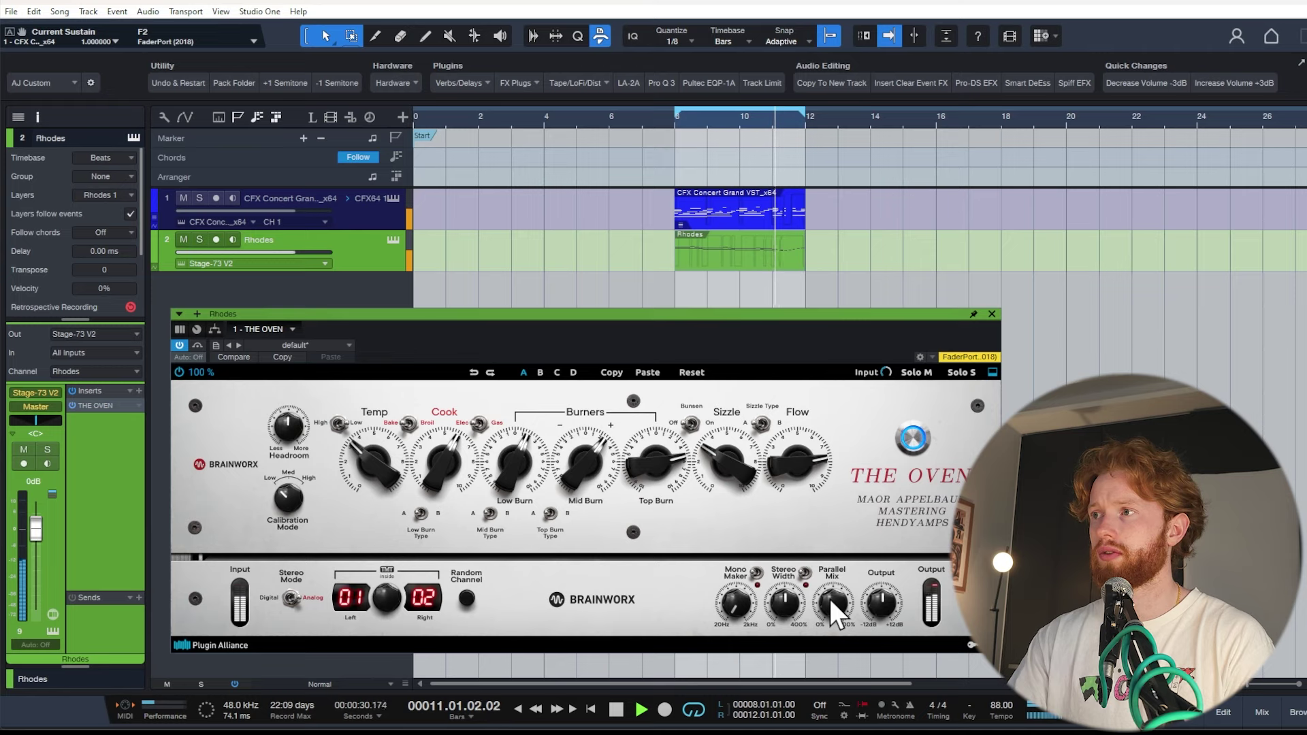
mouse_move(830, 599)
mouse_down()
mouse_move(831, 640)
mouse_move(835, 614)
mouse_up()
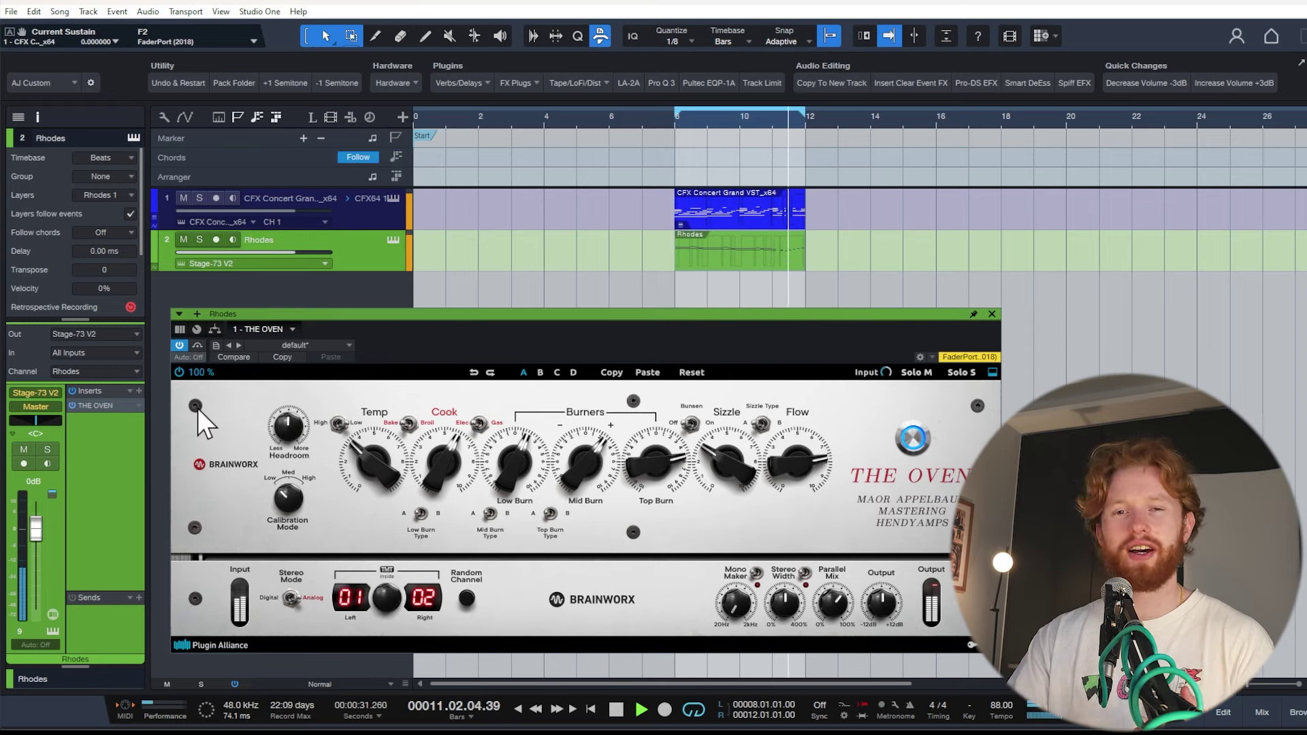
Lower the Rhodes channel volume to -8.0 dB and play the Rhodes together with the piano.
drag(35, 529, 35, 552)
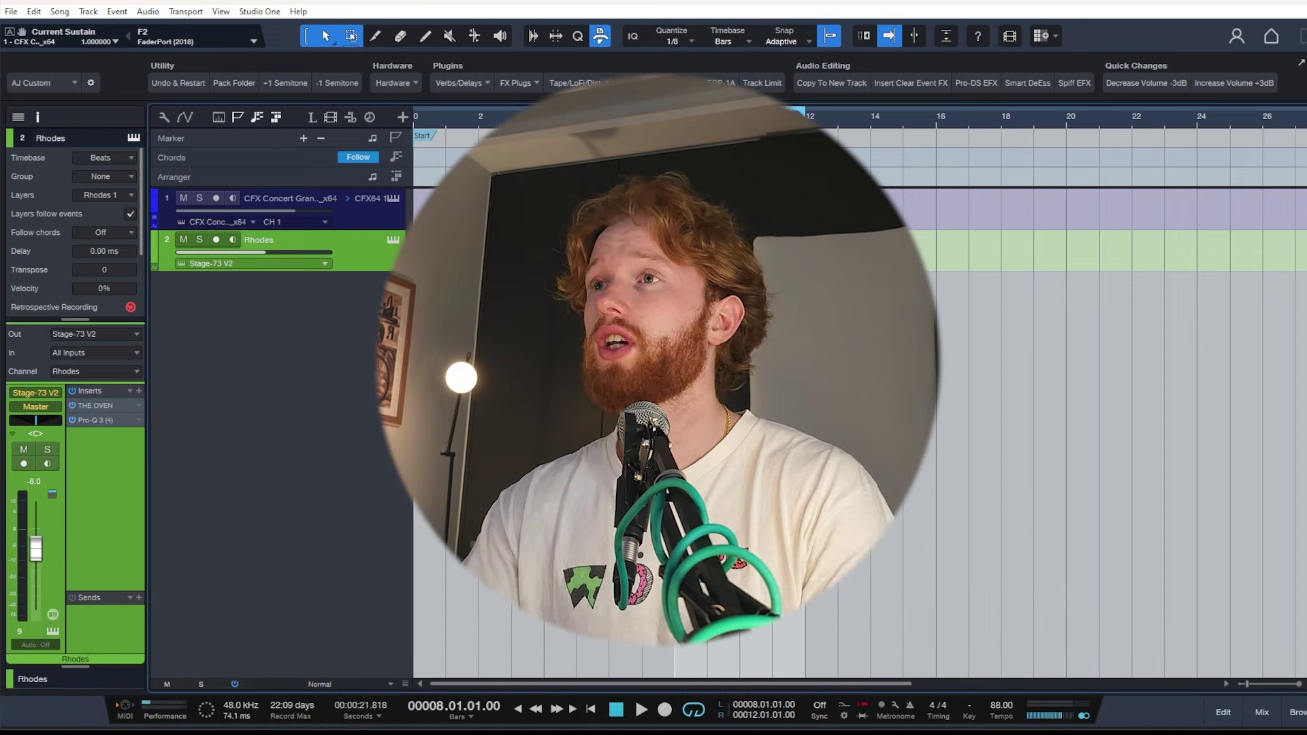
key(space)
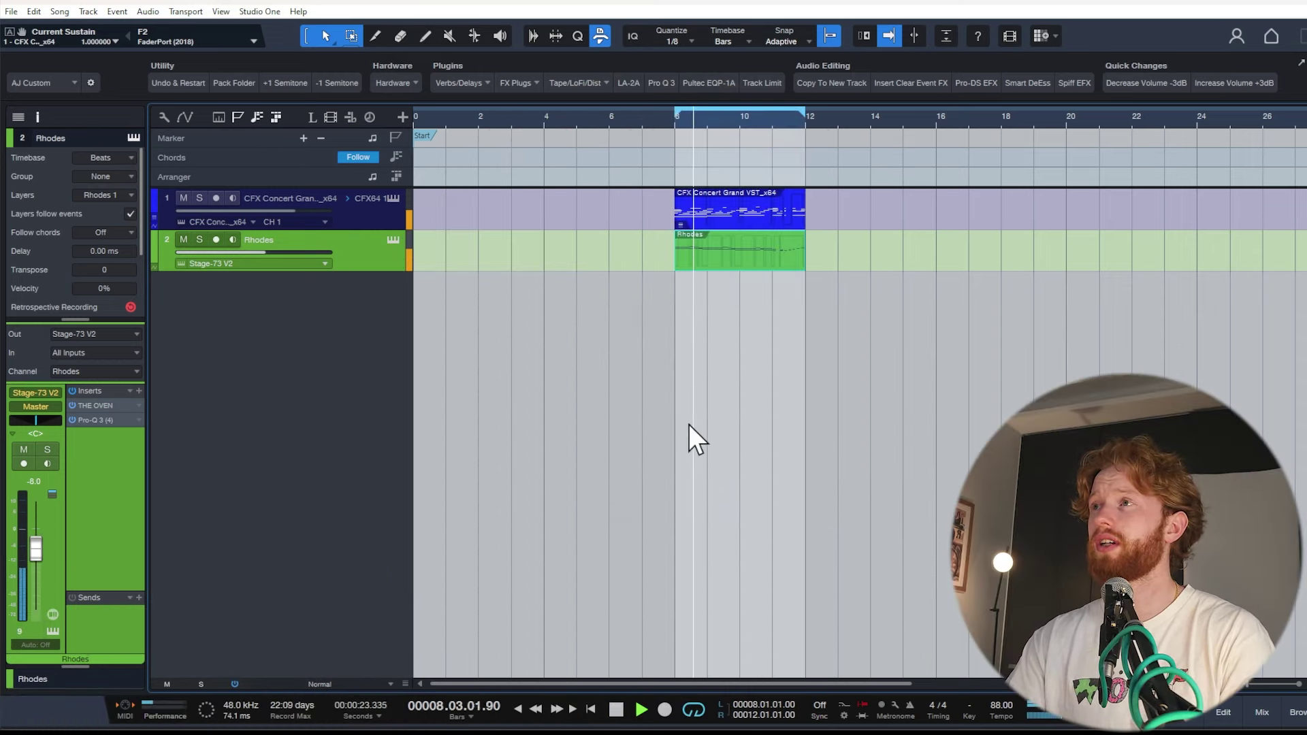
key(space)
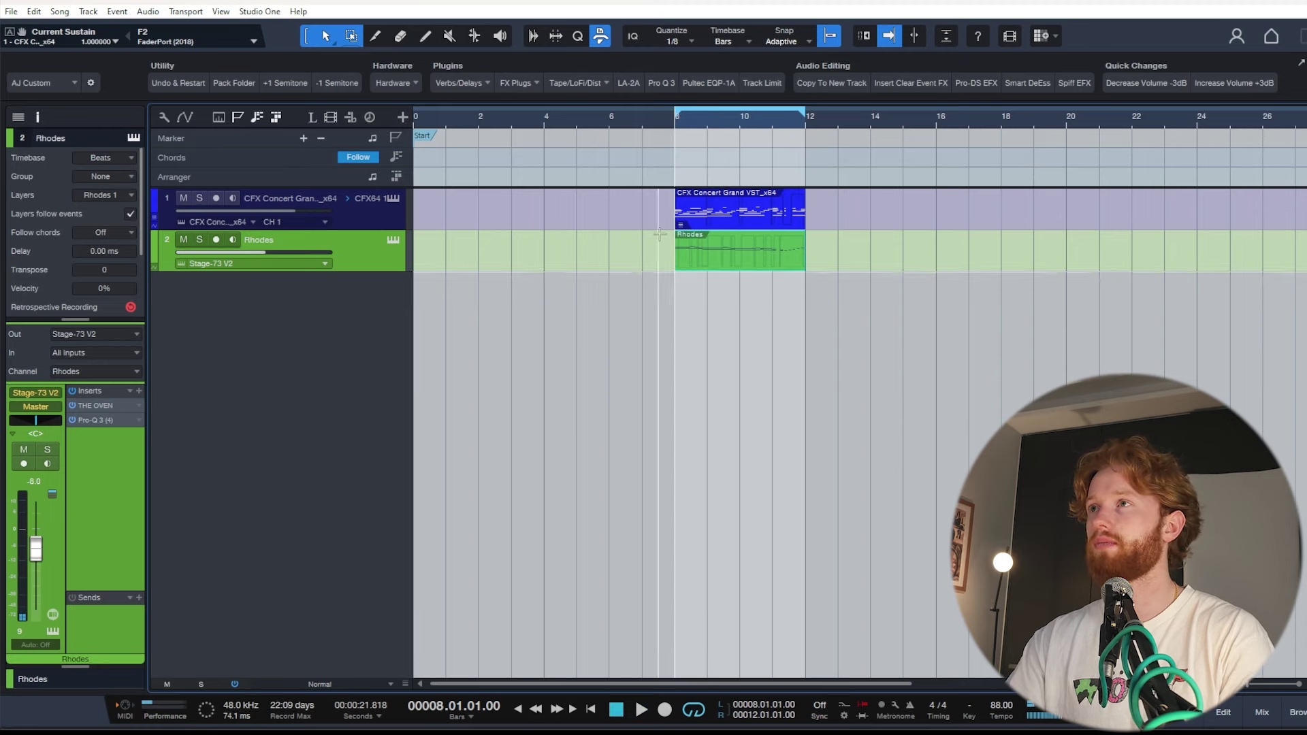
Insert the UADx LA-2A Tube Compressor on the Rhodes track and start playback.
click(136, 392)
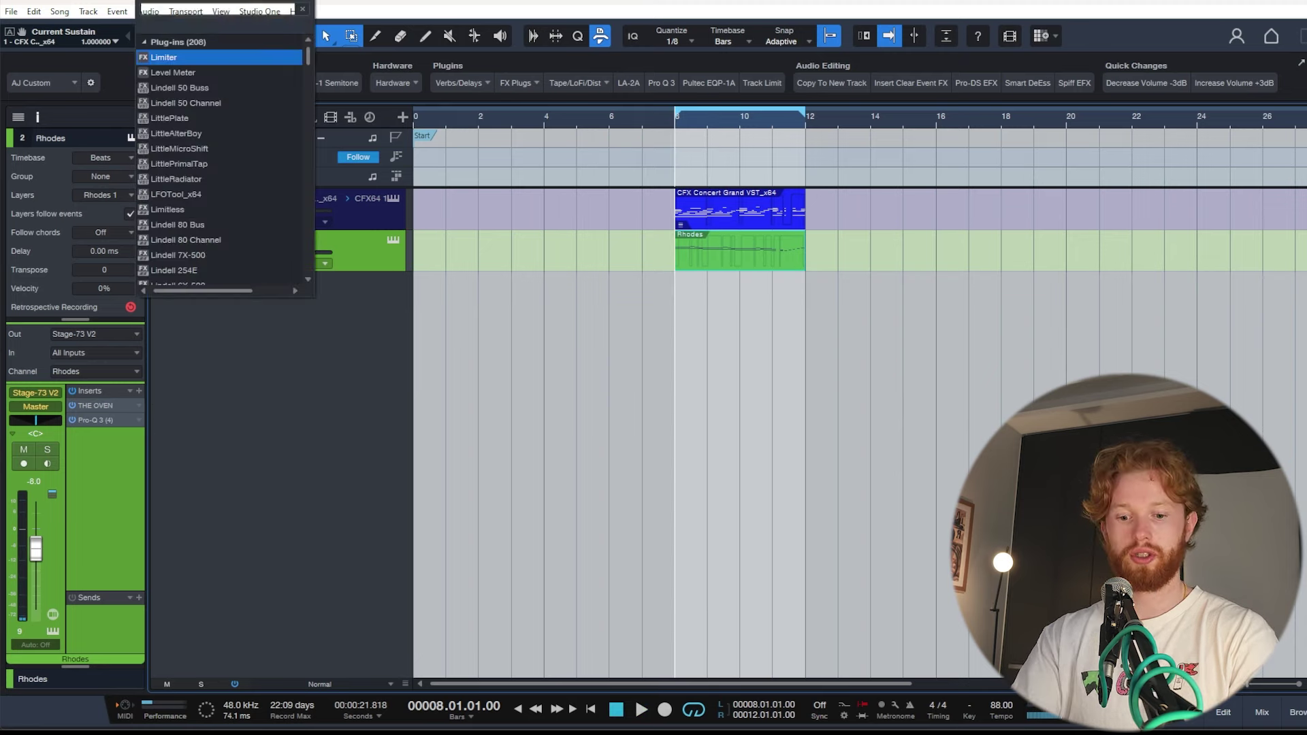
click(136, 393)
click(312, 374)
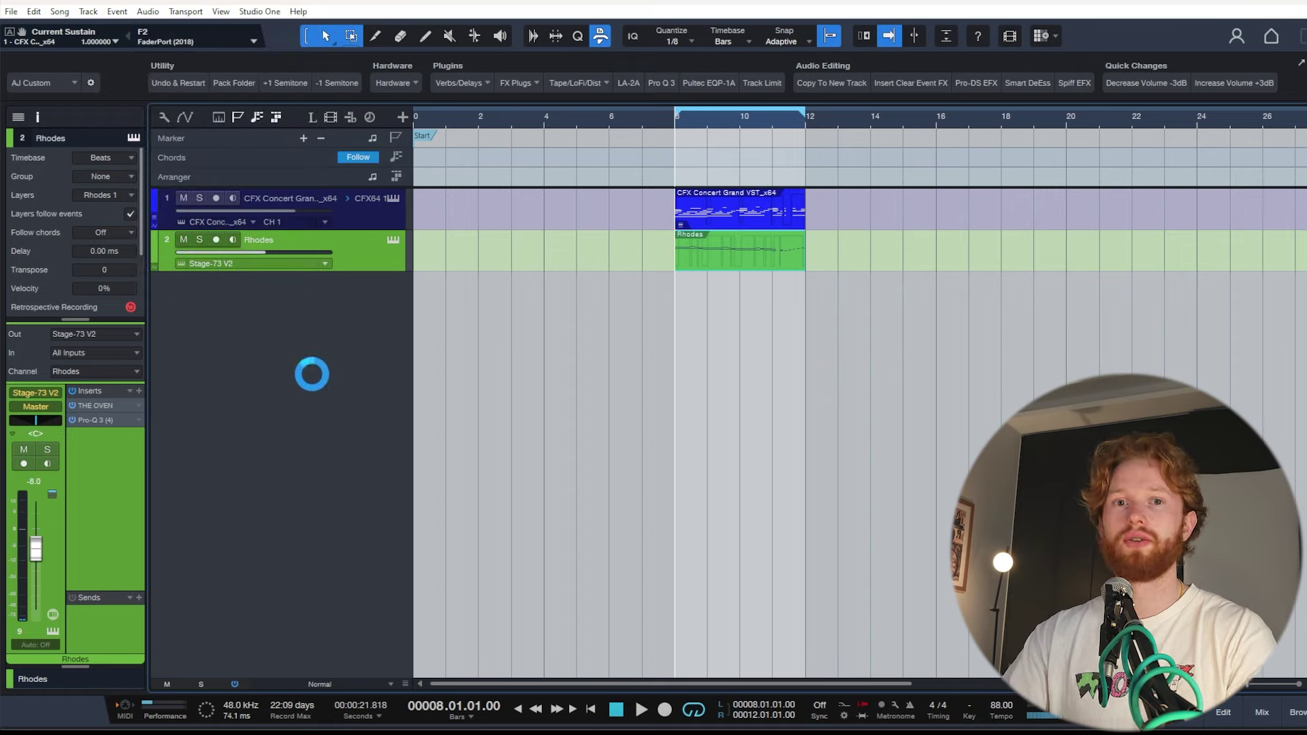
key(space)
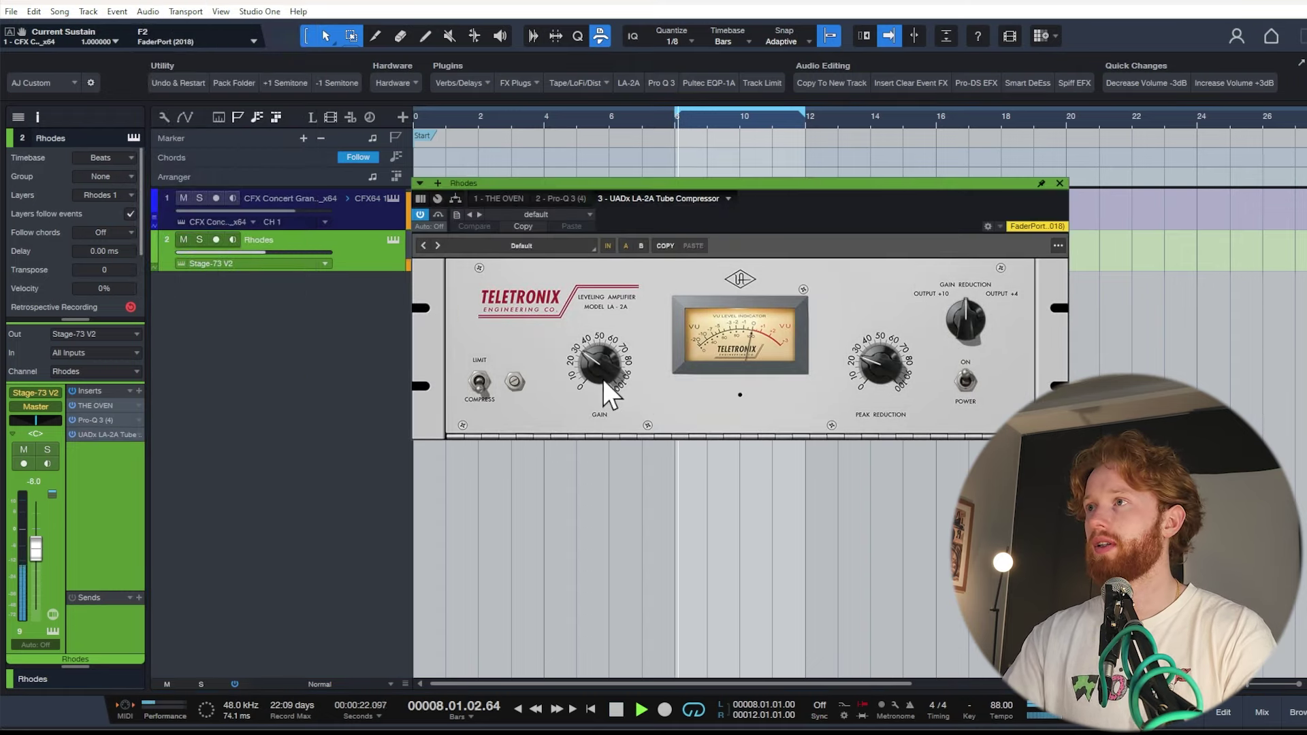
Set the LA-2A's Peak Reduction to about 35, lower its Gain slightly, and place it first in the Rhodes insert chain.
drag(886, 362, 878, 365)
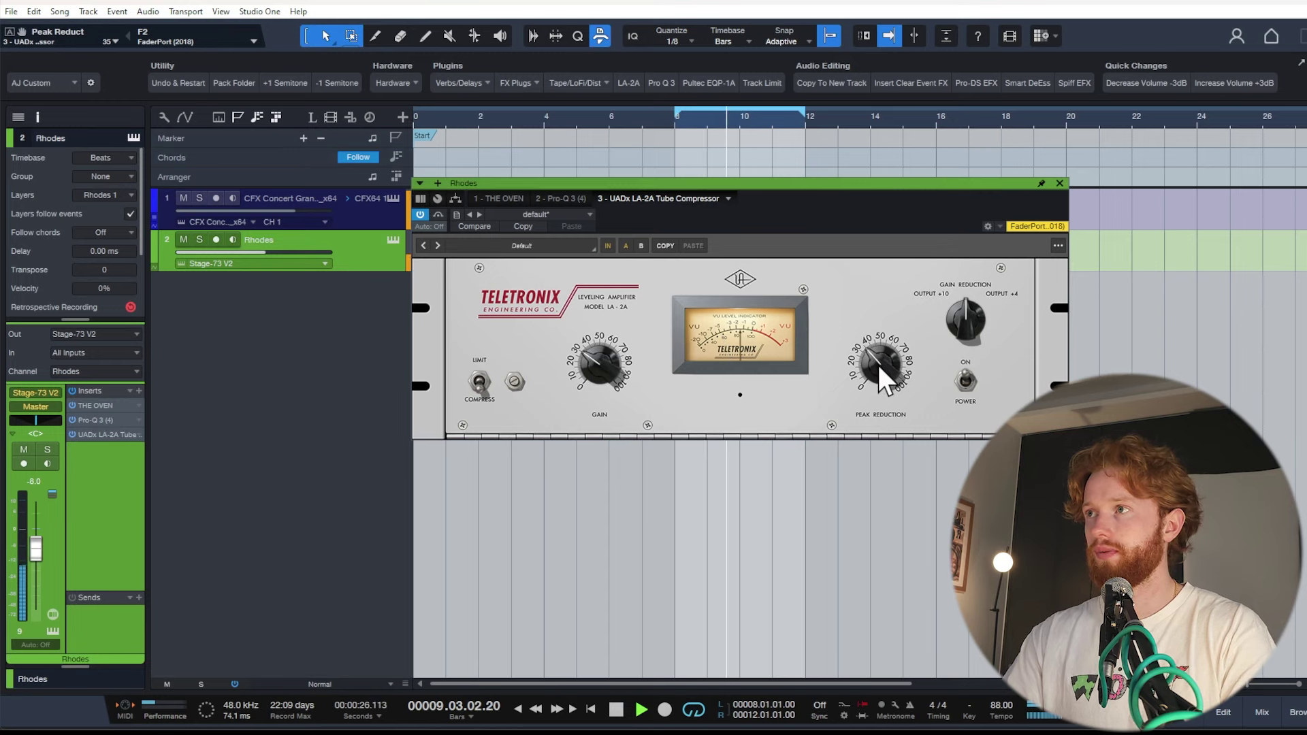
drag(603, 363, 601, 366)
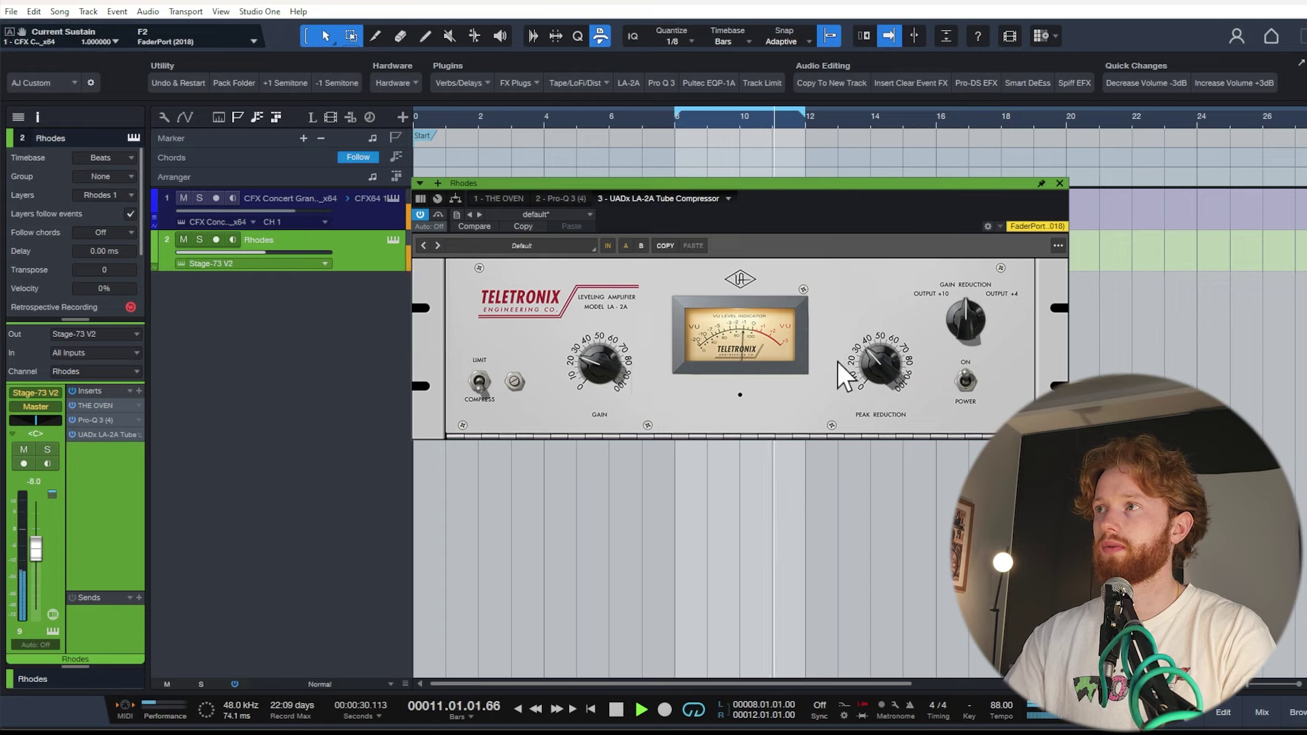
drag(112, 431, 124, 403)
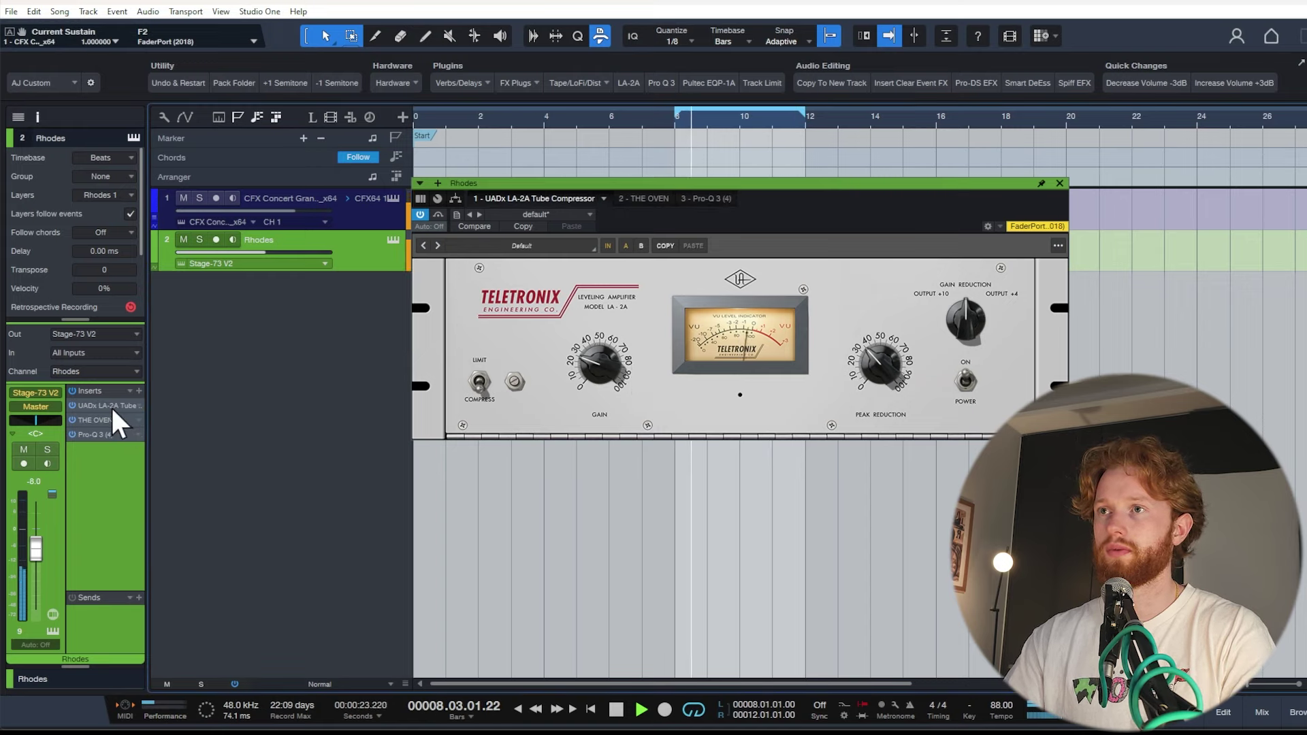
Insert the WesAudio _rhea compressor on the piano track, play the loop through it and close its window.
key(space)
key(Up)
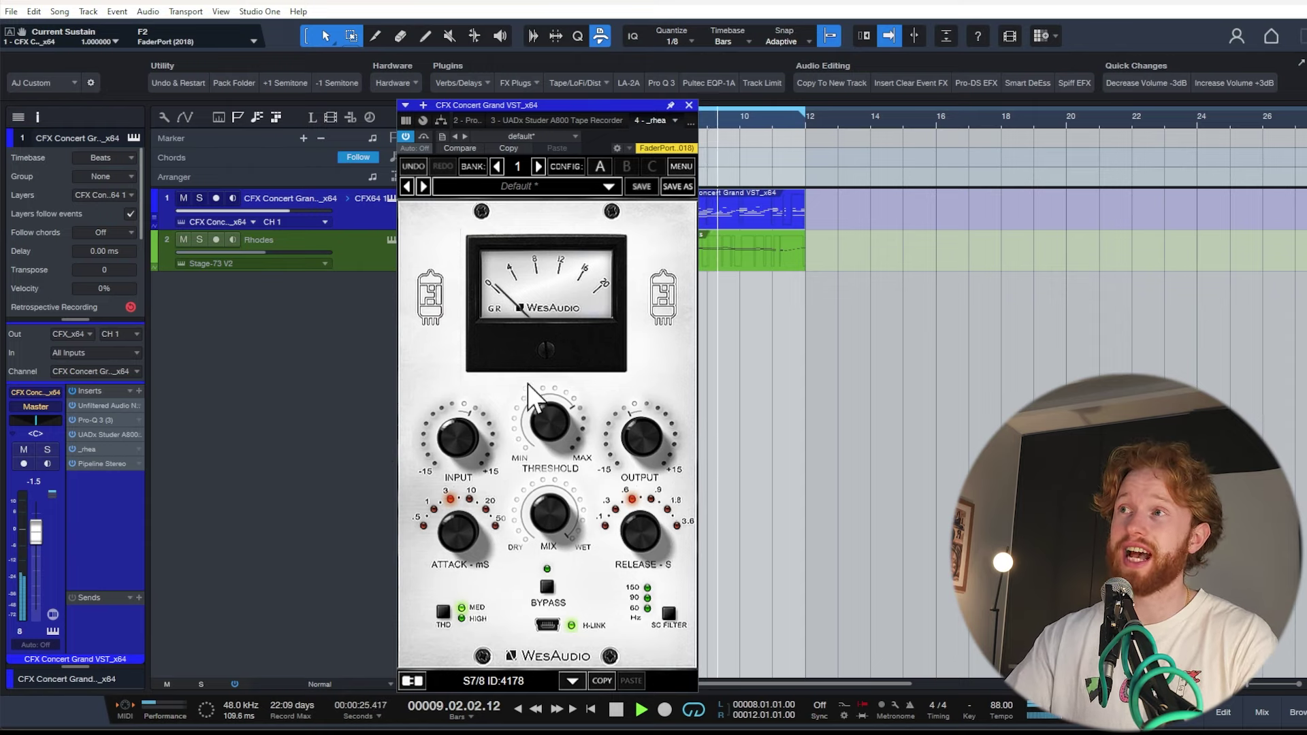
click(689, 105)
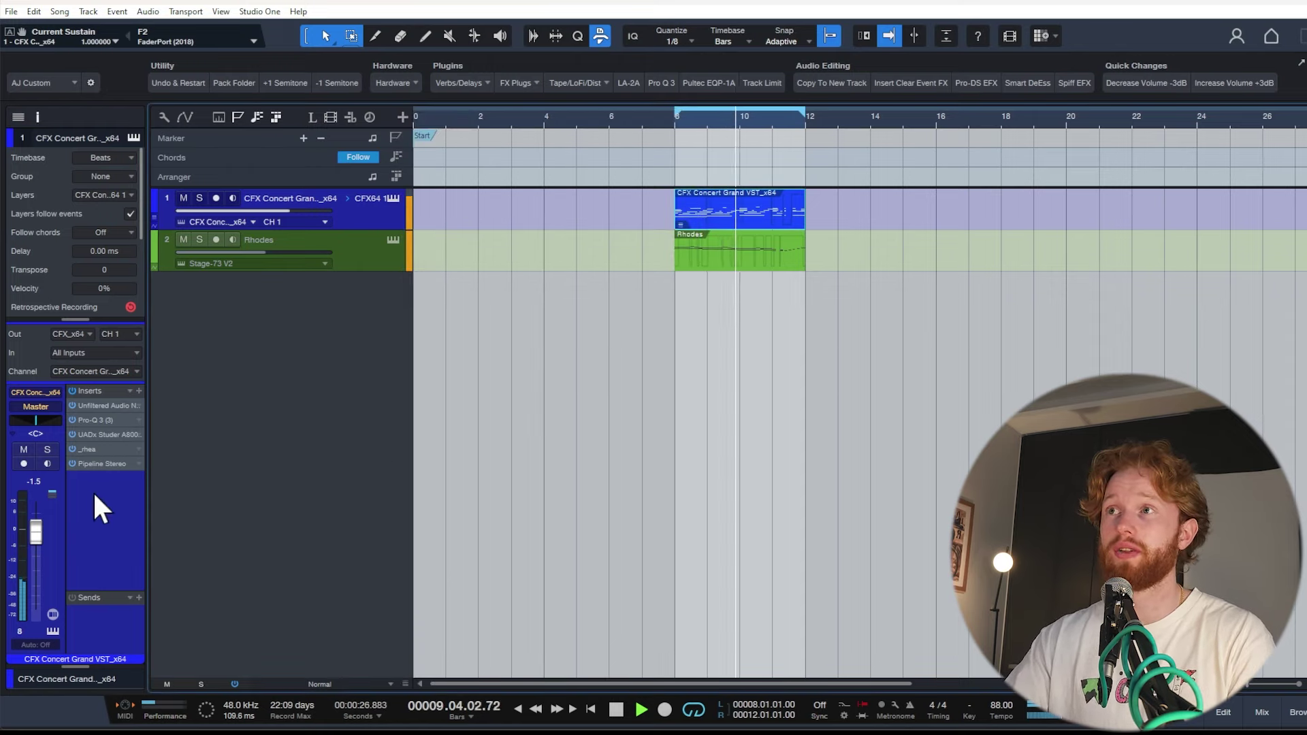
Reorder the Rhodes inserts so Pro-Q 3 comes first, followed by the LA-2A and The Oven, and stop playback.
click(358, 267)
click(104, 420)
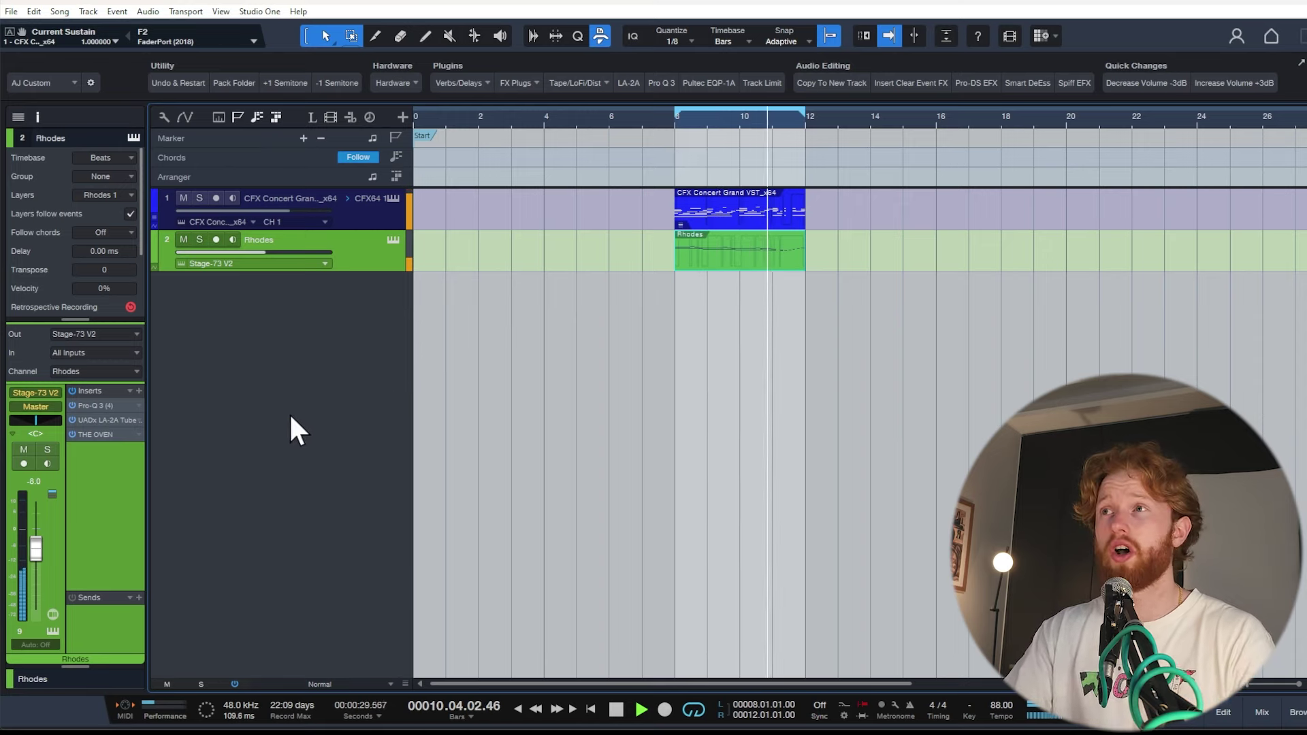
key(space)
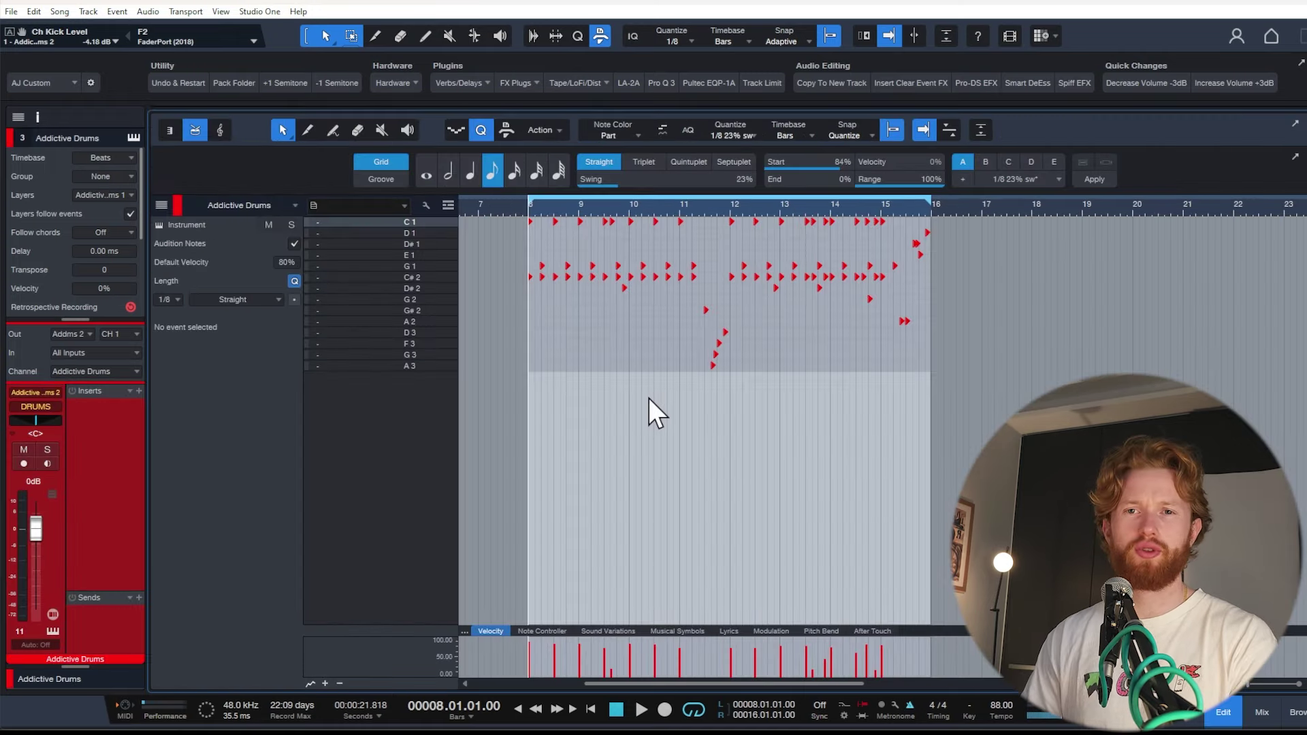
Play the Addictive Drums pattern and insert the Decapitator plug-in on the Snare channel in the mixer.
key(space)
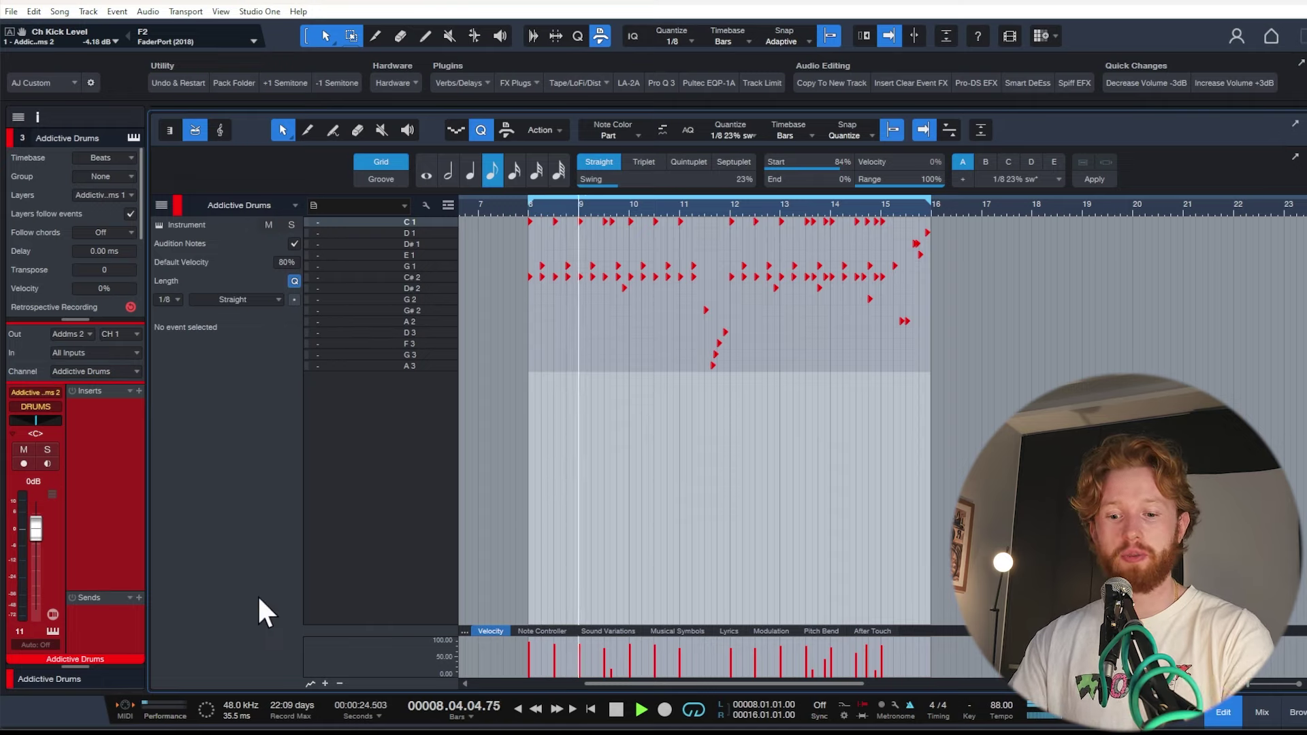
key(F3)
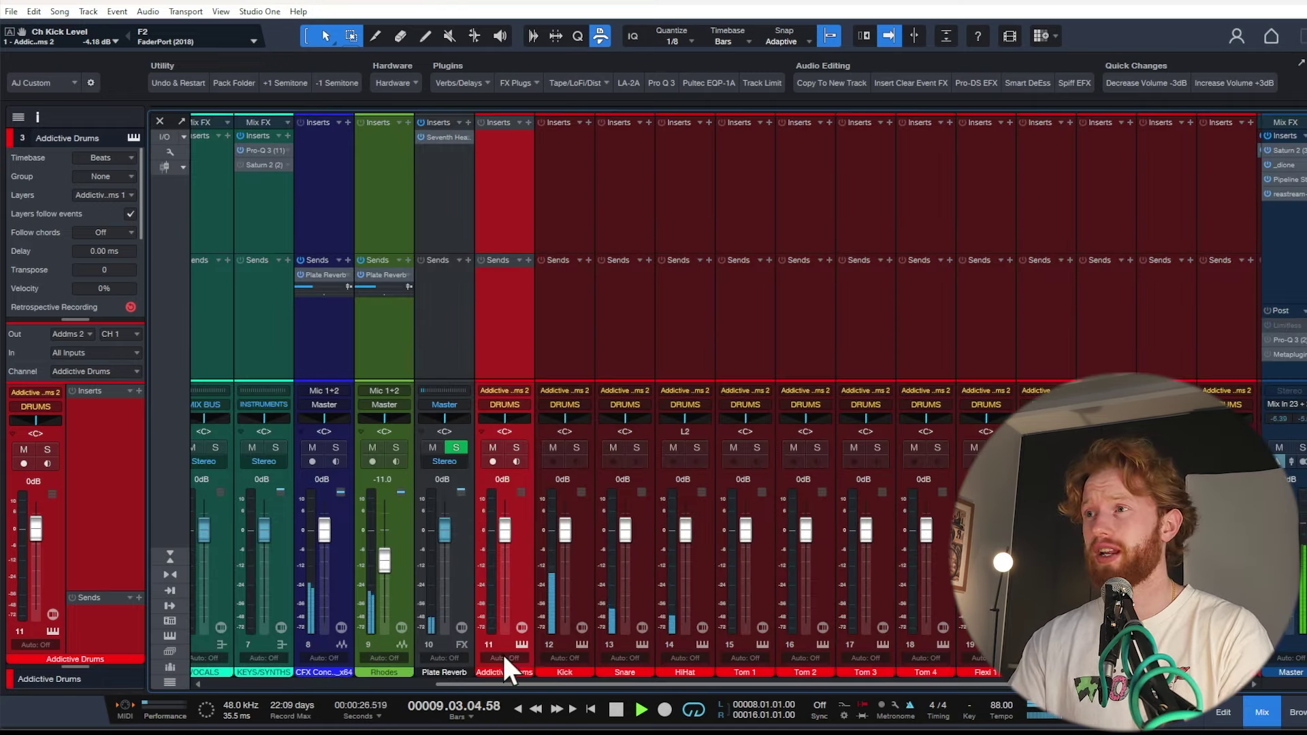
drag(527, 684, 568, 684)
click(565, 208)
key(space)
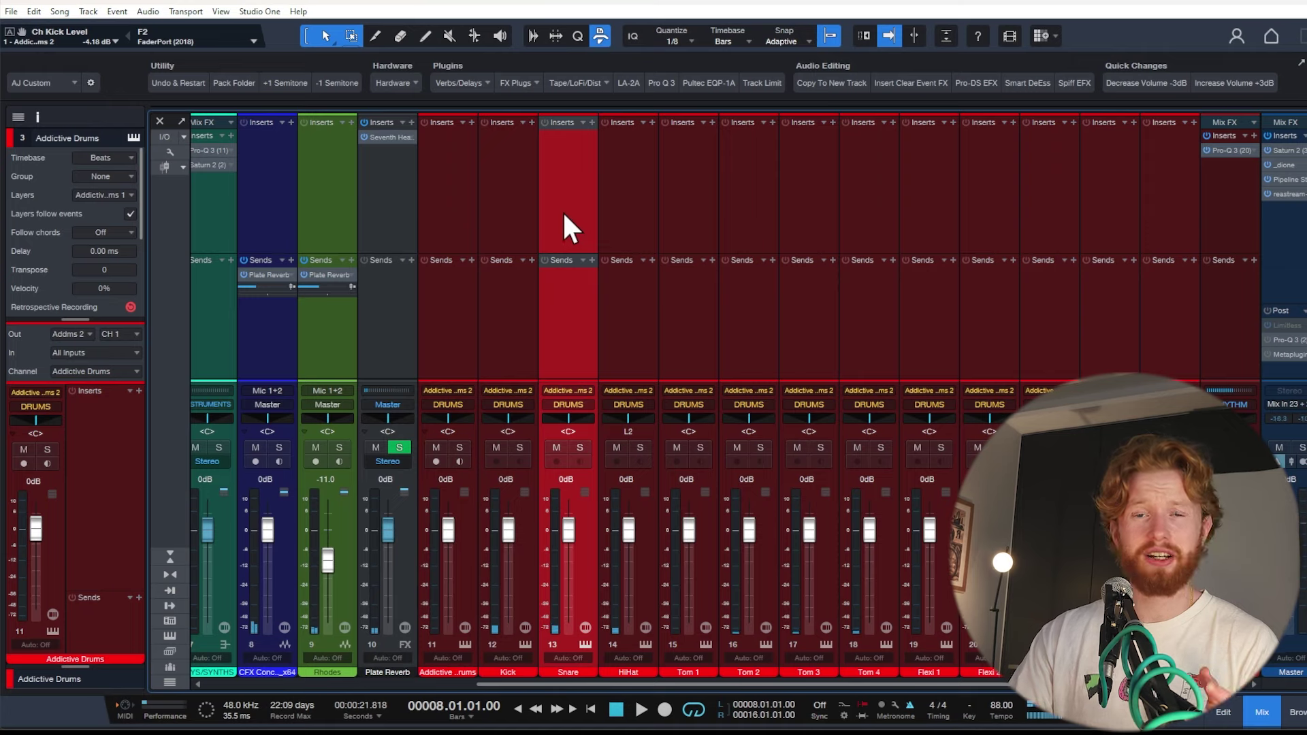
click(592, 123)
text(deca)
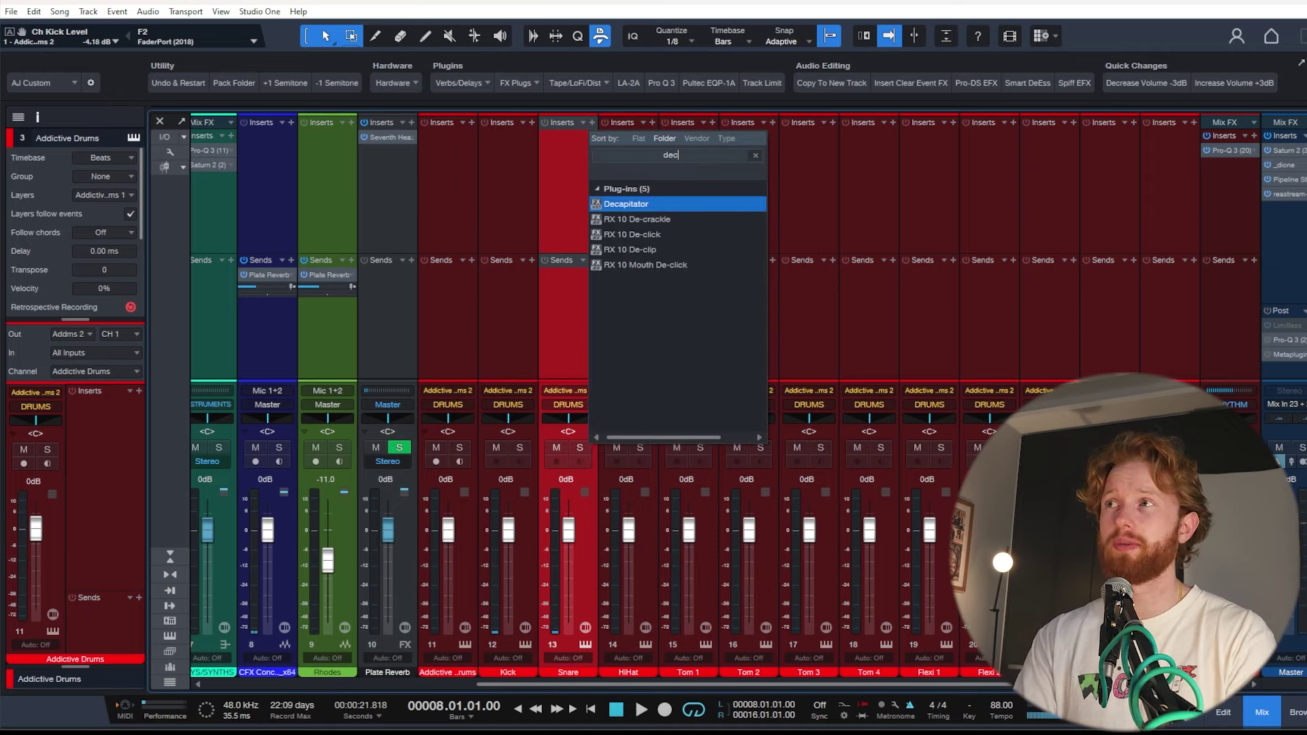
key(Return)
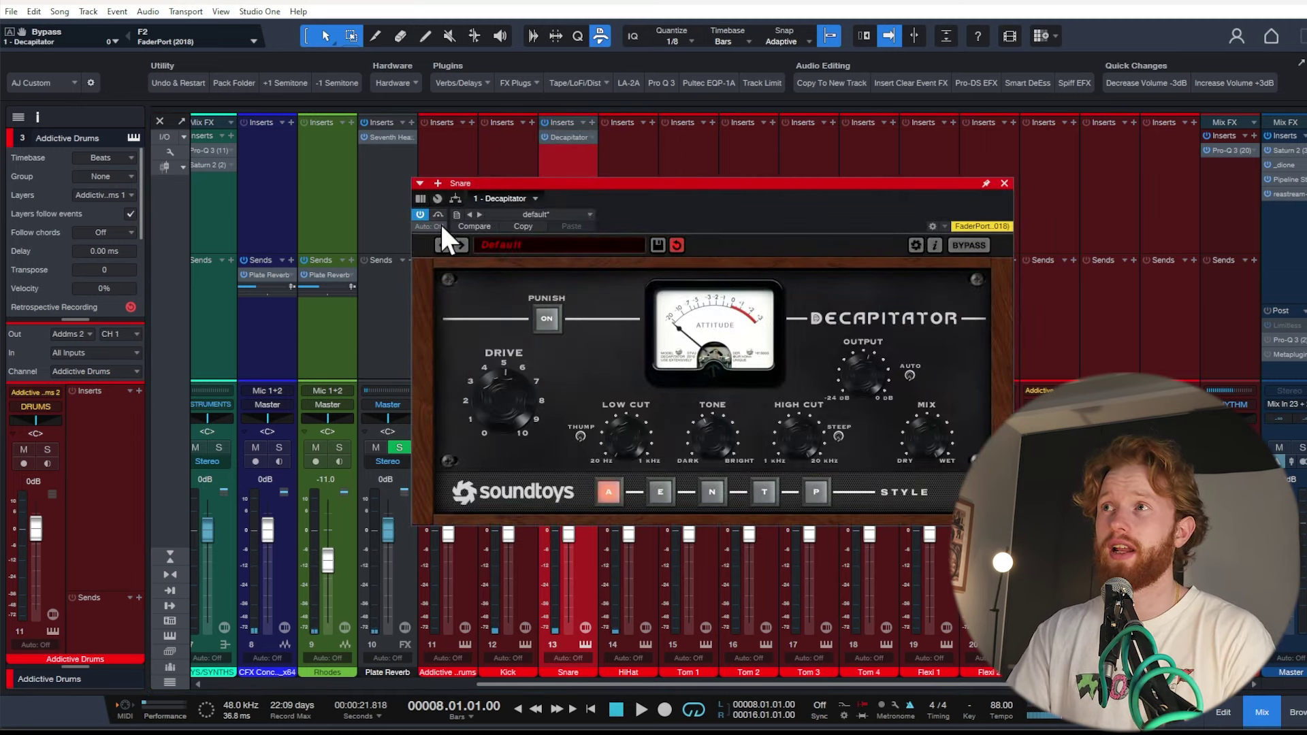
Compare the snare with Decapitator bypassed and active during playback, and close the plug-in.
key(space)
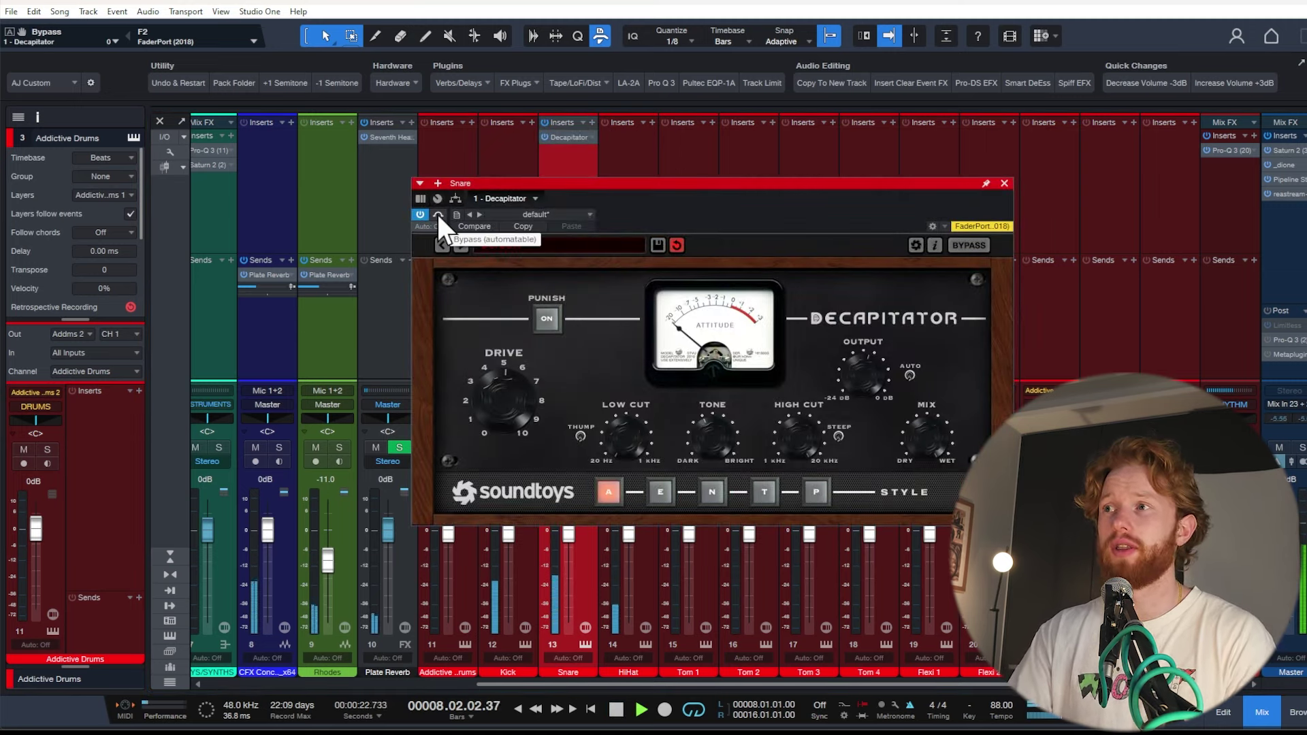
click(436, 213)
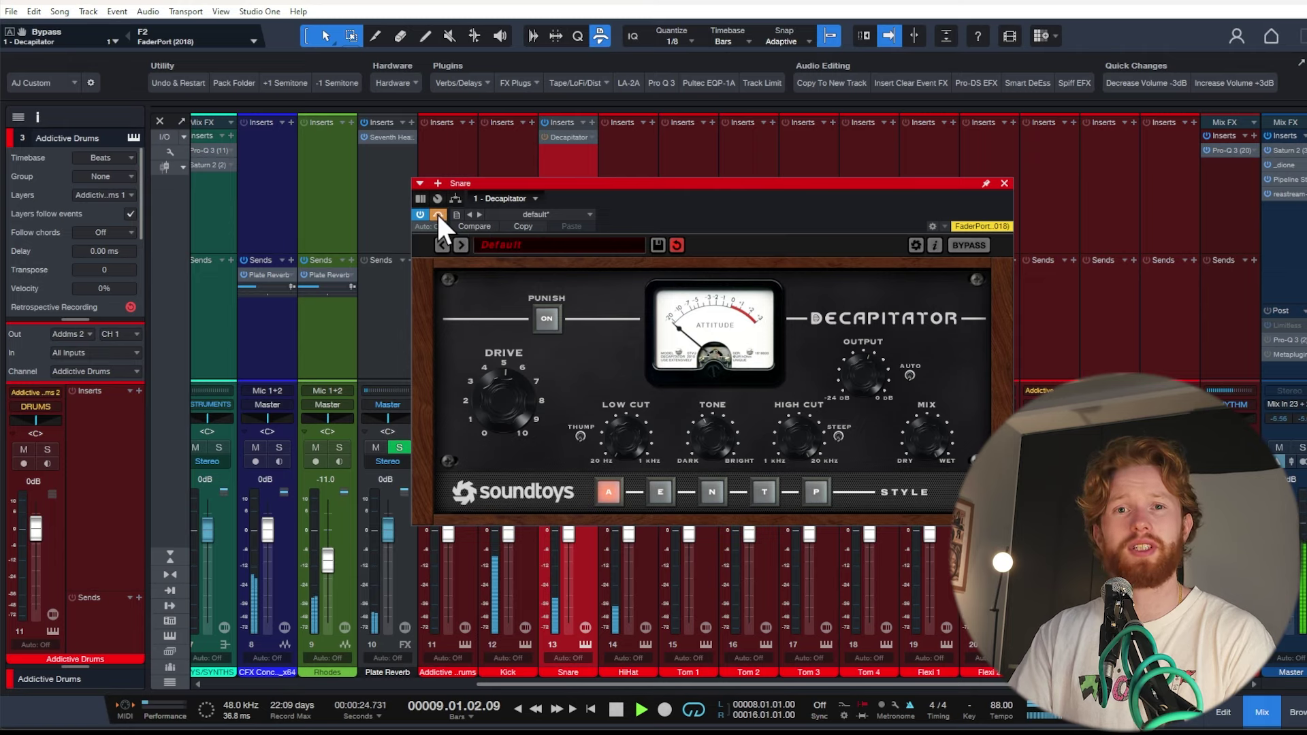
click(437, 214)
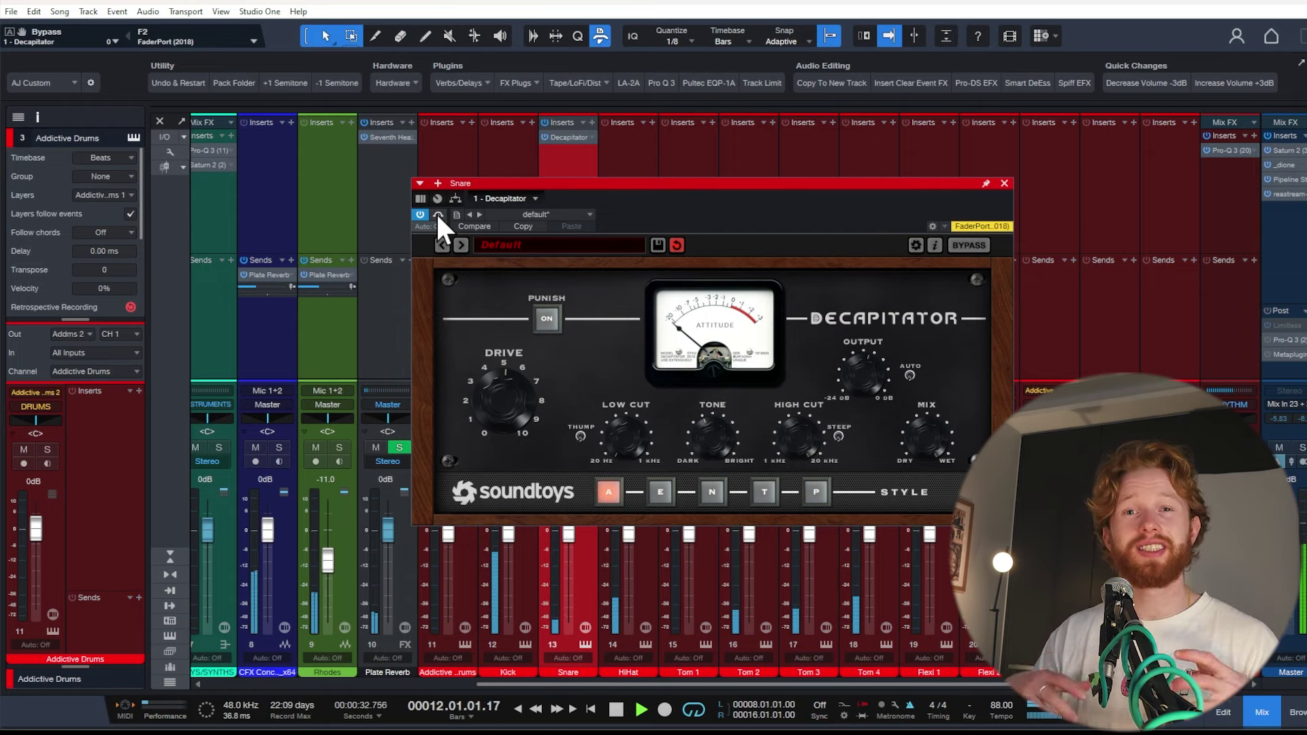
key(space)
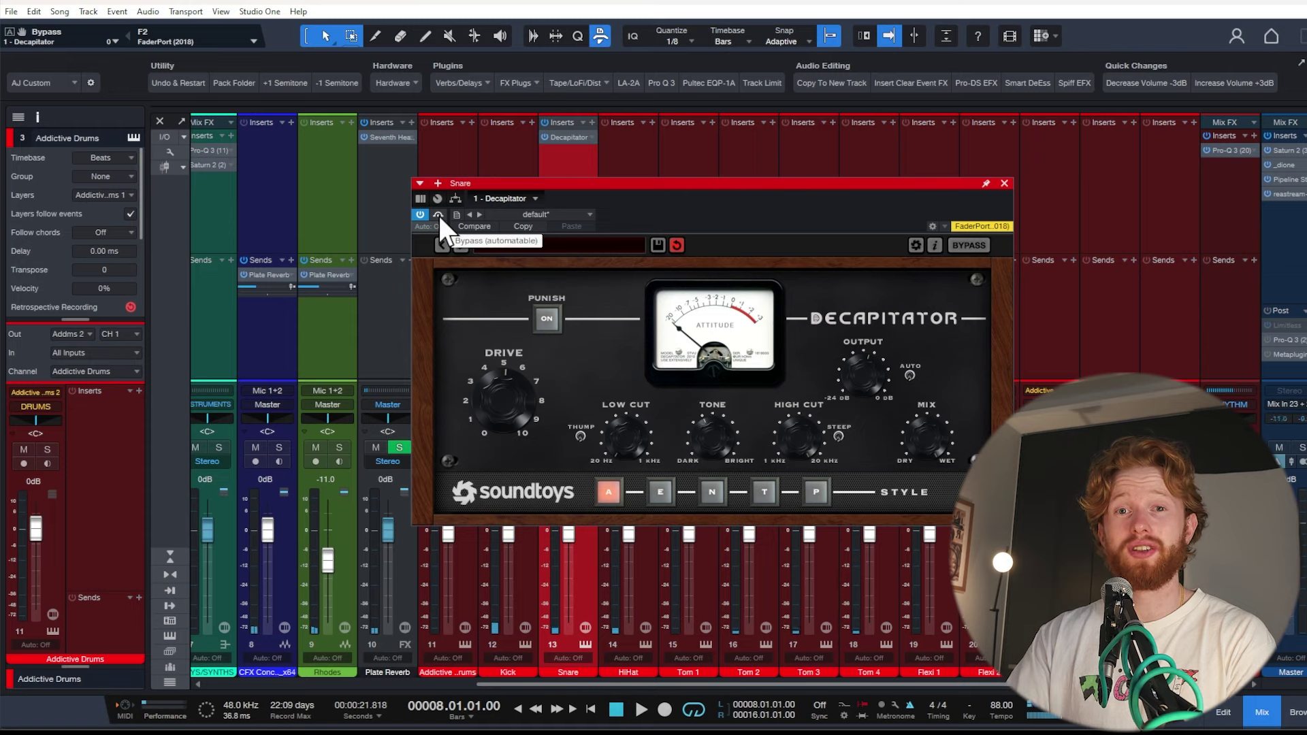
key(space)
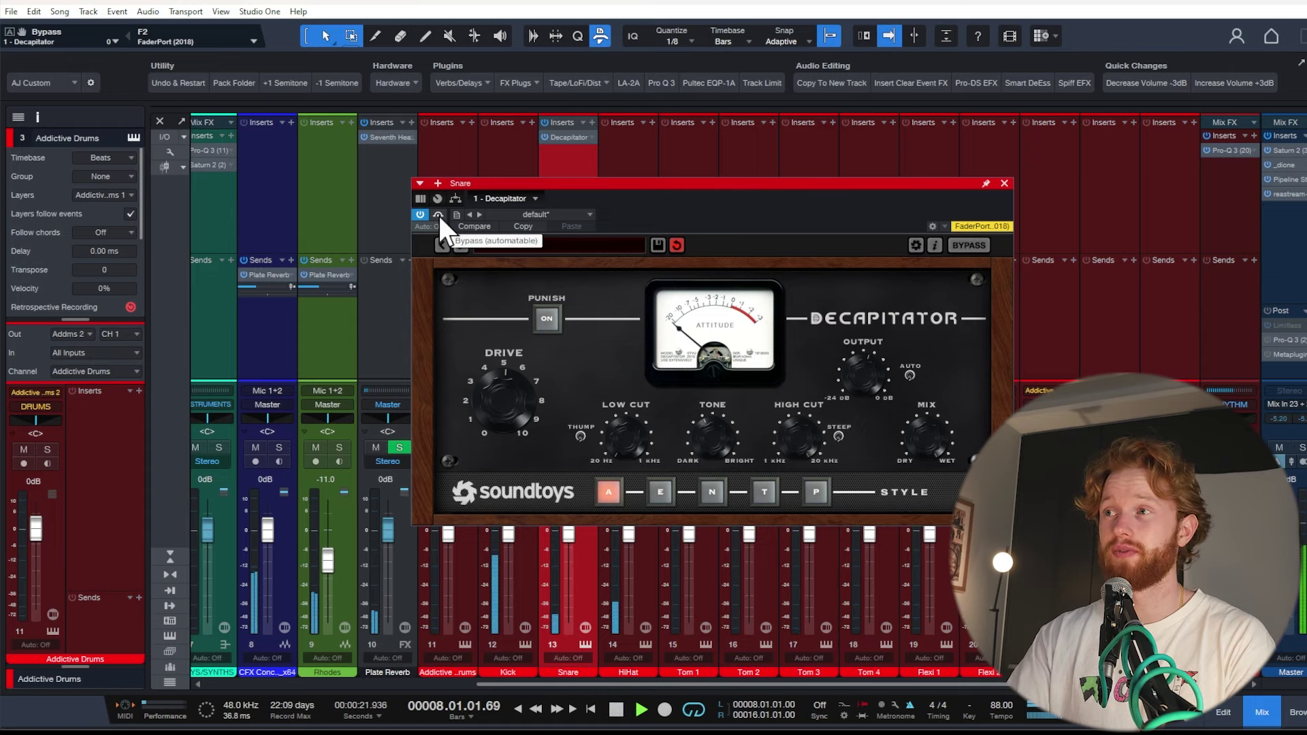
click(438, 215)
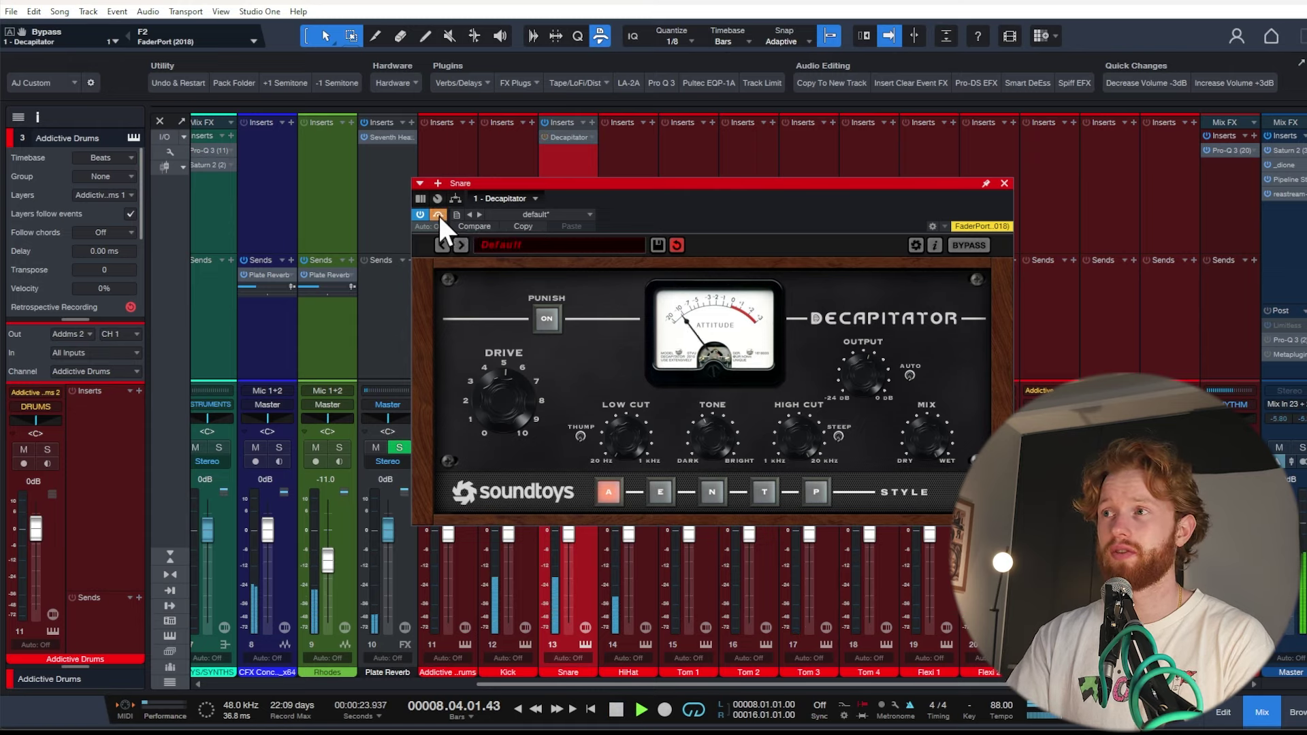
click(438, 213)
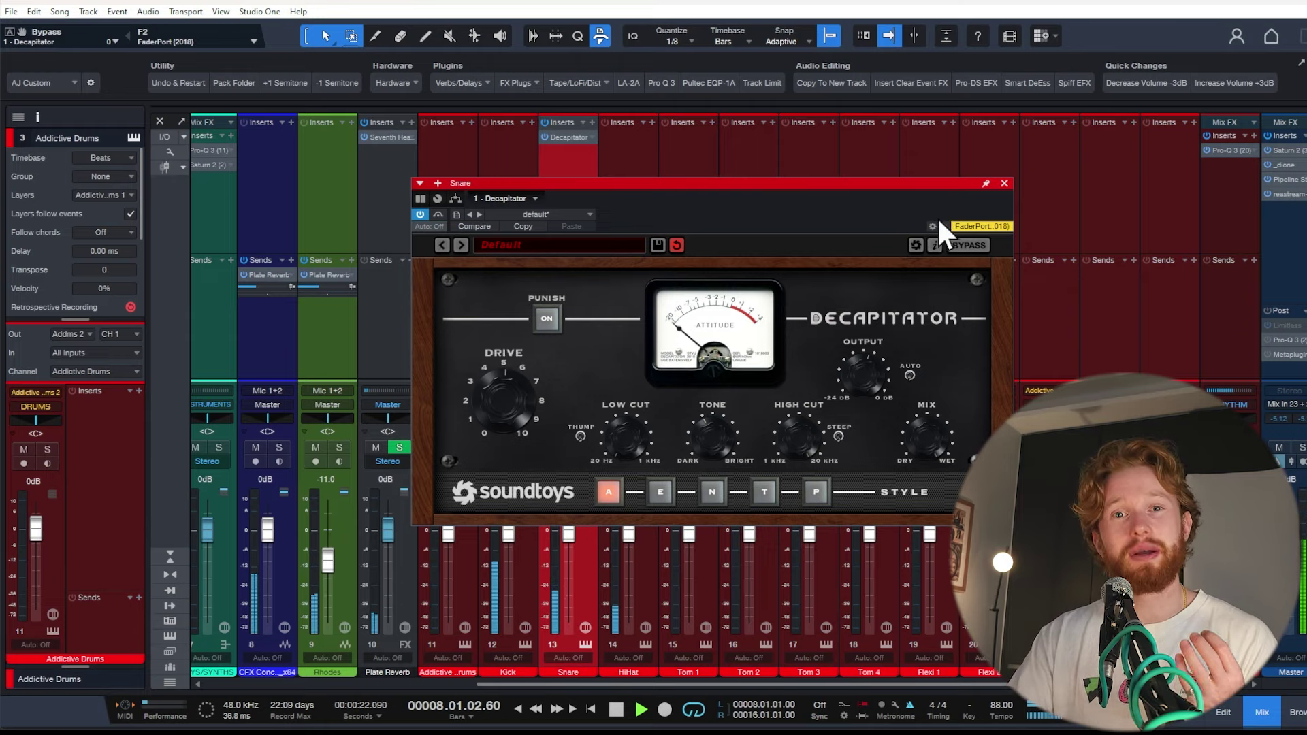
click(1005, 183)
key(space)
Insert the WesAudio _mimas (mono) compressor with Pipeline Mono on the Kick channel and start playback.
click(531, 126)
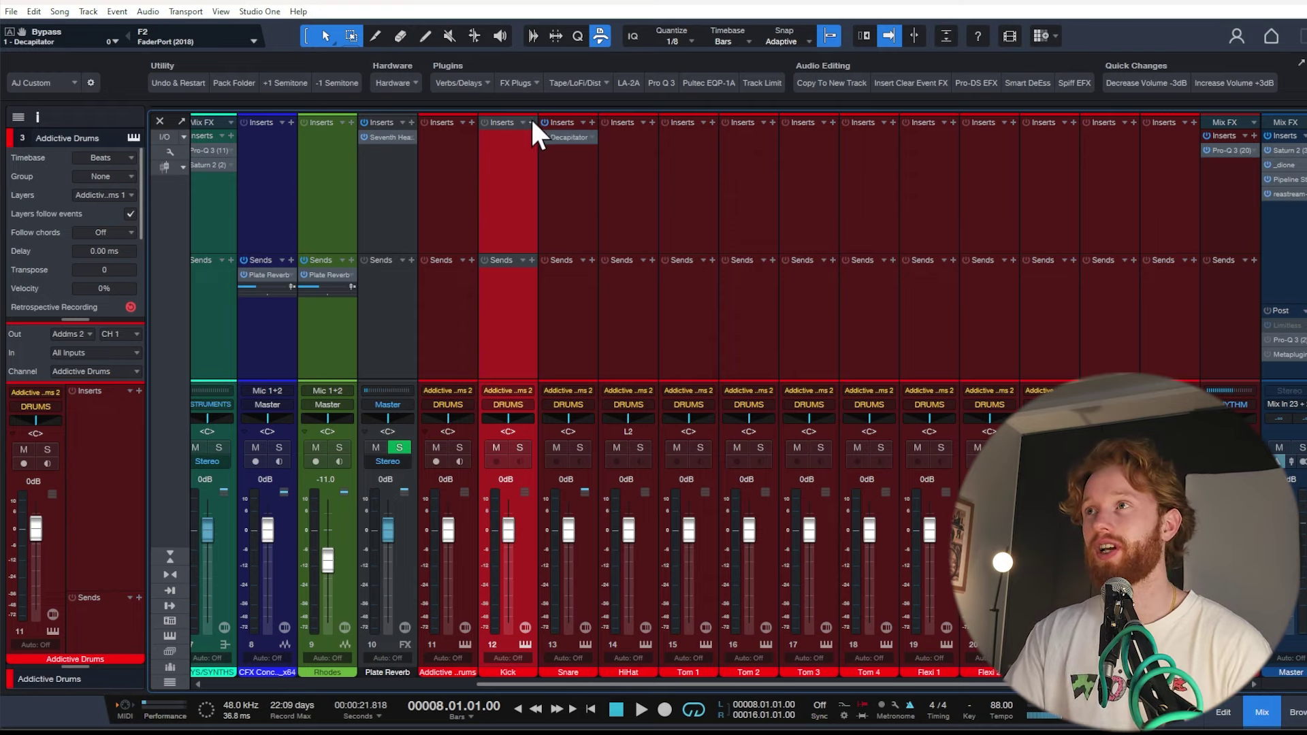
click(531, 122)
key(space)
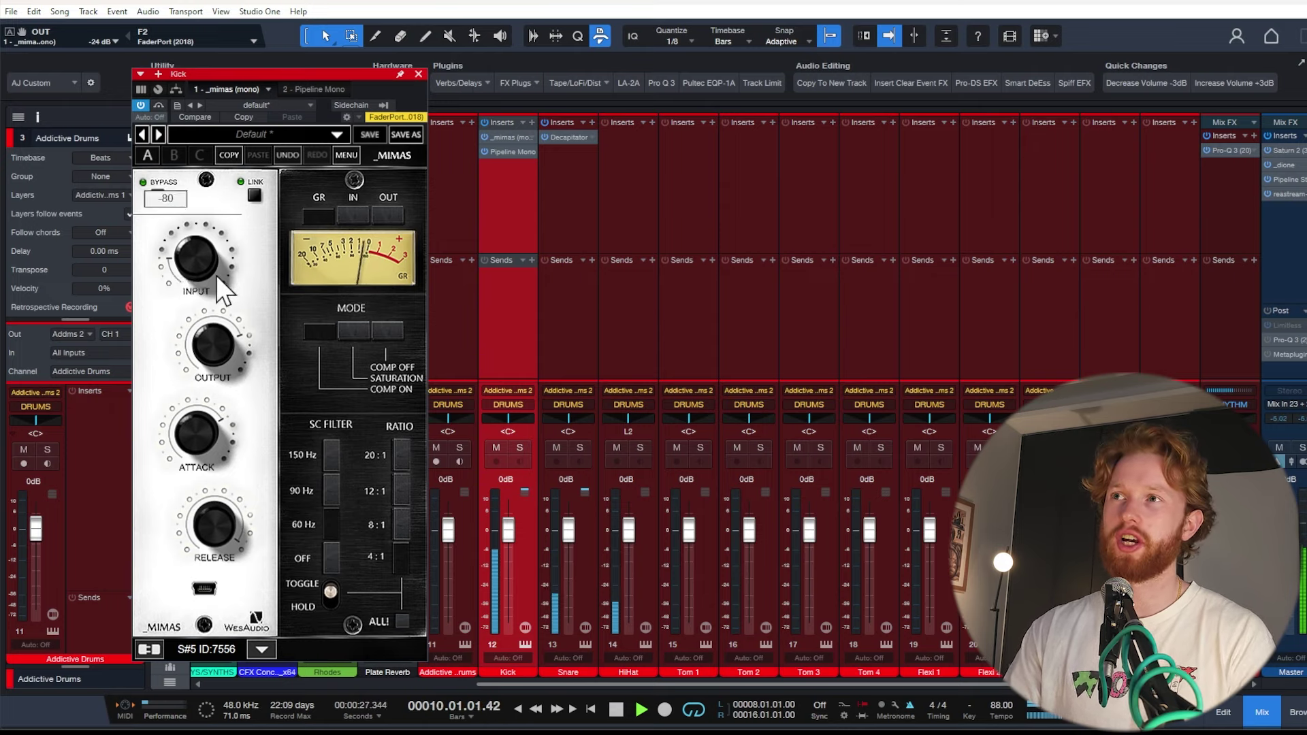
mouse_move(224, 340)
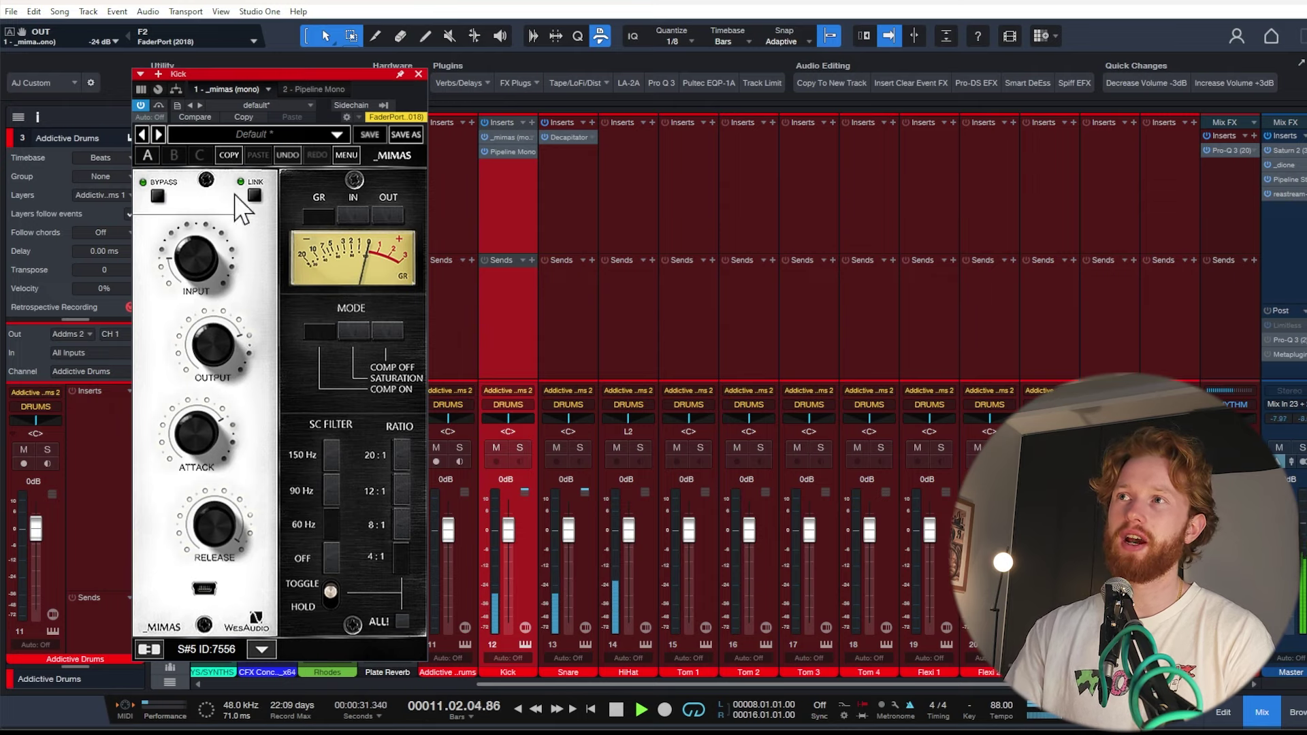
Compare the kick with _mimas bypassed and active, close the plug-in and stop playback.
click(160, 106)
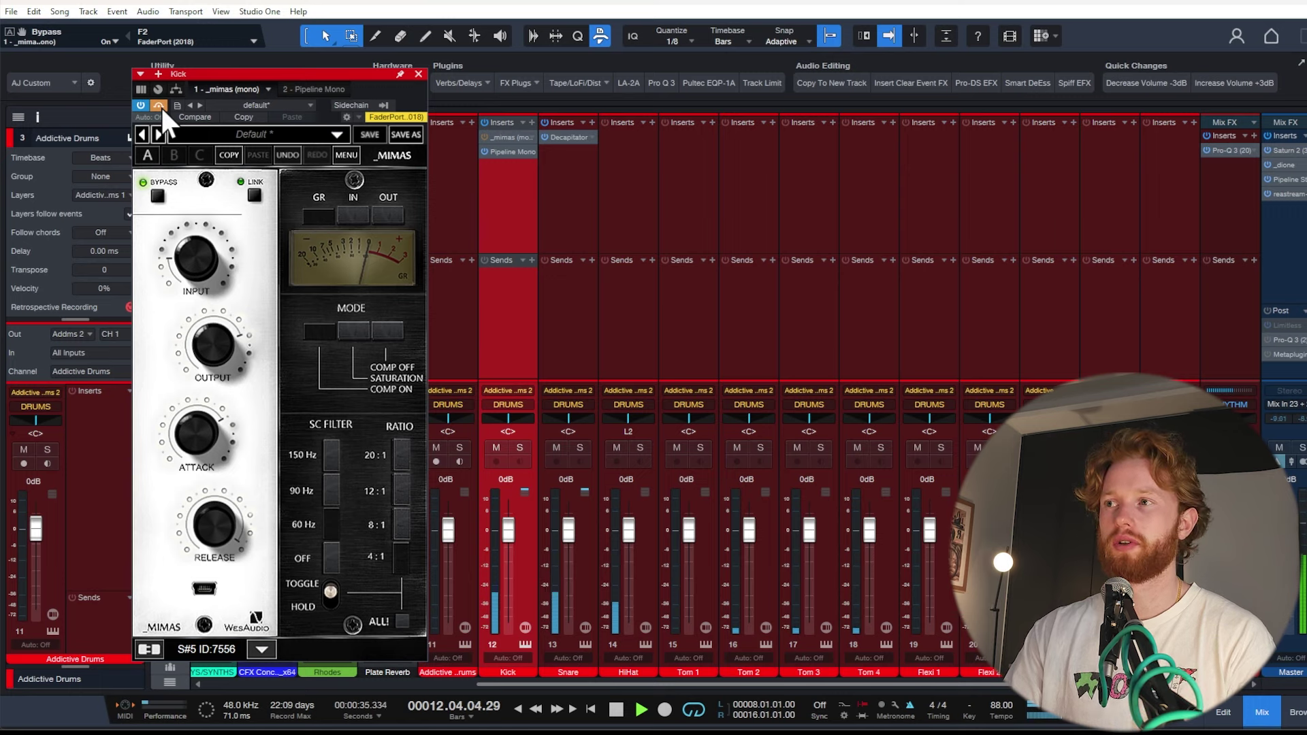
click(161, 106)
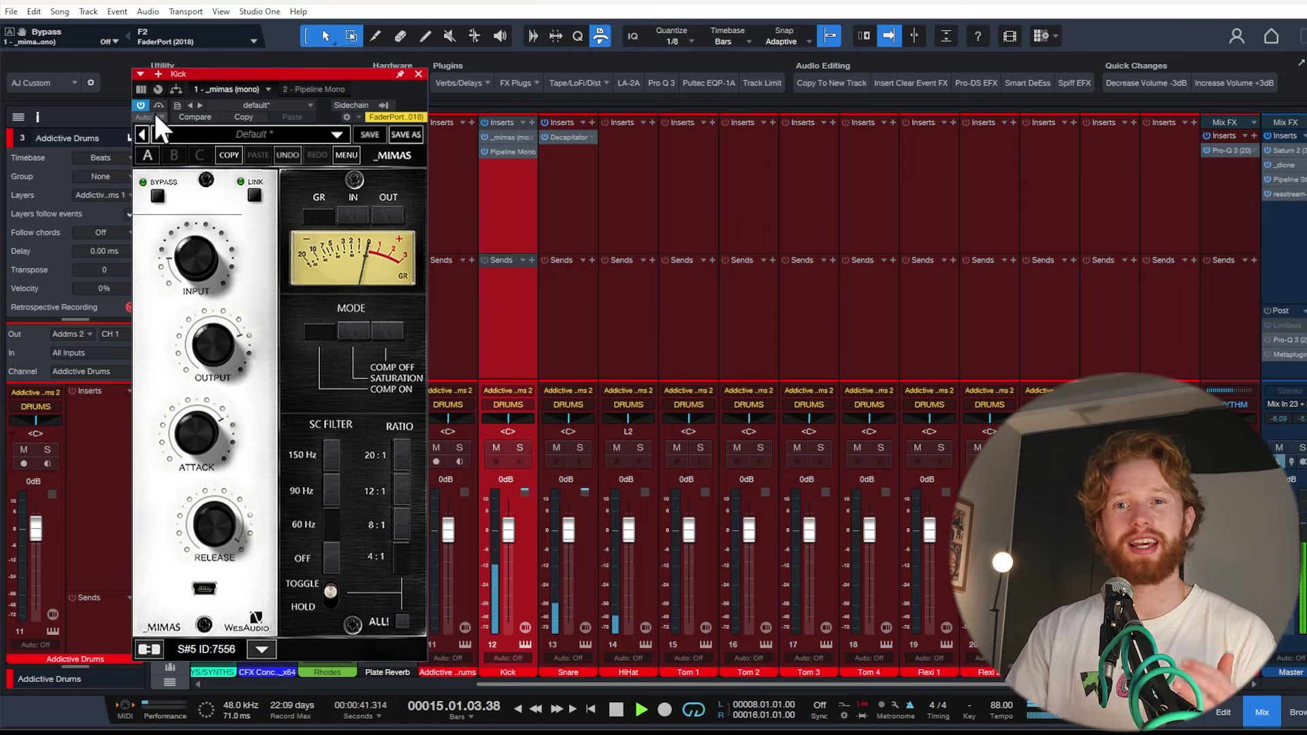
click(418, 74)
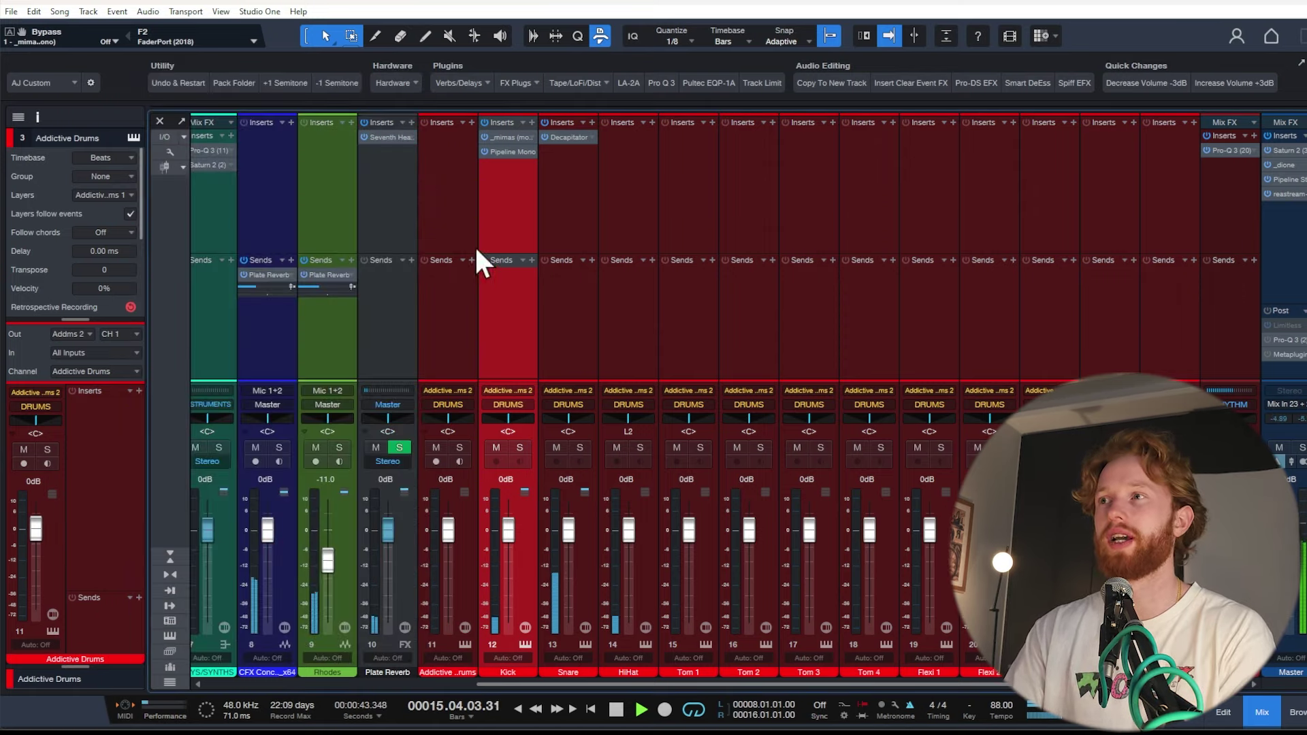
key(space)
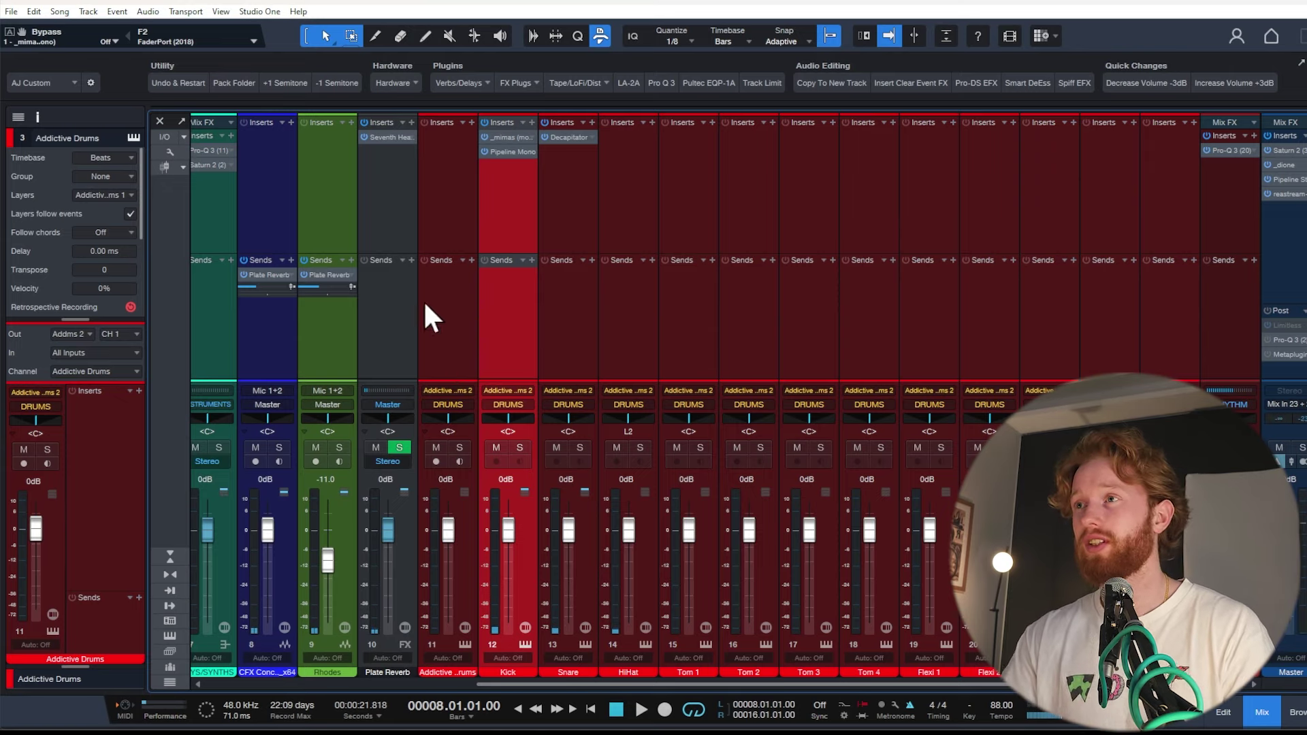
Add an FX channel beside the Plate Reverb channel and name it Parallel Sat.
click(455, 342)
click(395, 355)
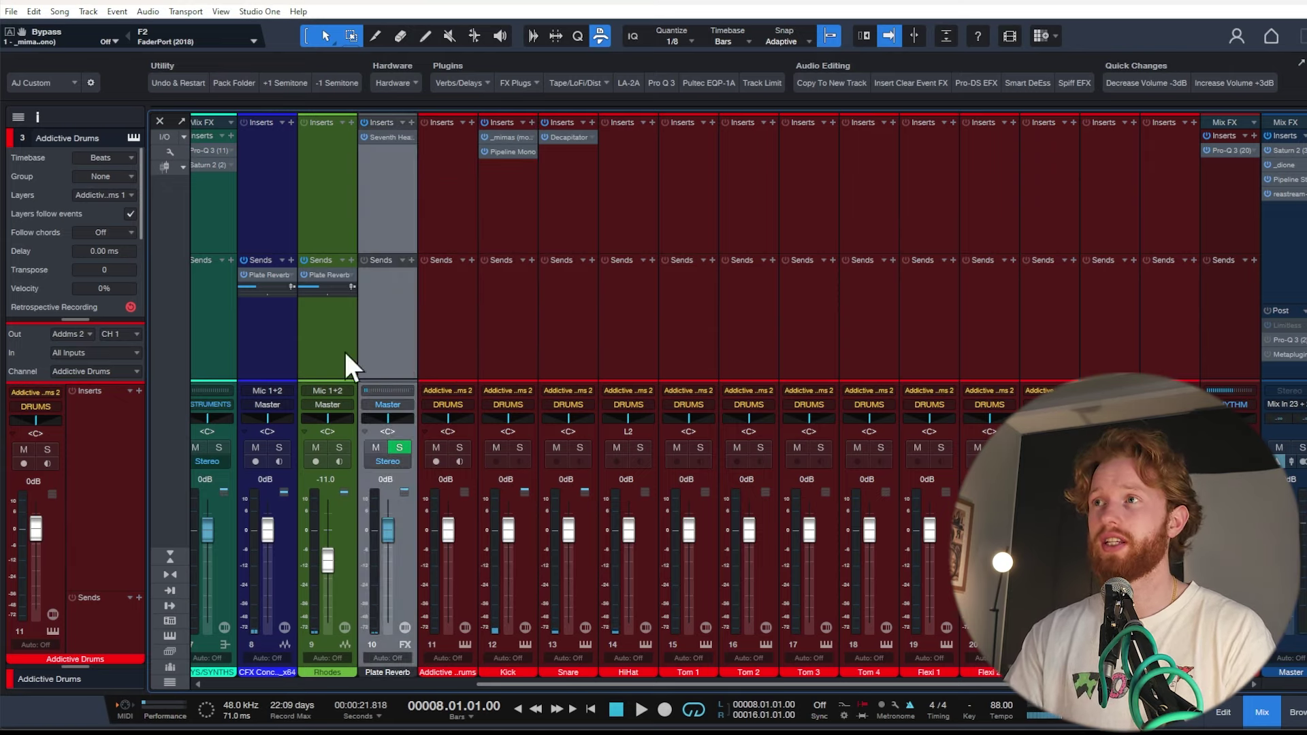
right_click(398, 364)
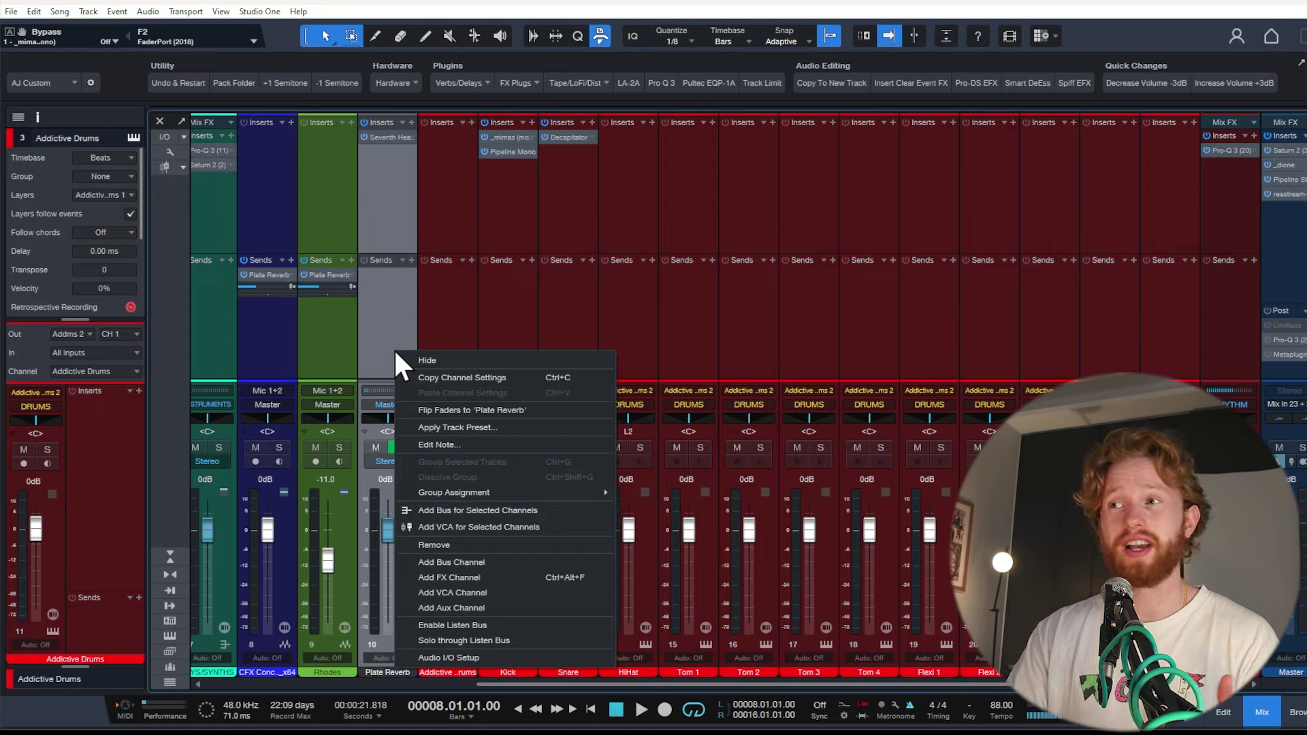
click(533, 578)
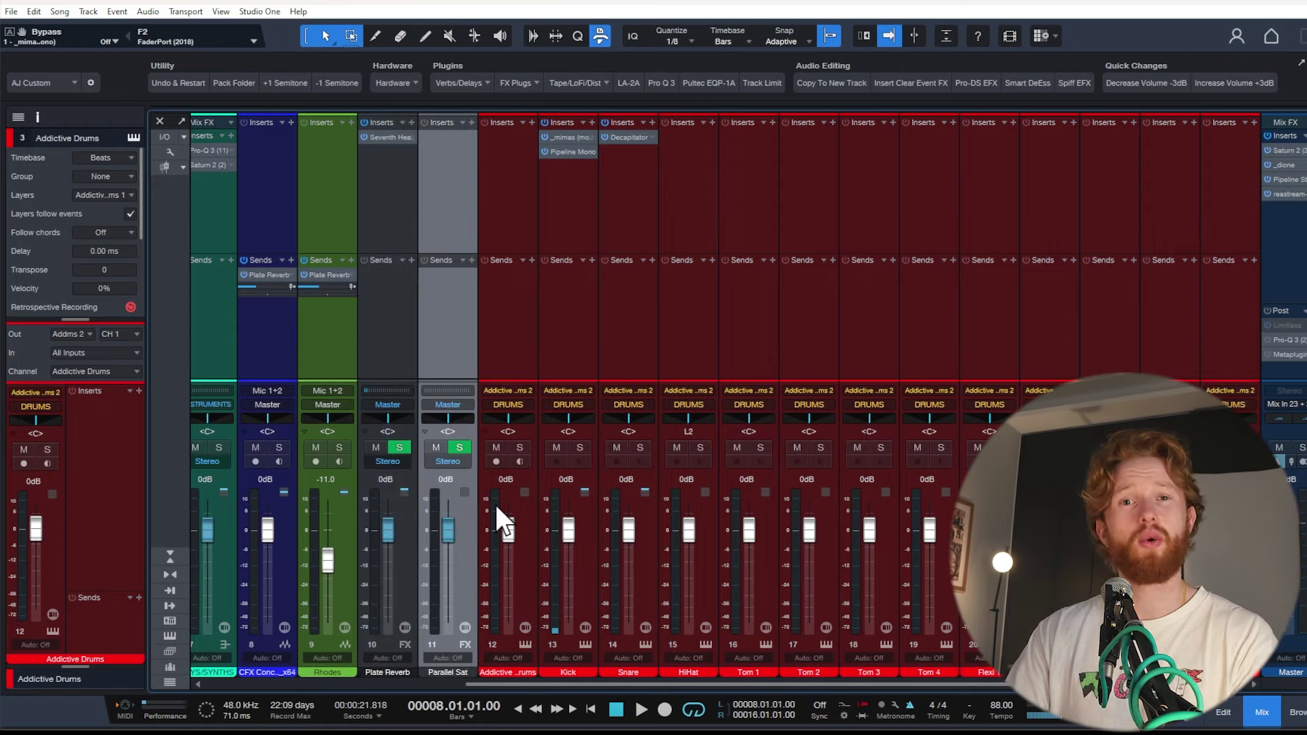
Select all the individual drum channels from Kick onward and add sends to Parallel Sat at a level of -11.8.
drag(549, 684, 613, 686)
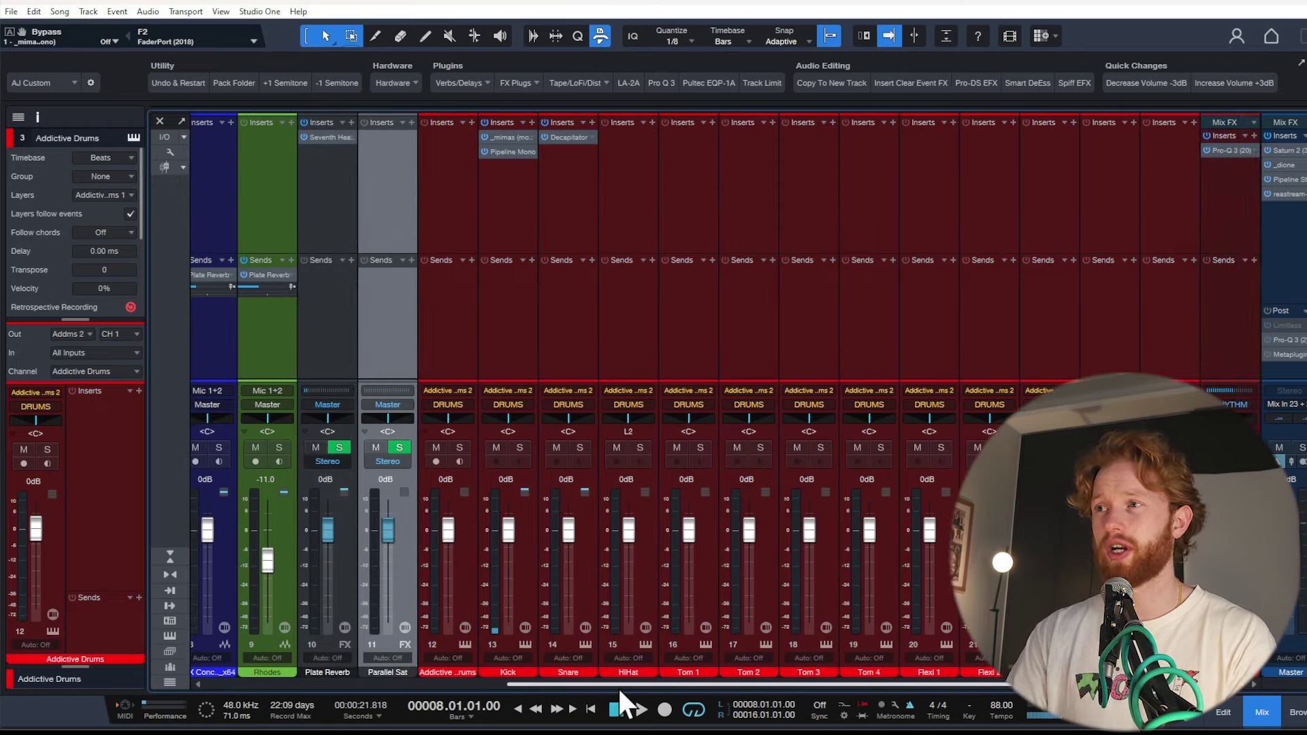
click(485, 296)
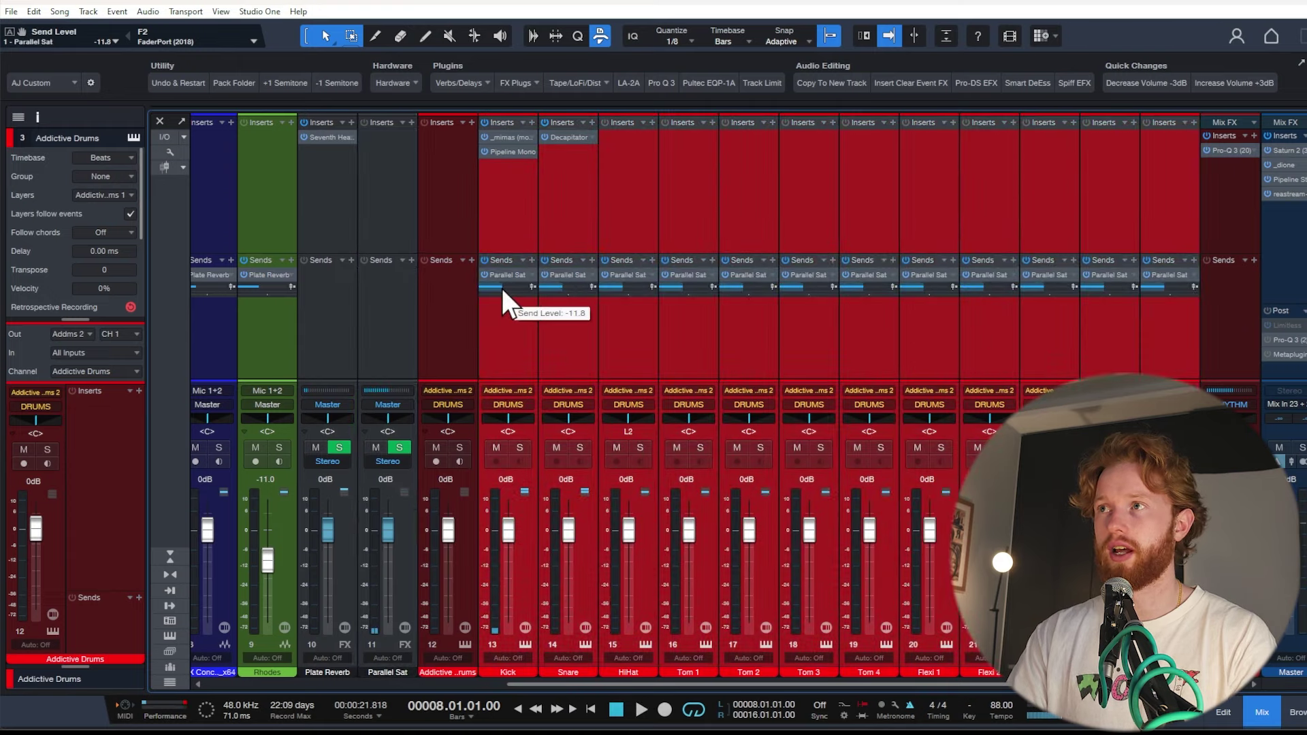
click(389, 405)
click(283, 326)
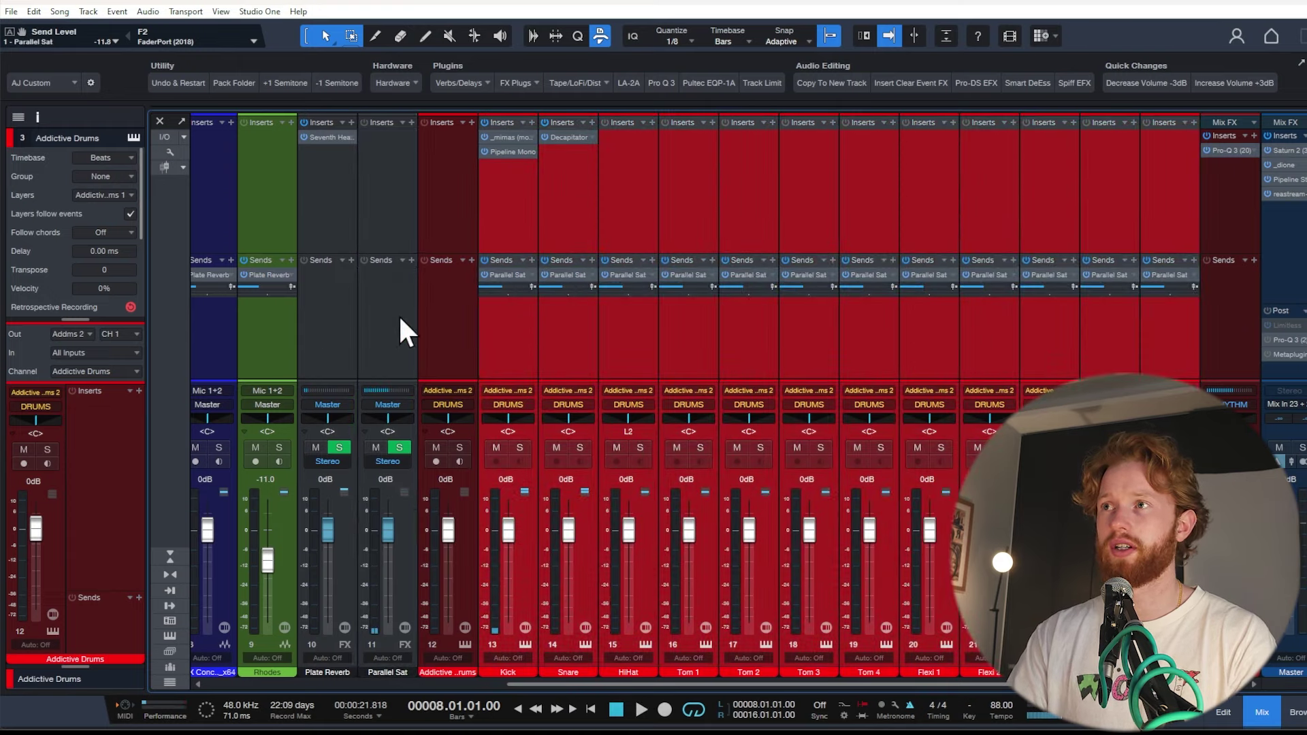
Insert FabFilter Saturn 2 on the Parallel Sat channel with its default Warm Tape setting and close its window.
click(399, 318)
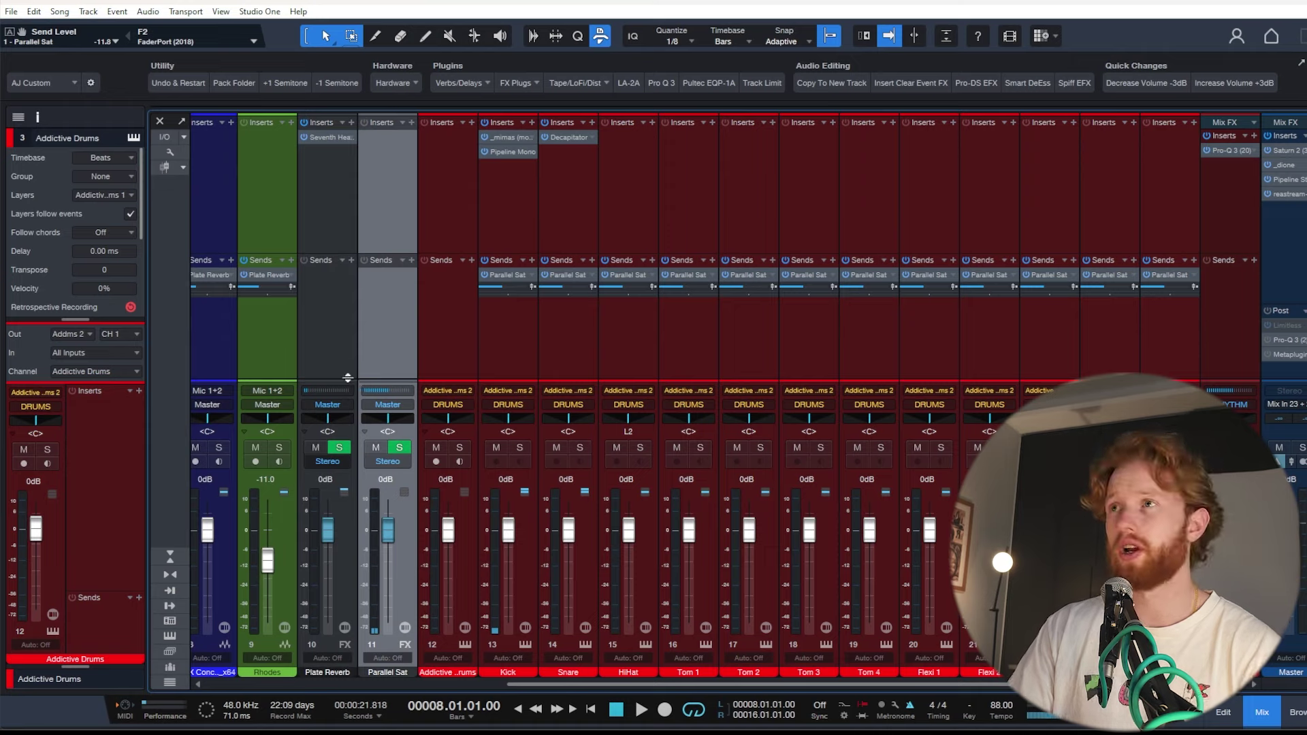
click(407, 121)
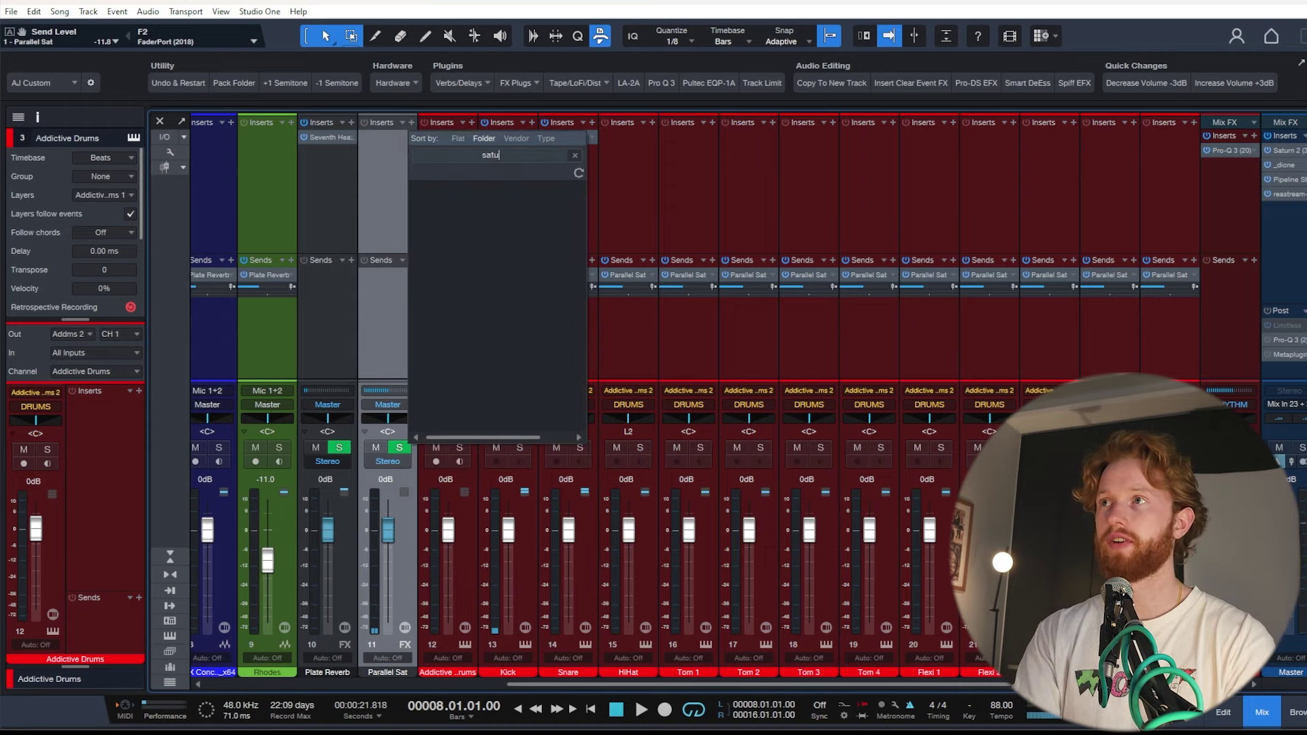
click(408, 123)
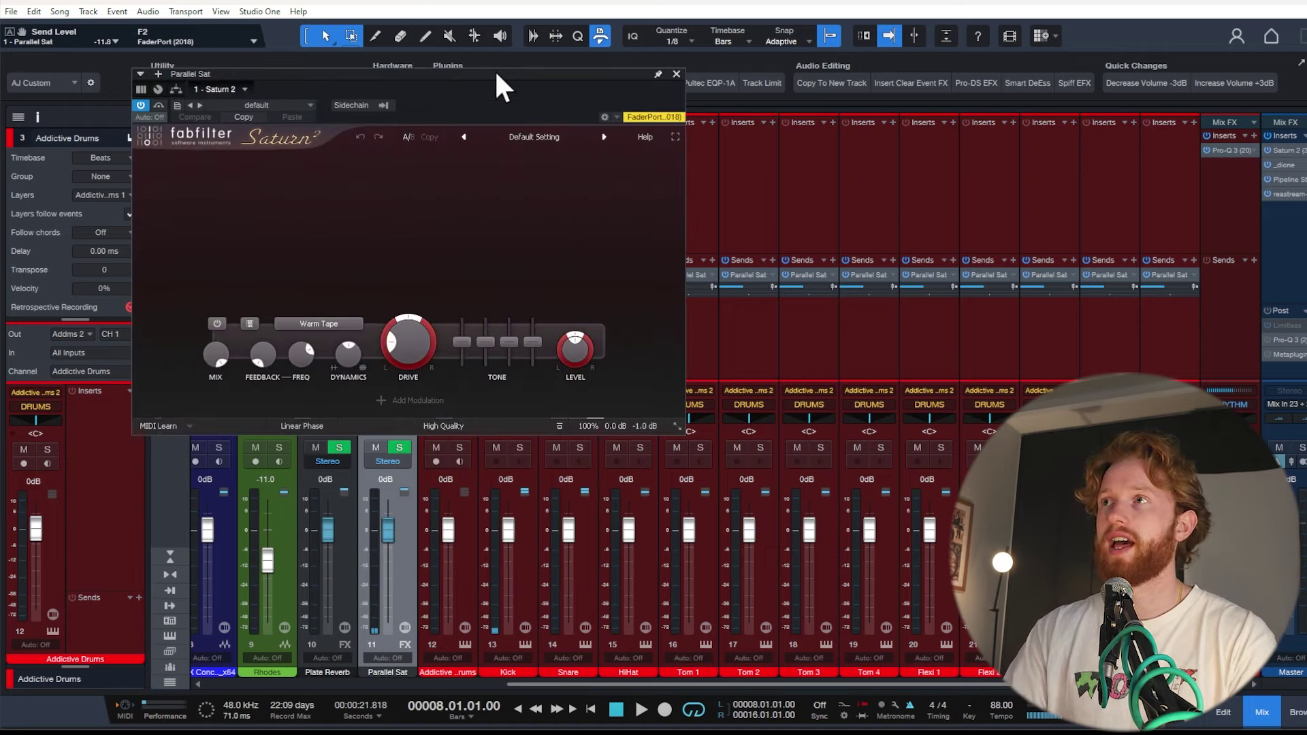
drag(488, 142, 485, 174)
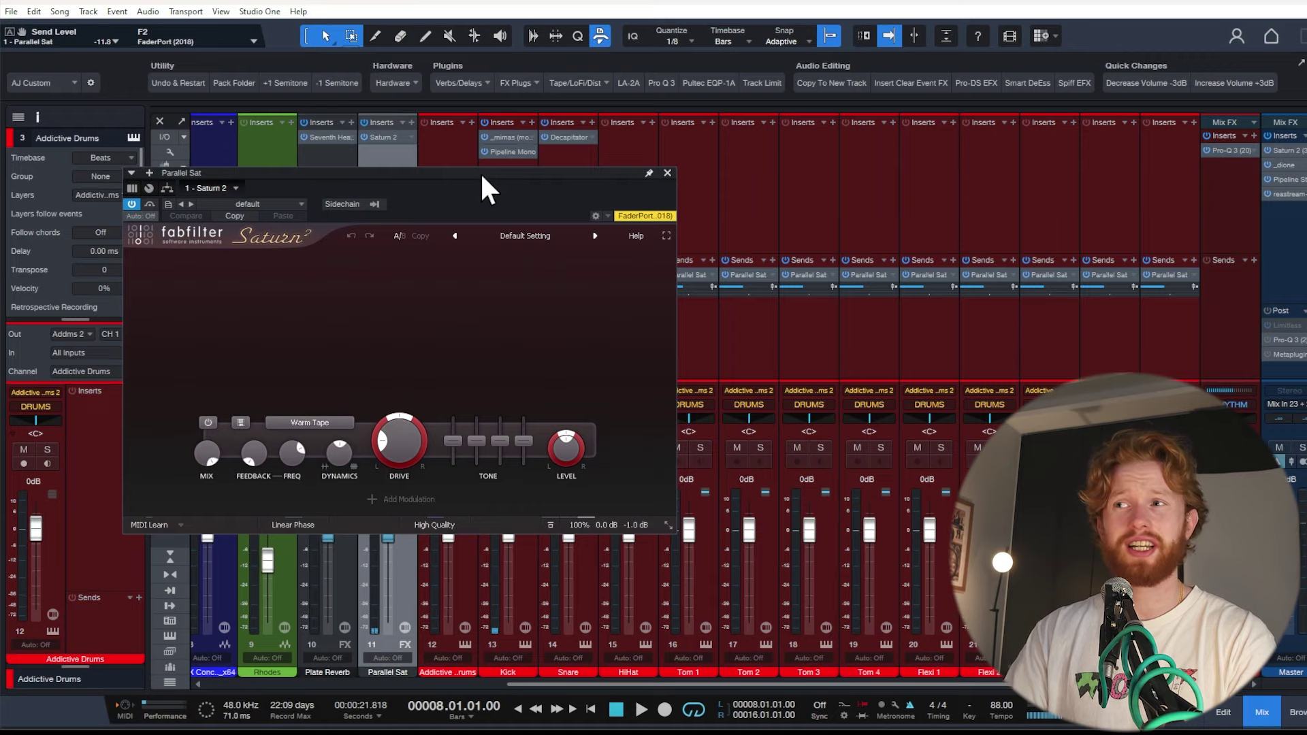
key(Escape)
Play the loop, compare it with the Parallel Sat channel muted and unmuted, and stop playback.
key(space)
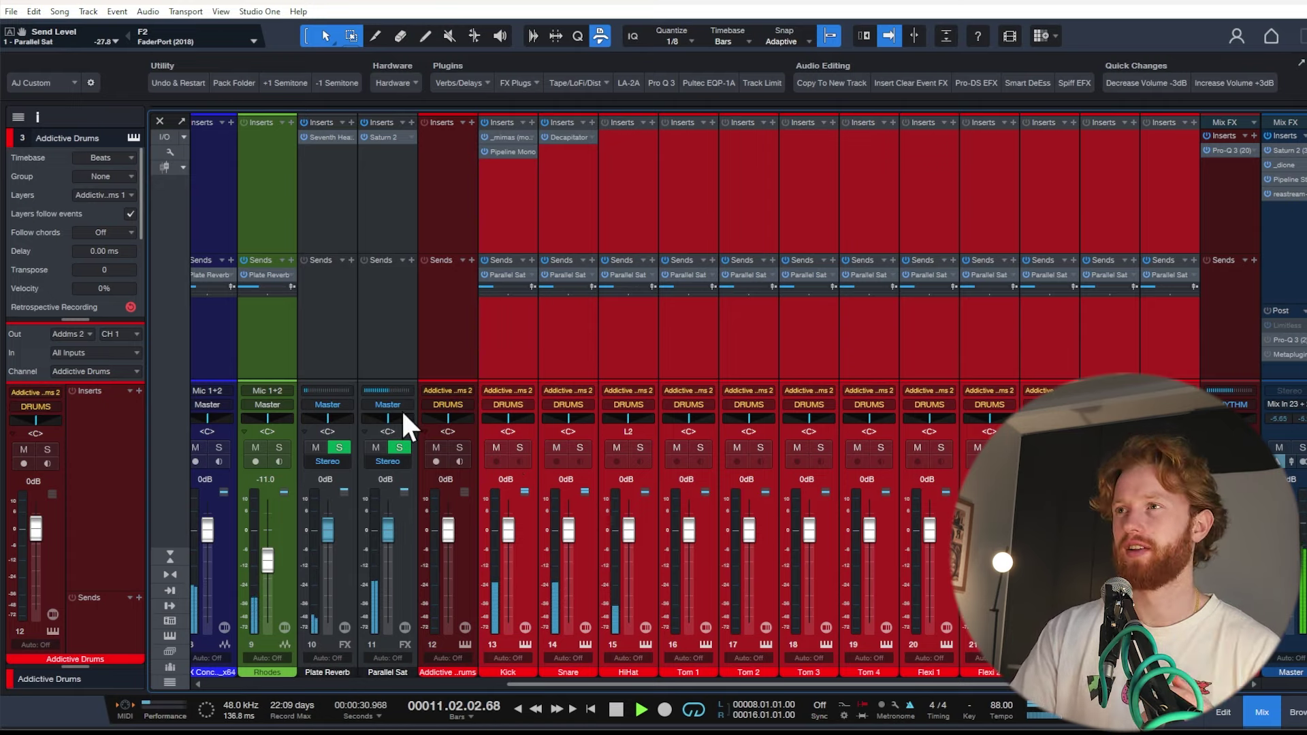
click(375, 448)
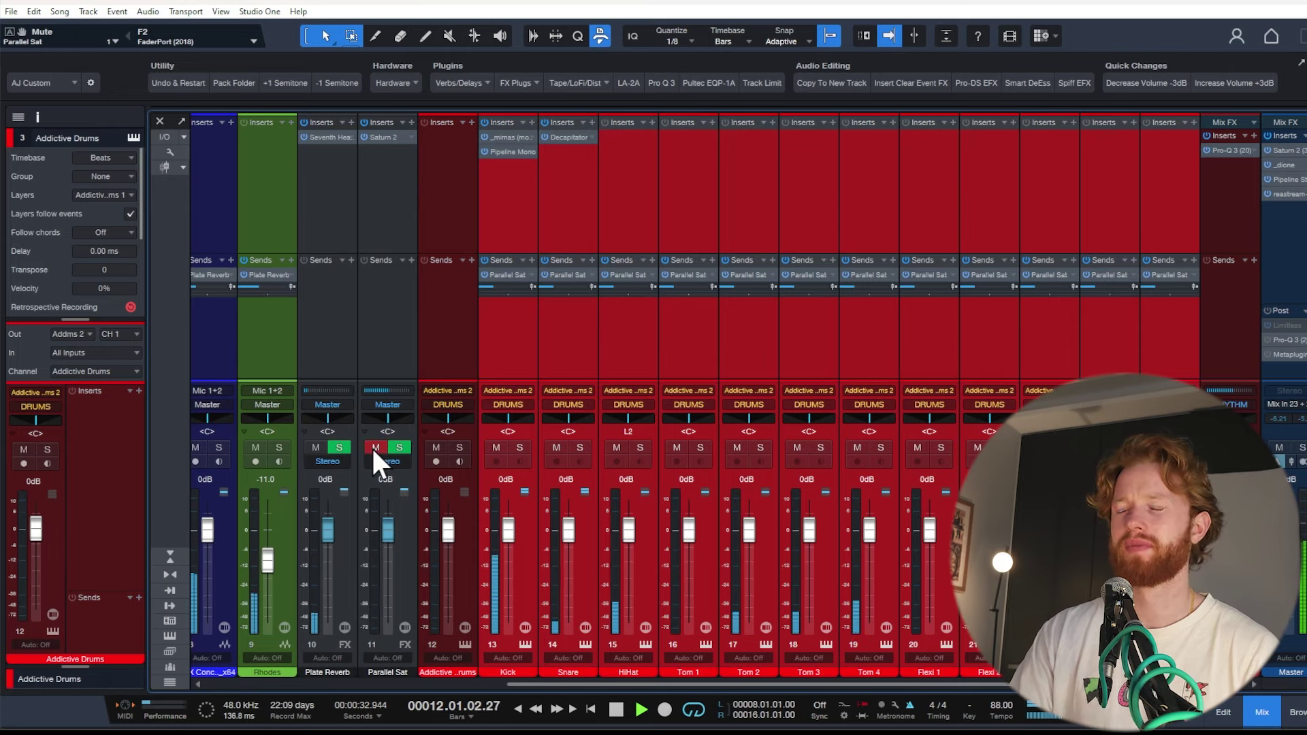
click(374, 449)
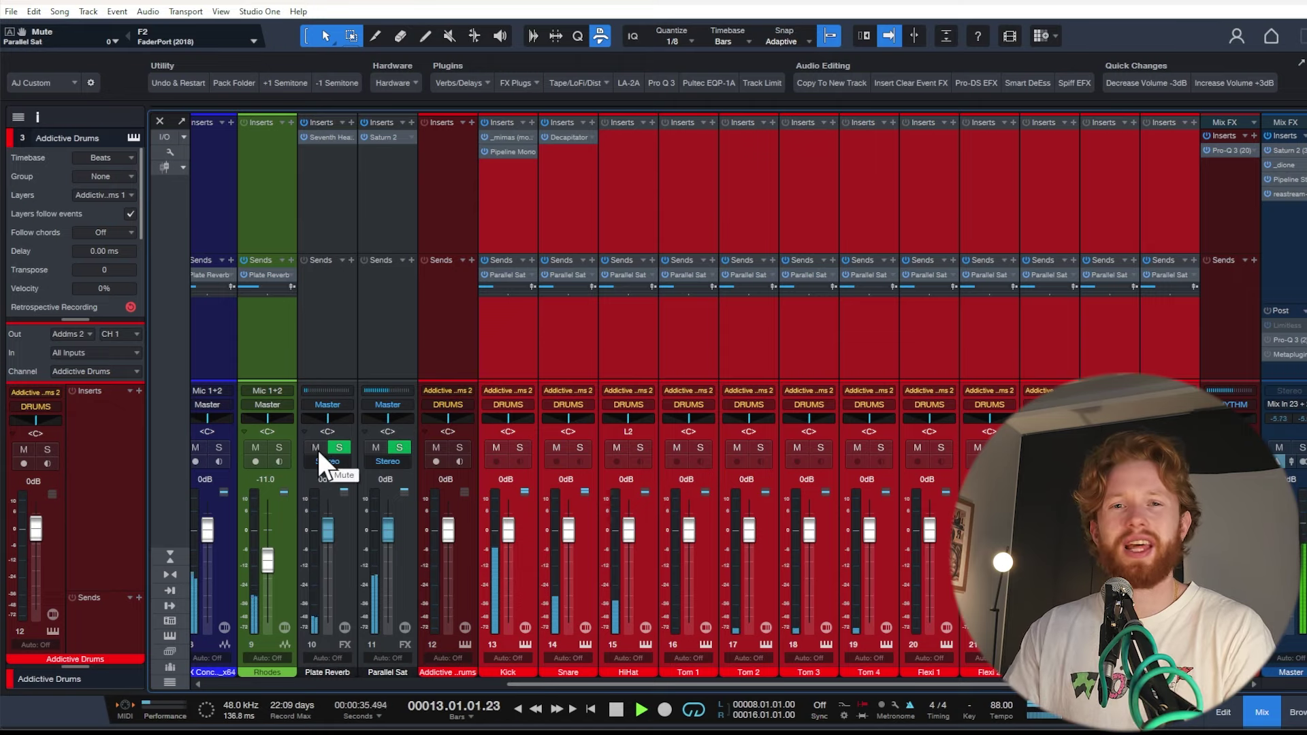
key(space)
Record a bass part on the Kontakt 7 track from bar 8 to bar 16 and open the recorded event for editing.
key(F3)
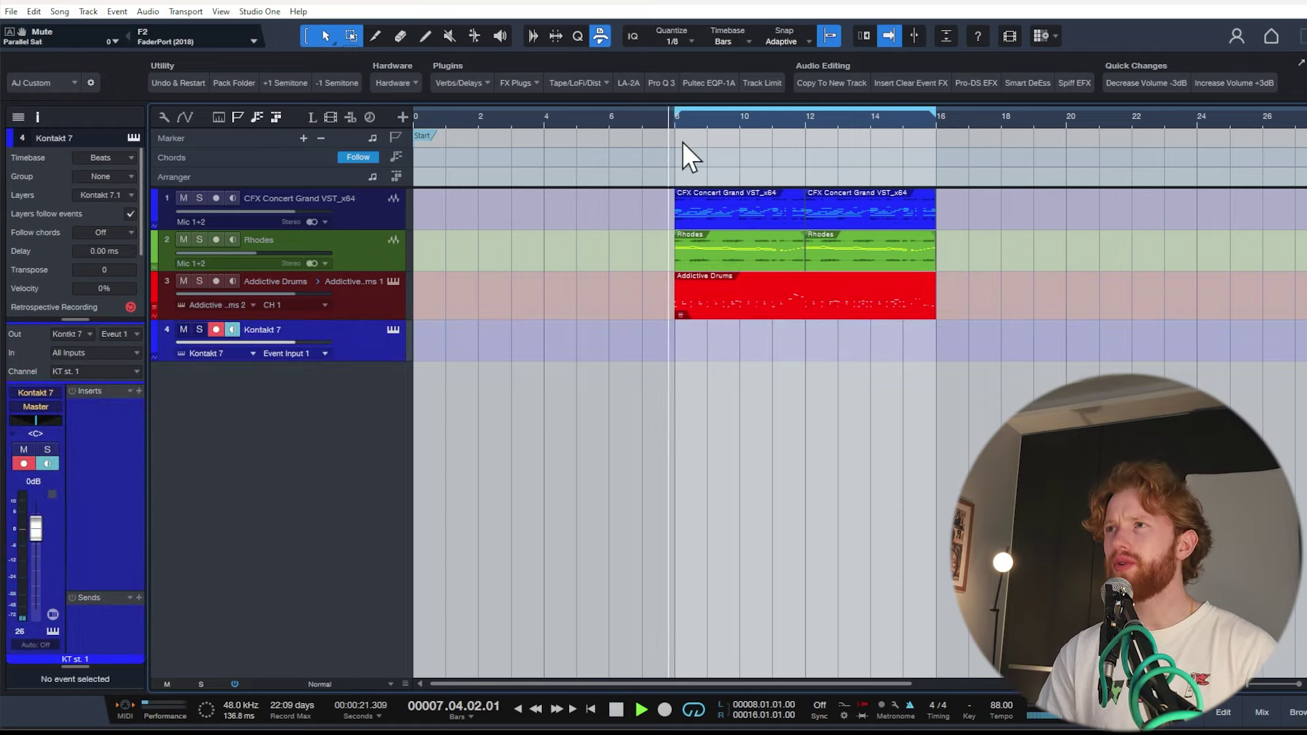
key(KP_Multiply)
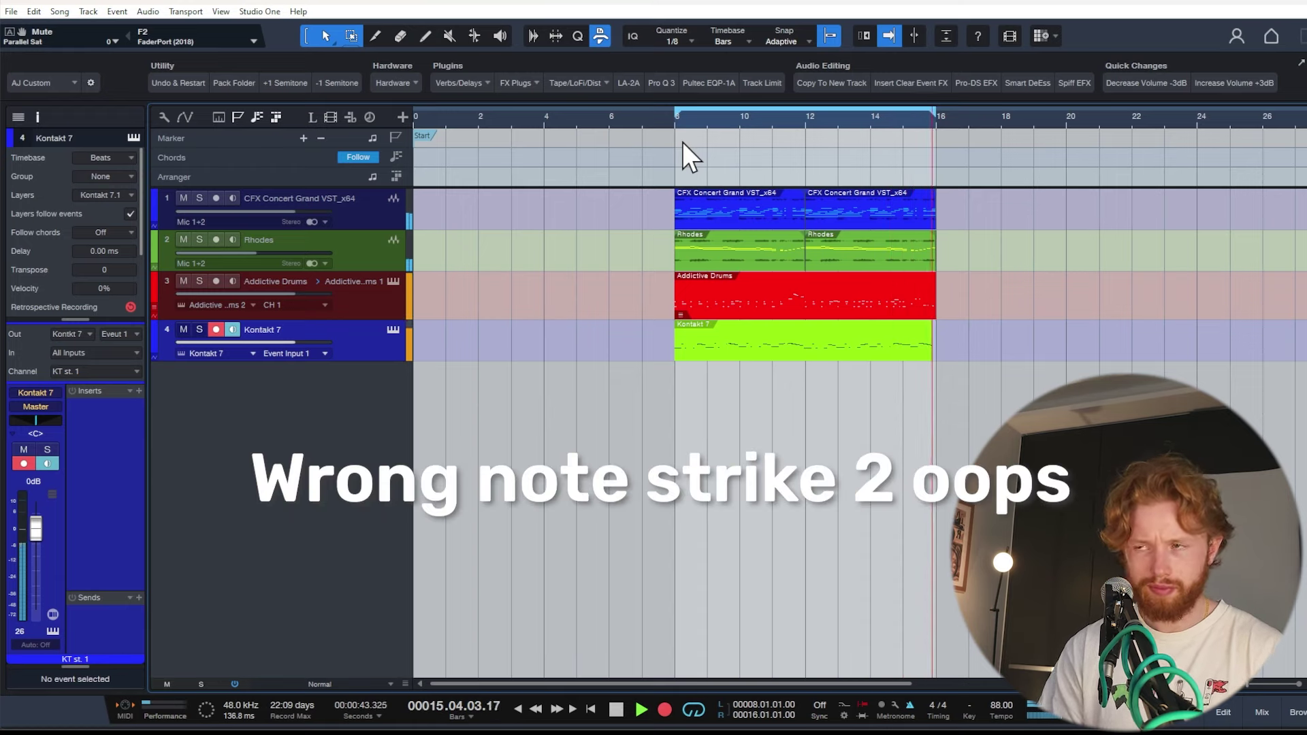
key(space)
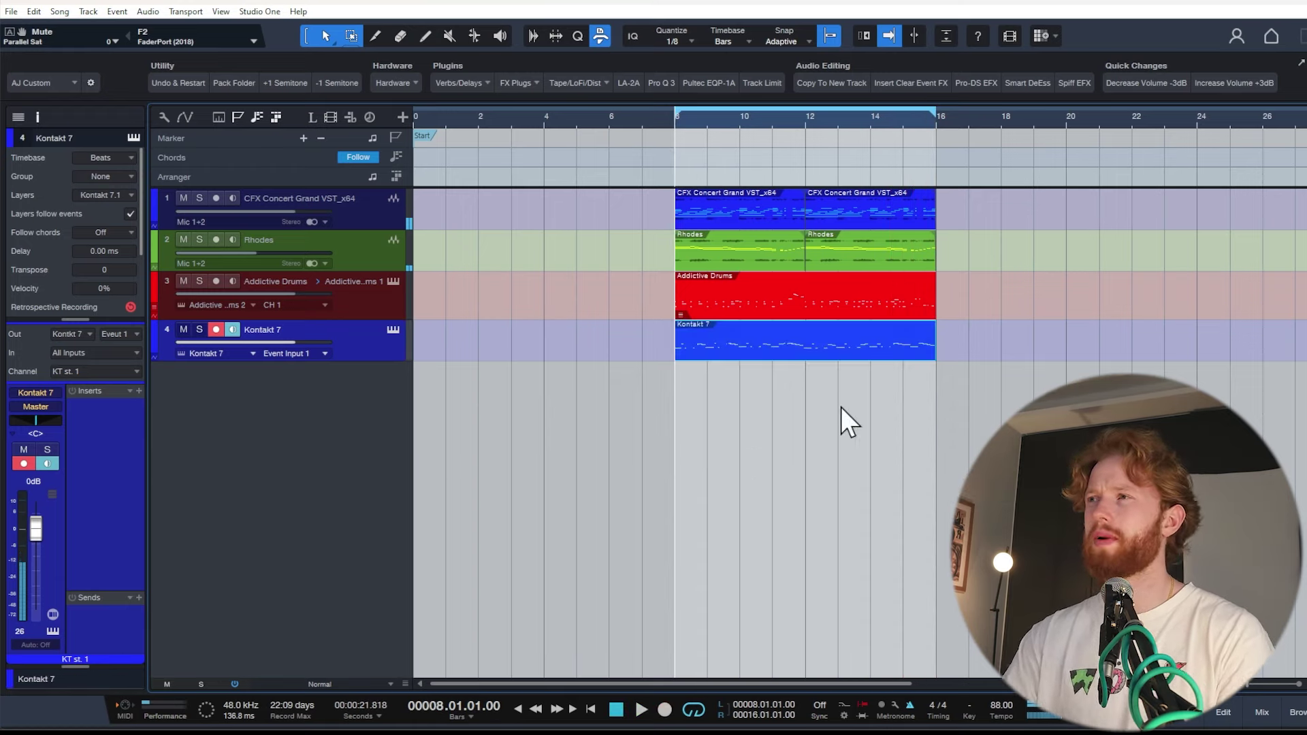
double_click(866, 350)
scroll(785, 459, up, 5)
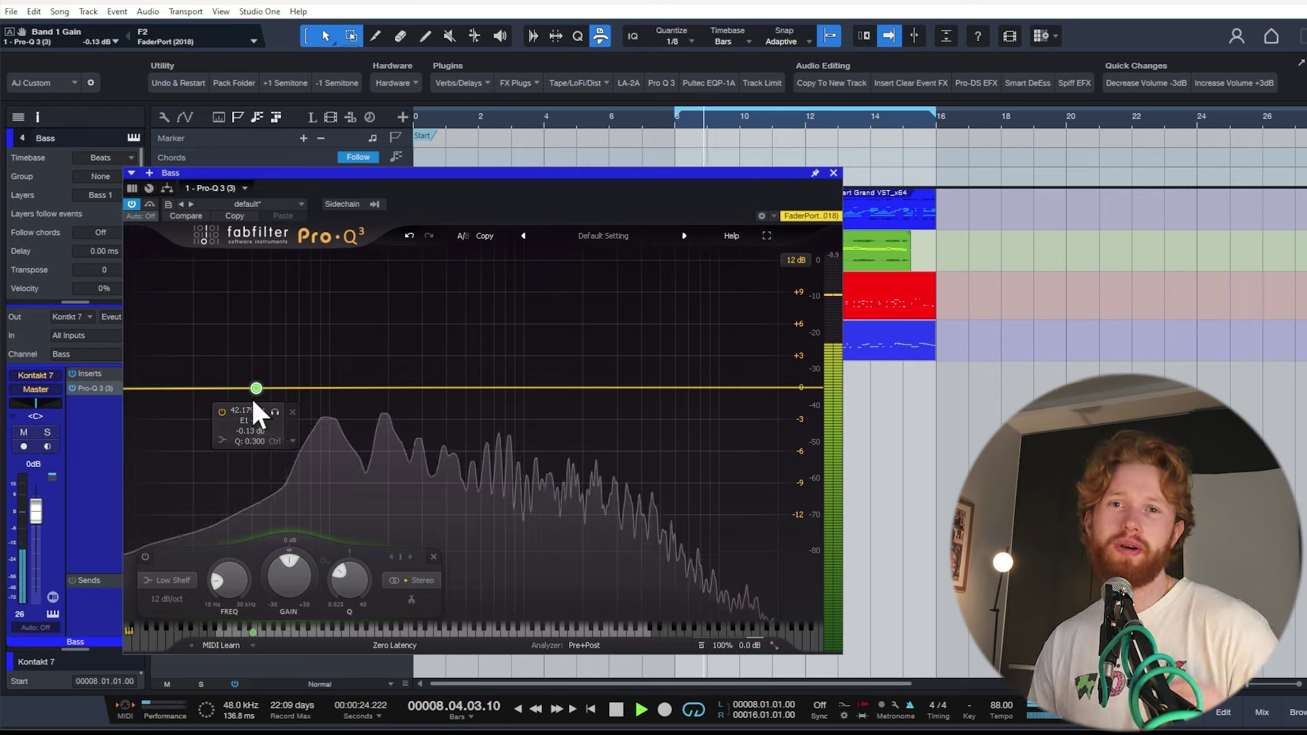
Shape the Bass EQ in Pro-Q 3 with a 1.96 dB boost at 158.66 Hz, a low-shelf cut and a dip around 563.63 Hz.
mouse_move(260, 388)
mouse_down()
mouse_move(307, 374)
mouse_move(277, 388)
mouse_up()
click(313, 336)
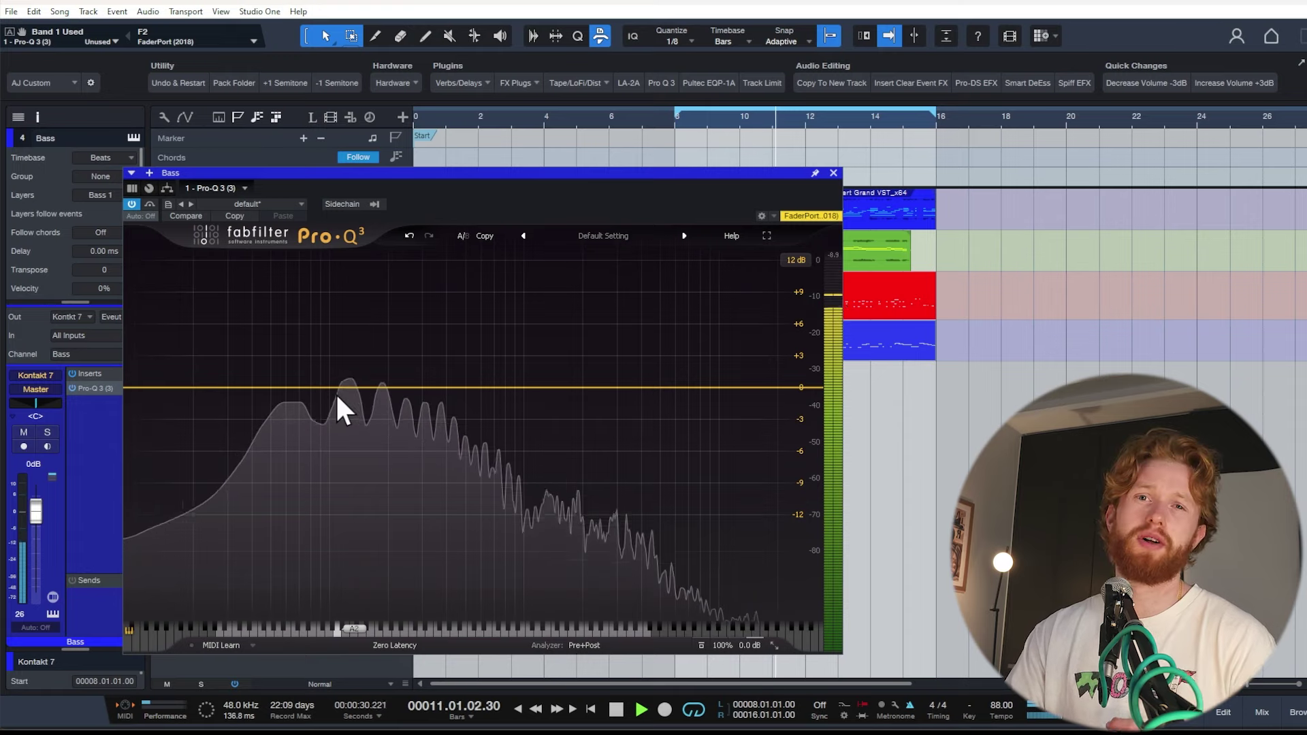
drag(353, 385, 369, 367)
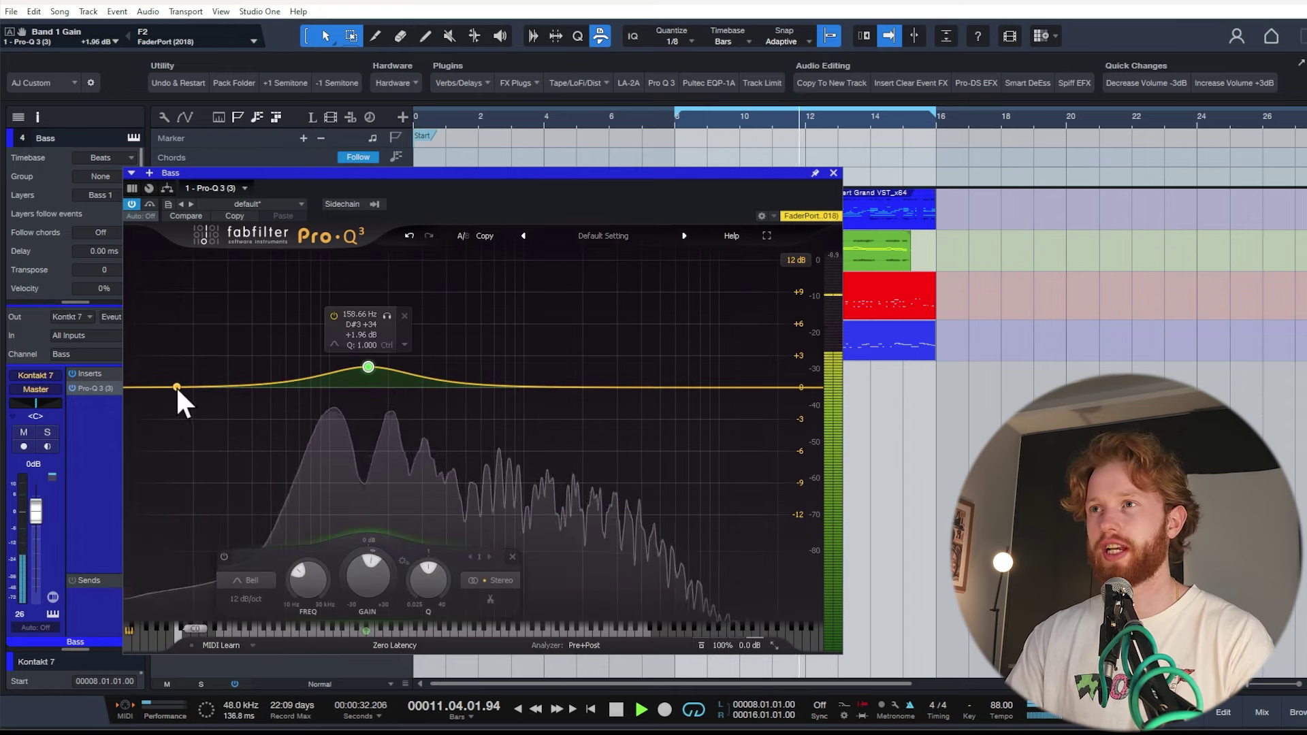
drag(175, 386, 212, 407)
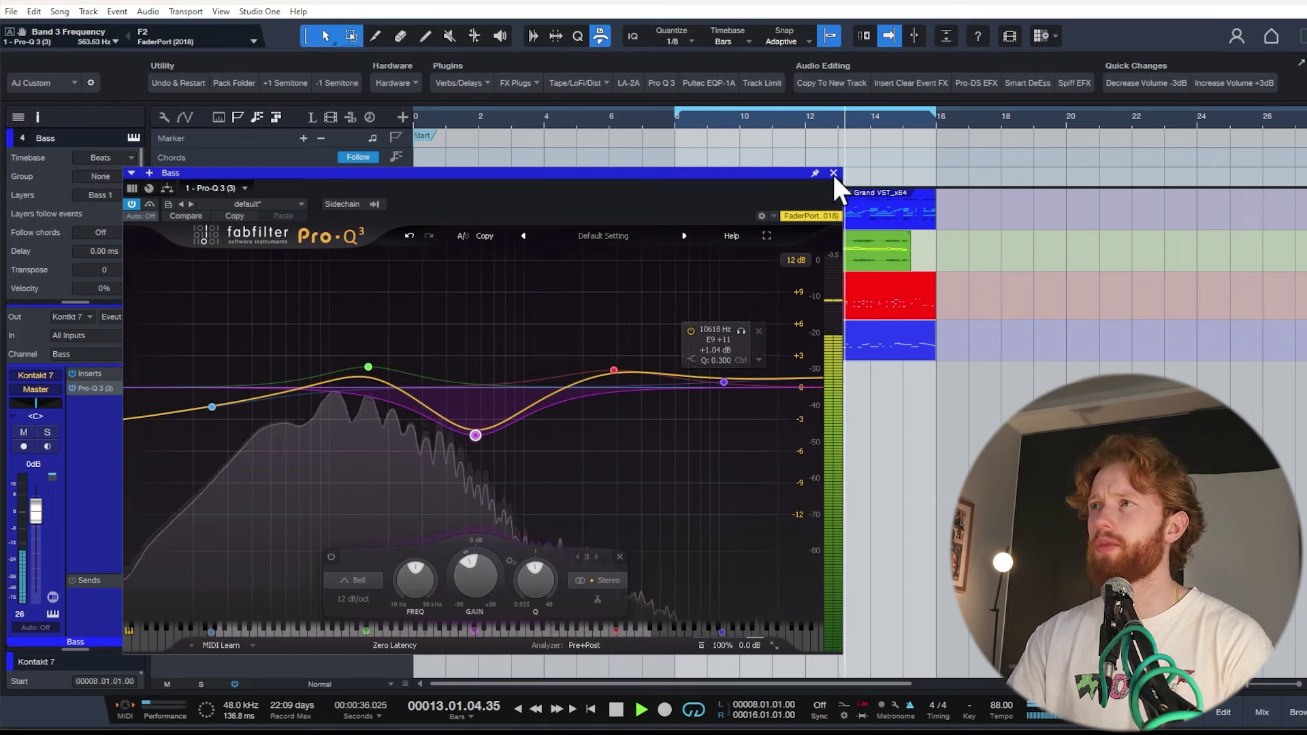
click(832, 173)
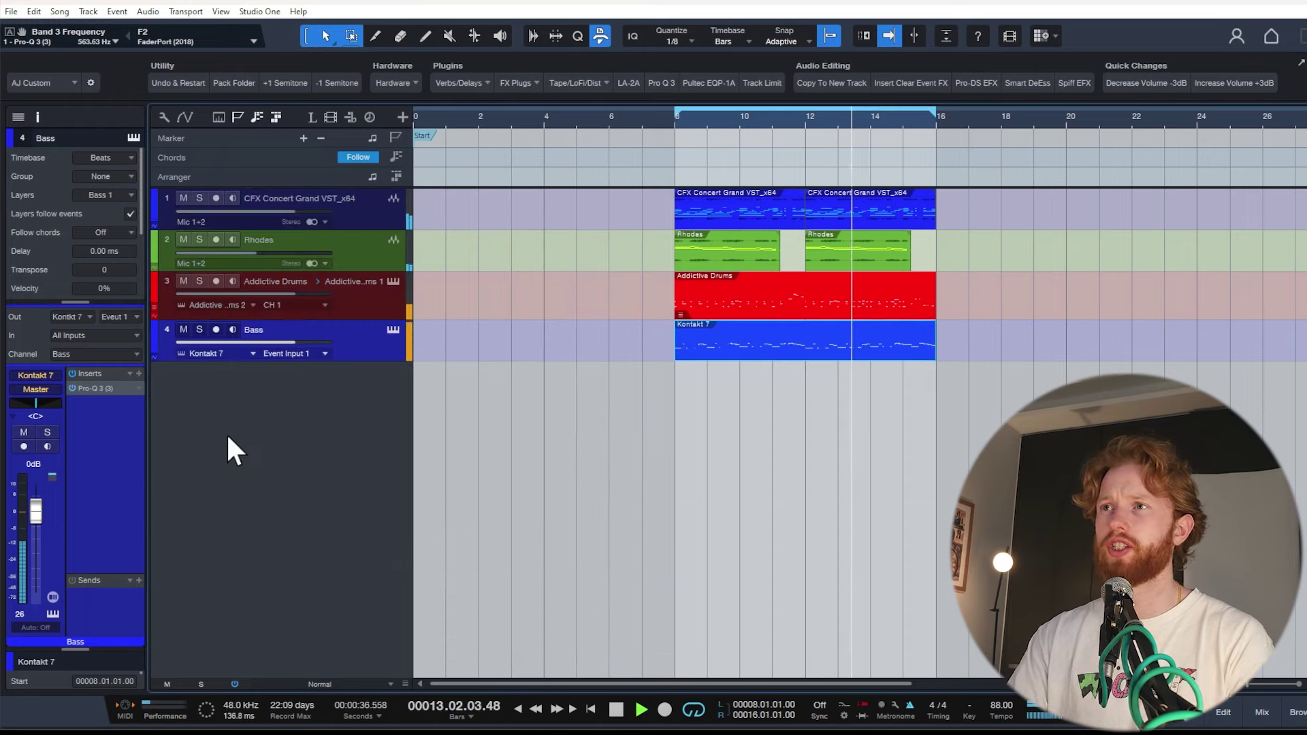
Insert Saturn 2 on the Bass channel and split it into three bands with crossovers at about 46 Hz and 257 Hz.
click(138, 374)
text(saturn)
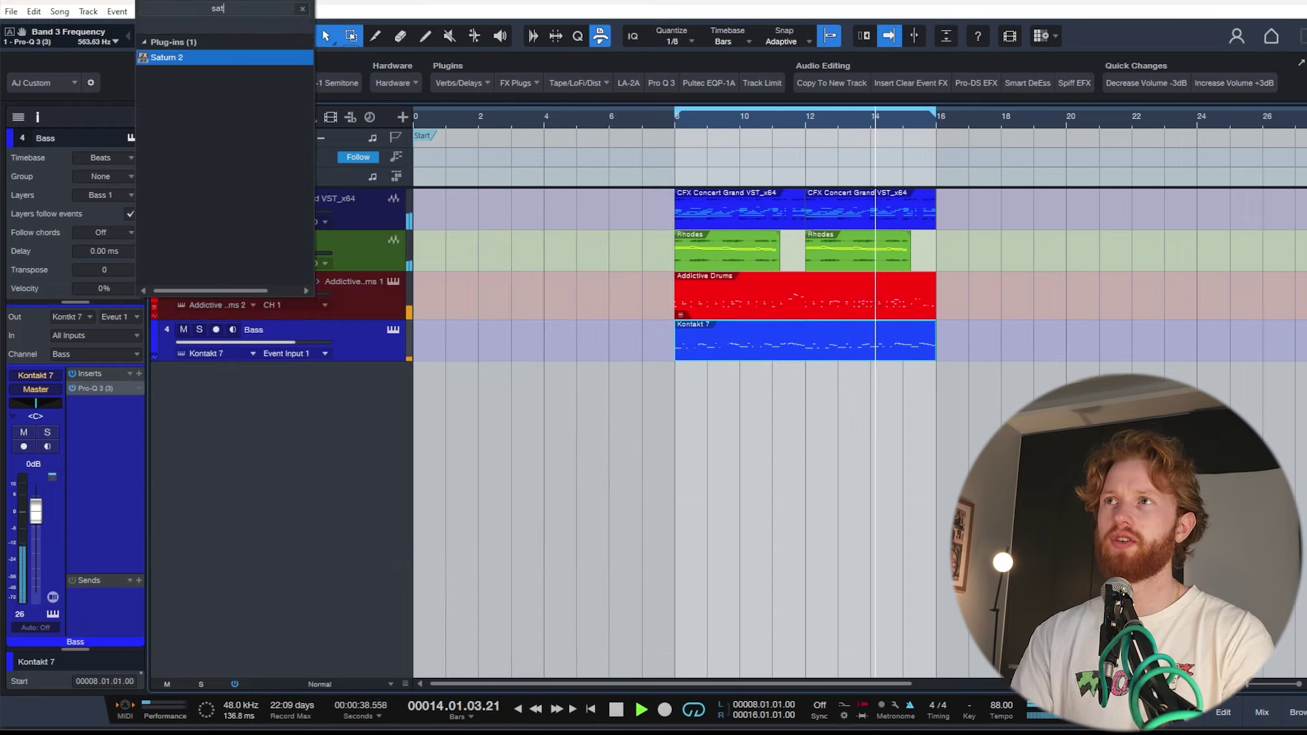
key(Return)
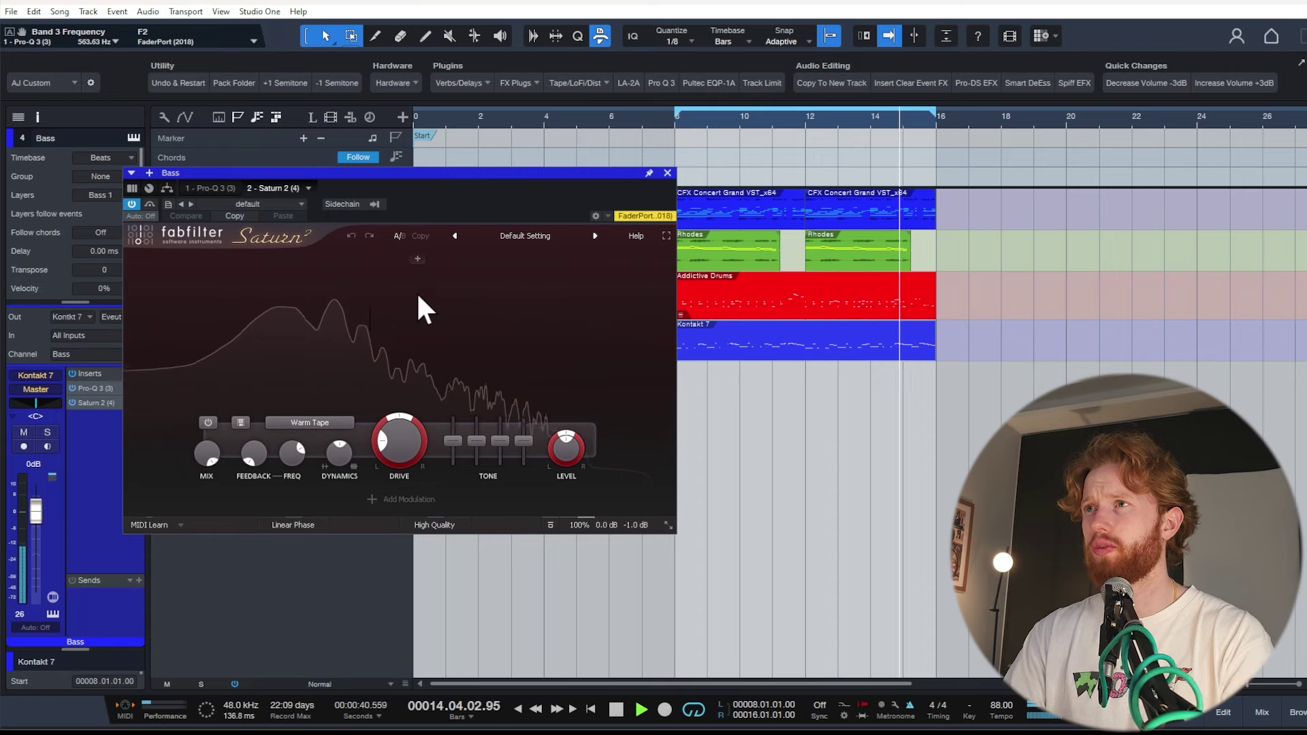
click(293, 320)
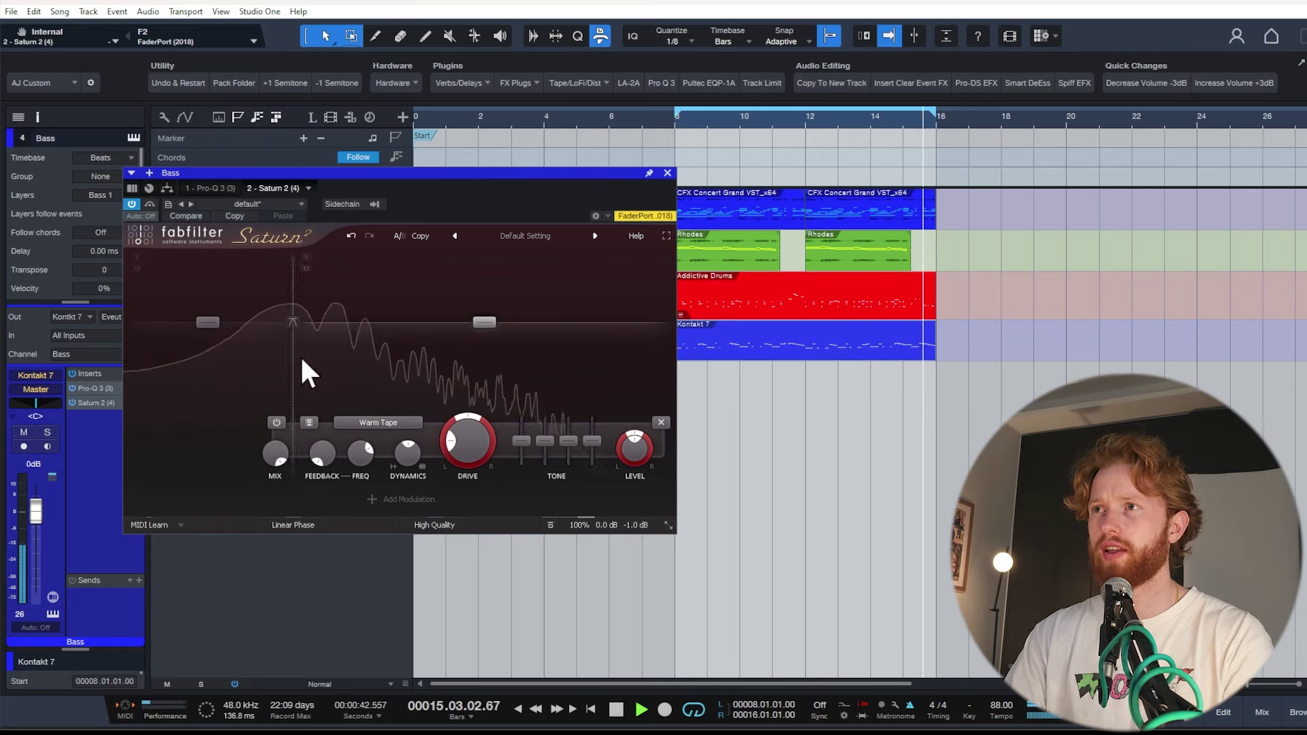
drag(300, 354, 346, 369)
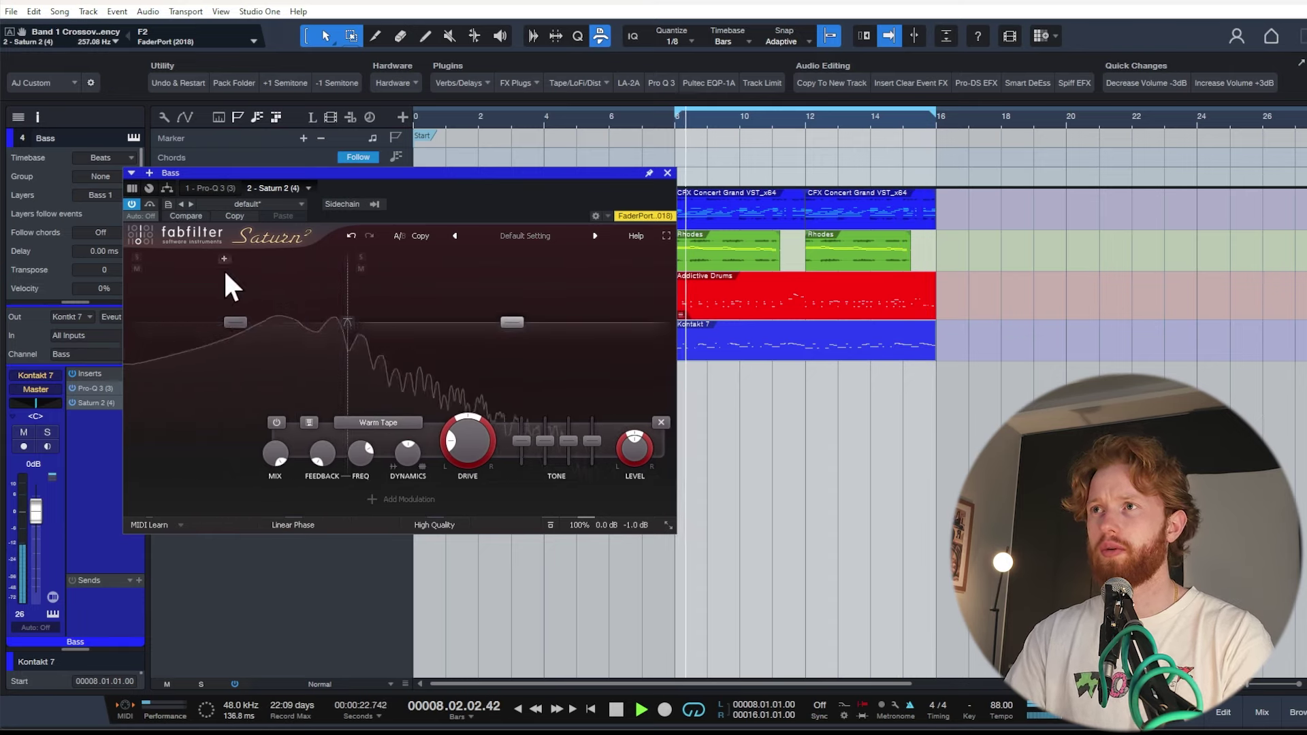
drag(223, 268, 226, 372)
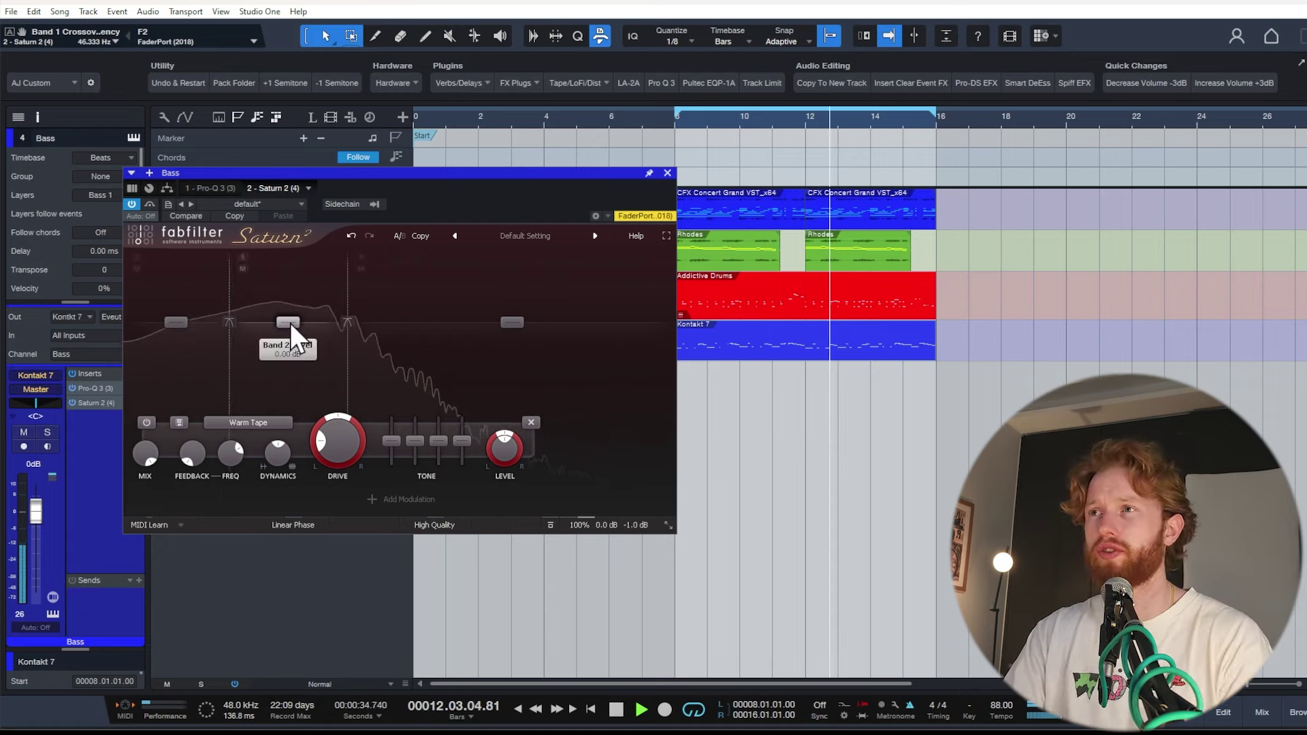
Set the middle band of Saturn 2 to the Warm Tube style with its drive at 32.8%.
click(276, 422)
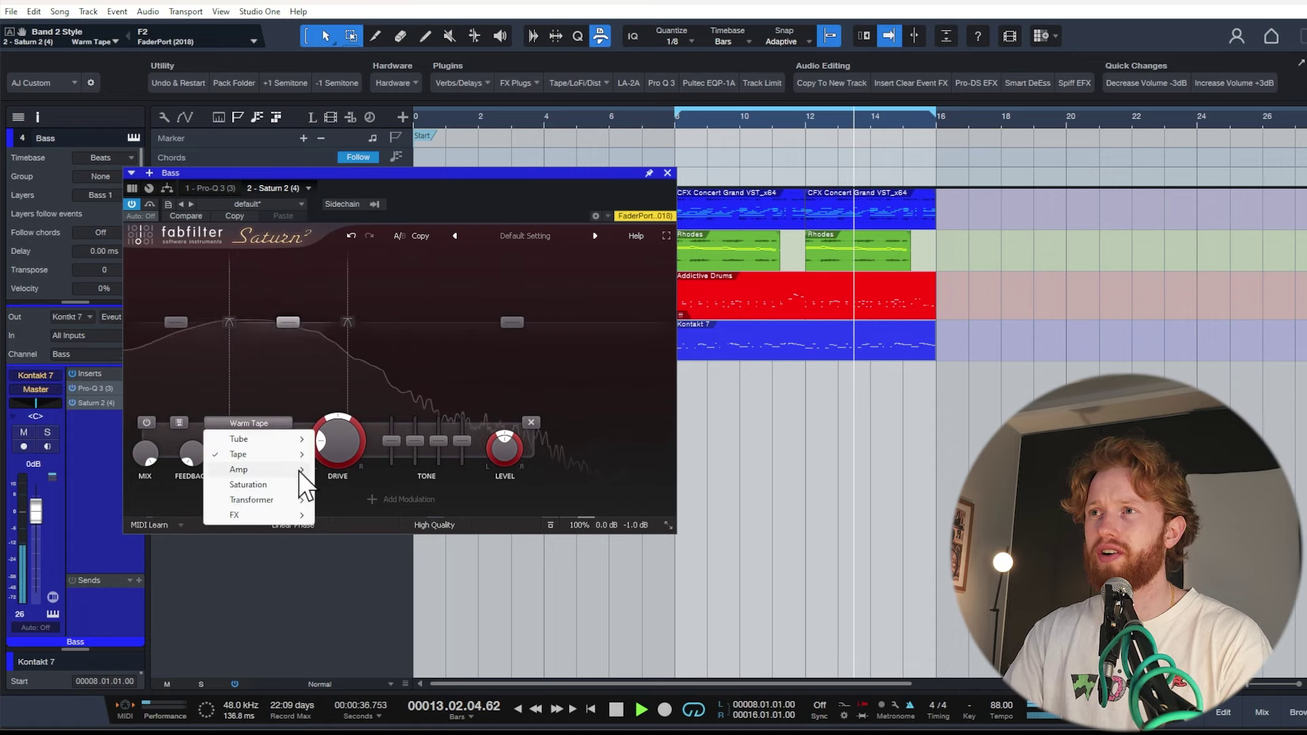
mouse_move(279, 439)
click(374, 469)
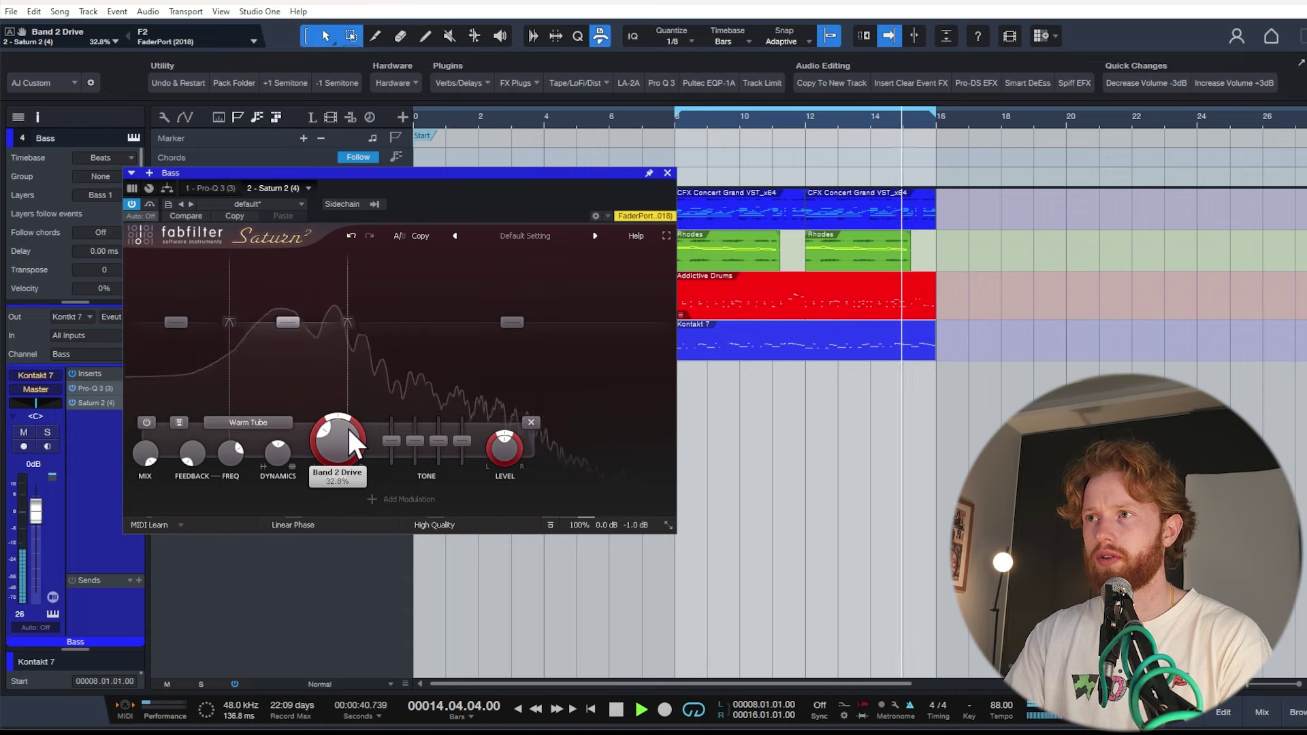
Add an envelope follower in Saturn 2 and assign it to modulate the band 2 drive.
click(408, 500)
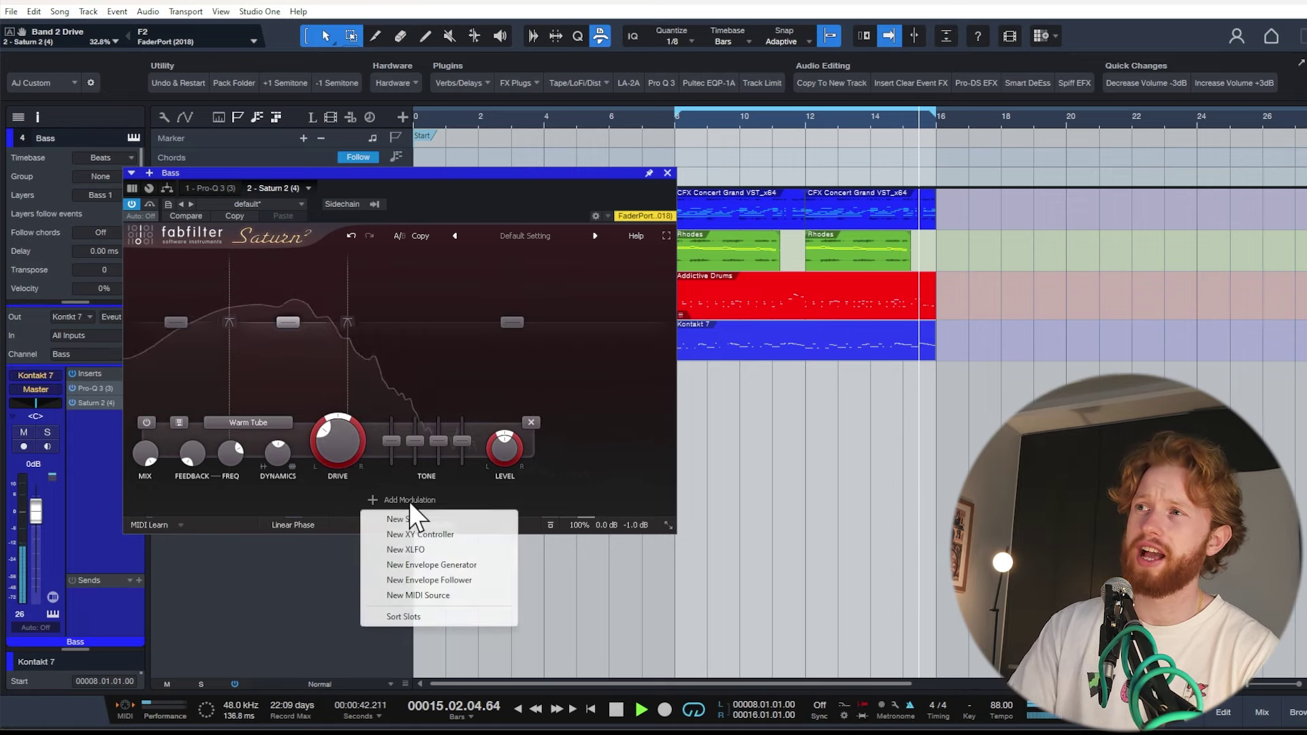
click(471, 580)
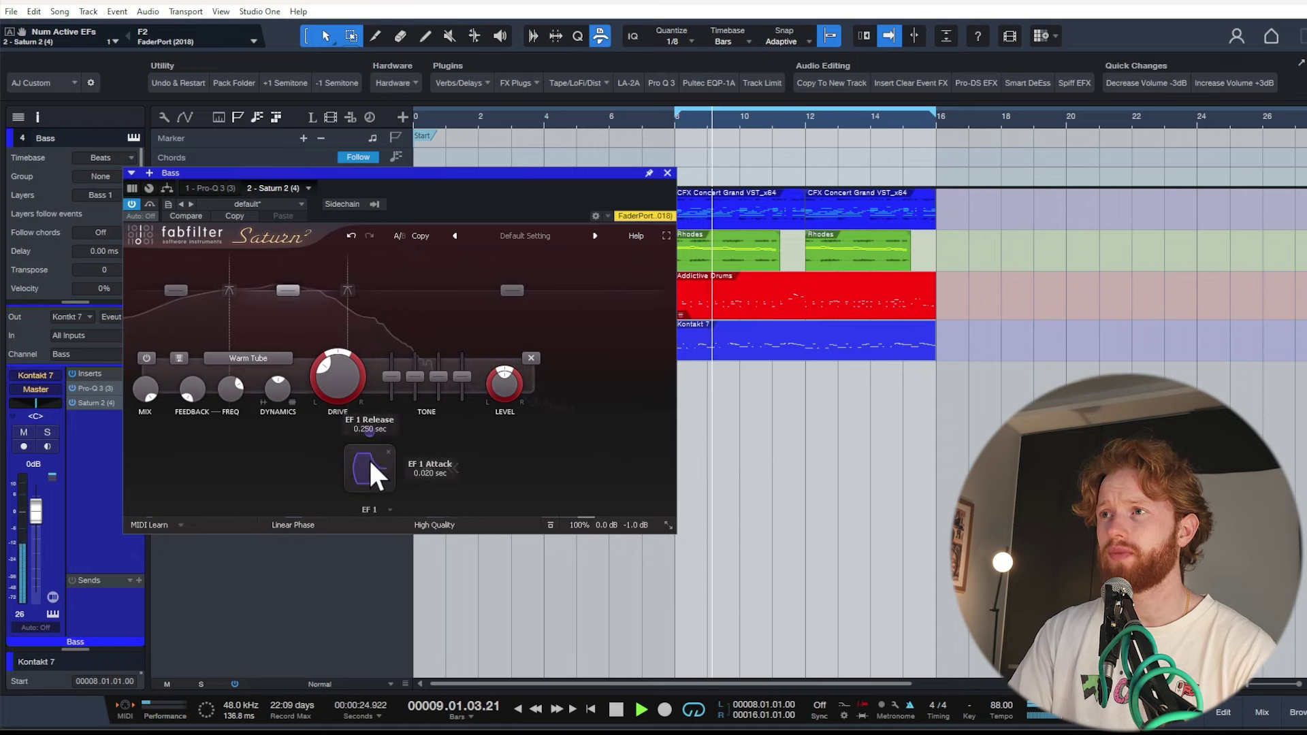
mouse_move(368, 430)
mouse_down()
mouse_move(347, 383)
mouse_move(357, 417)
mouse_up()
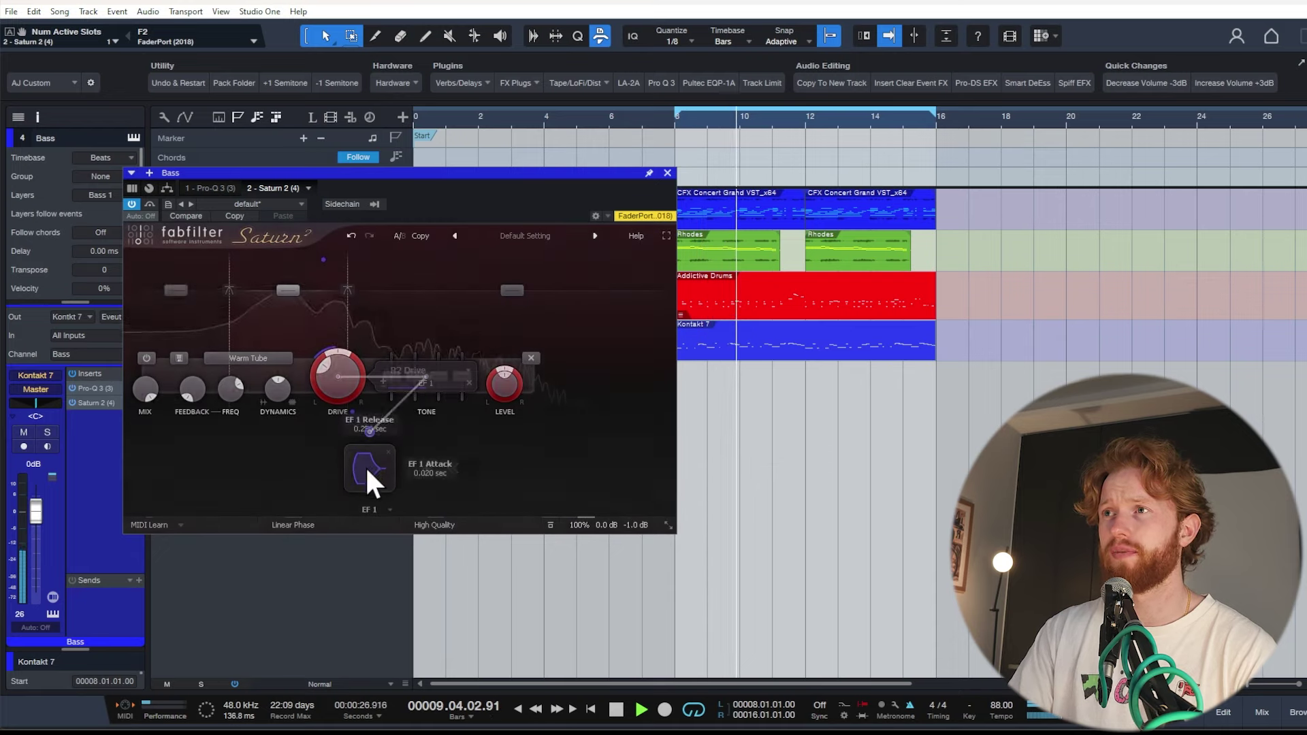
mouse_move(324, 378)
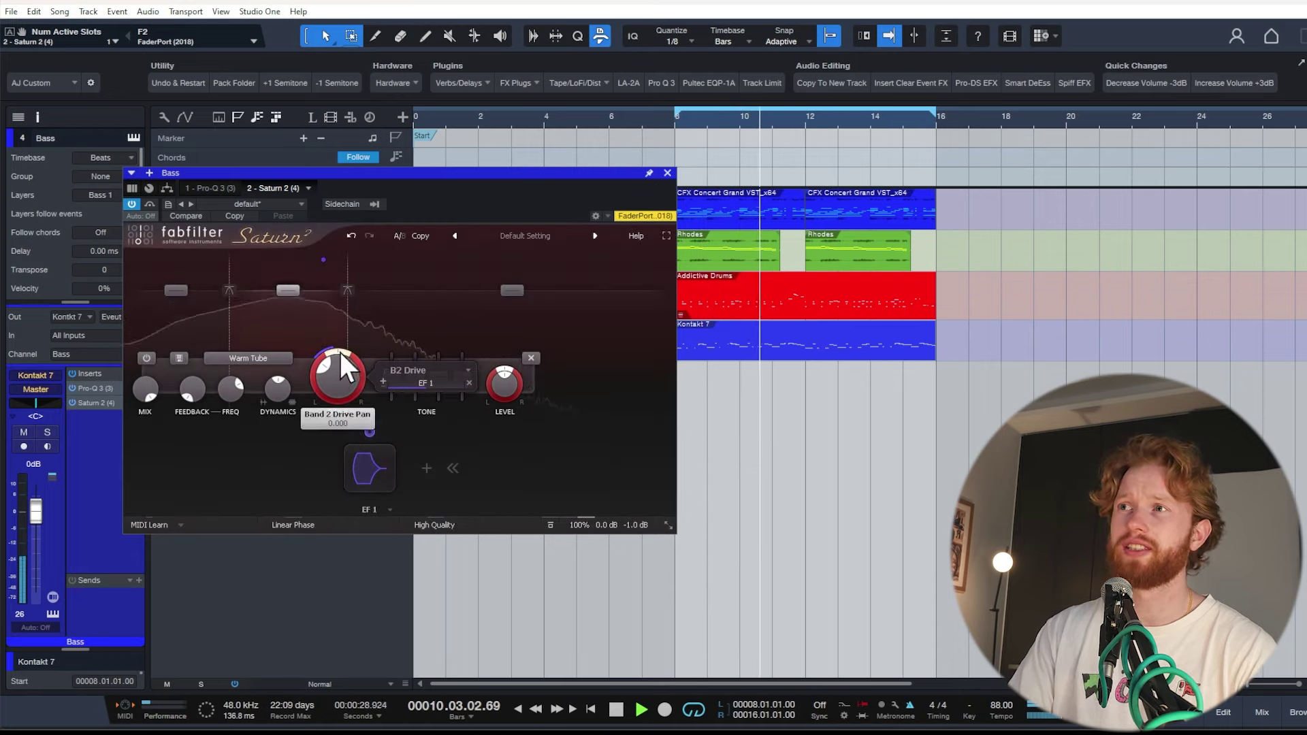
Set the modulated band 2 drive to about 40.1%.
mouse_move(333, 385)
mouse_down()
mouse_move(357, 345)
mouse_move(351, 375)
mouse_up()
scroll(351, 374, up, 2)
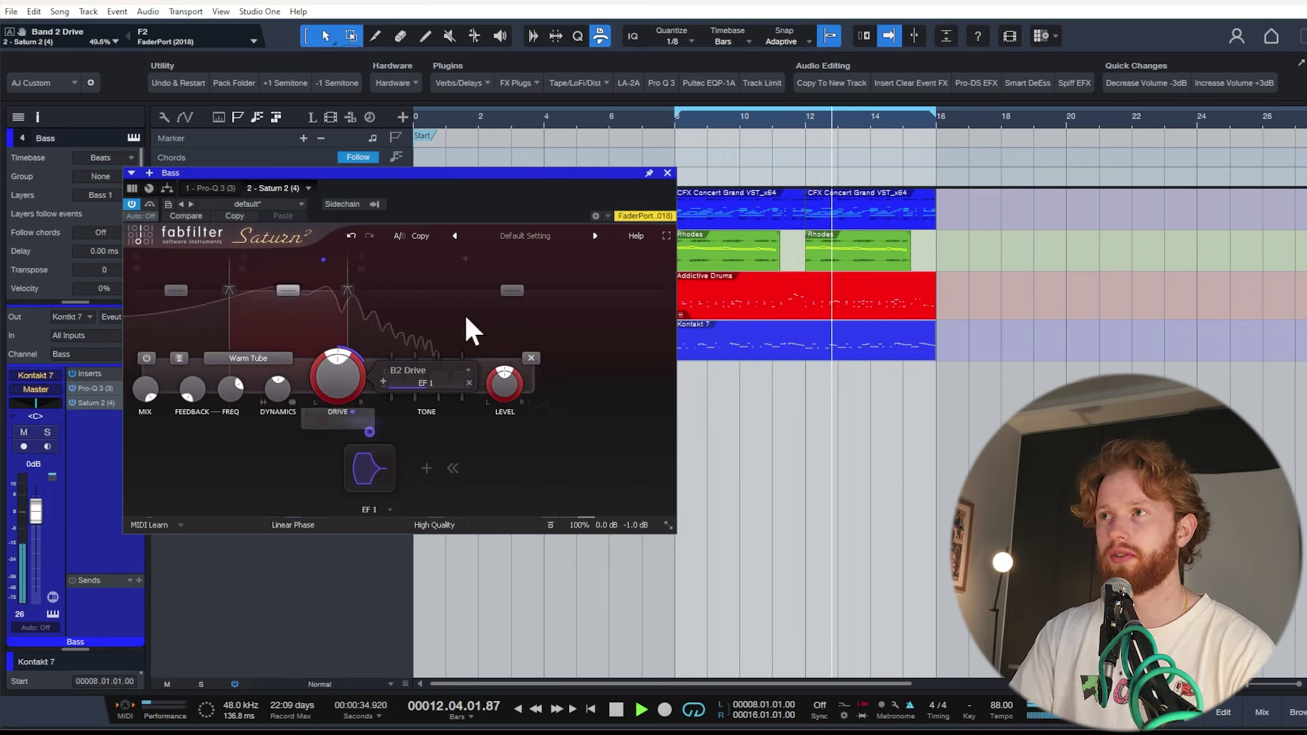
scroll(343, 386, down, 1)
scroll(342, 389, down, 8)
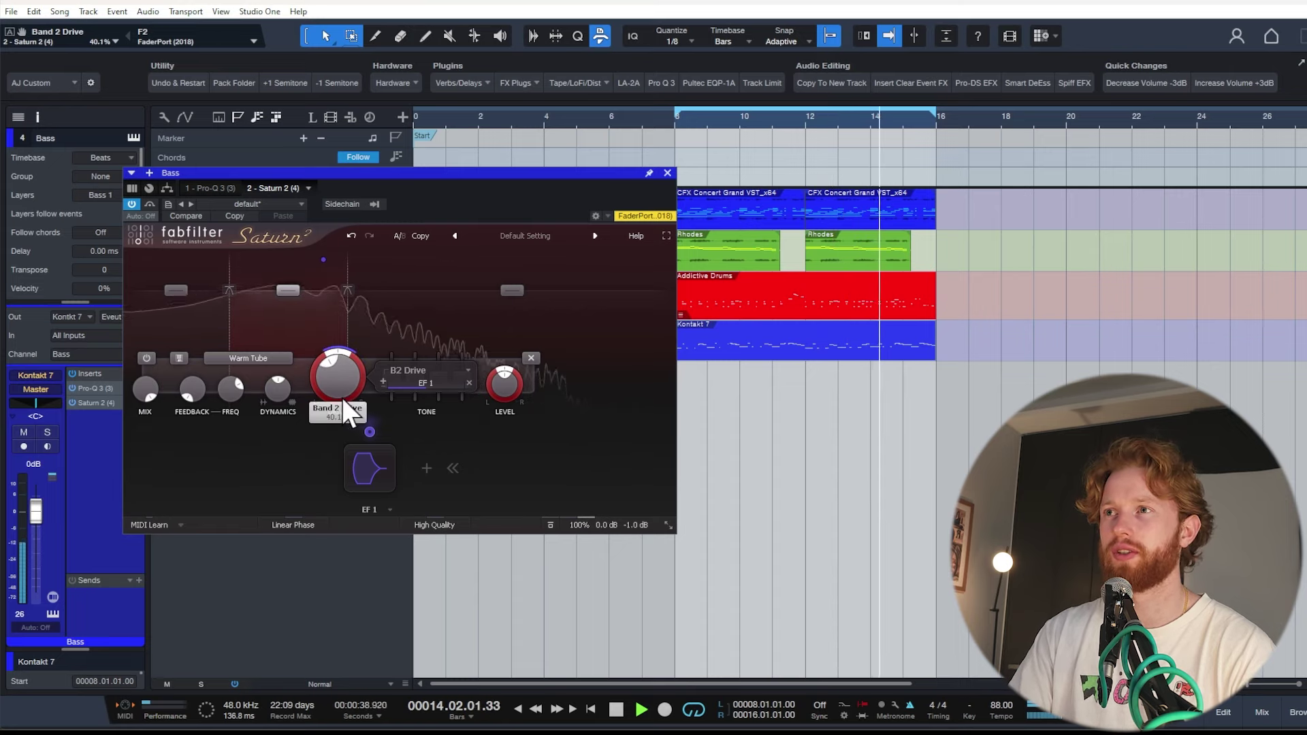
Compare the bass with Saturn 2 bypassed and active, and close the plug-in window.
click(149, 204)
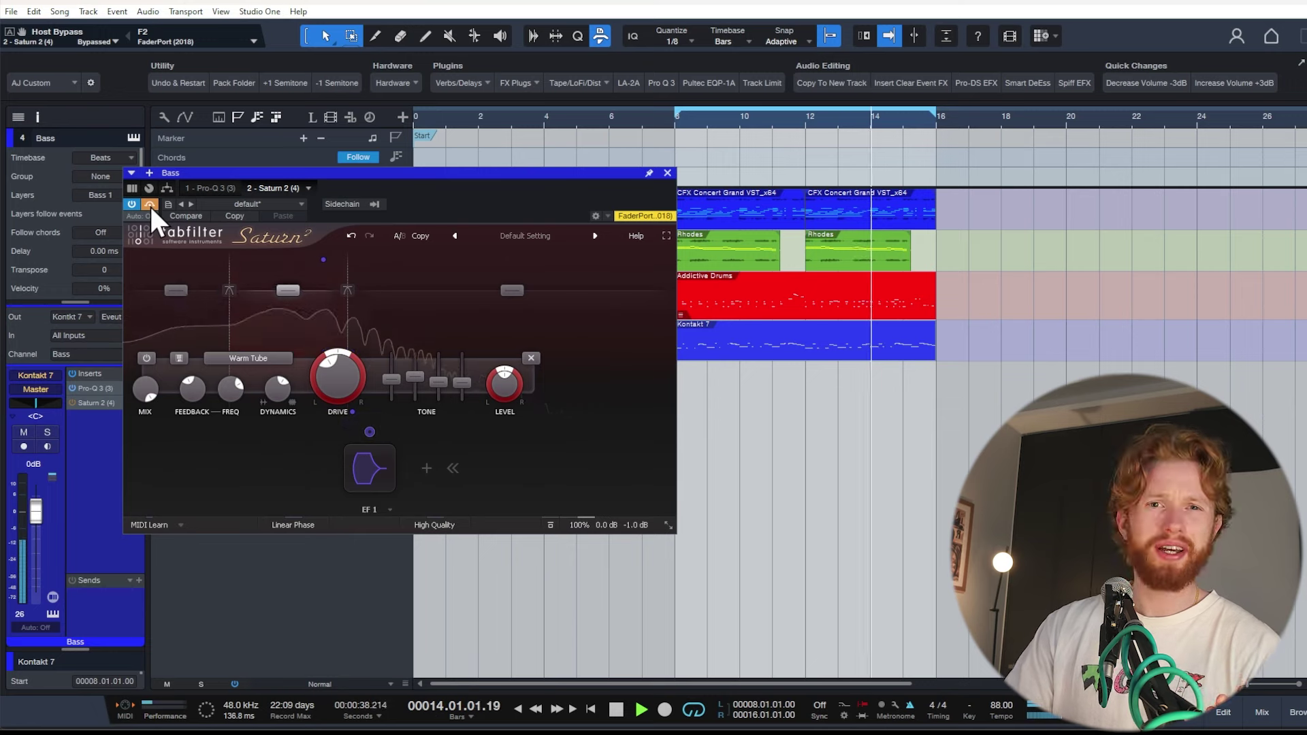
click(149, 205)
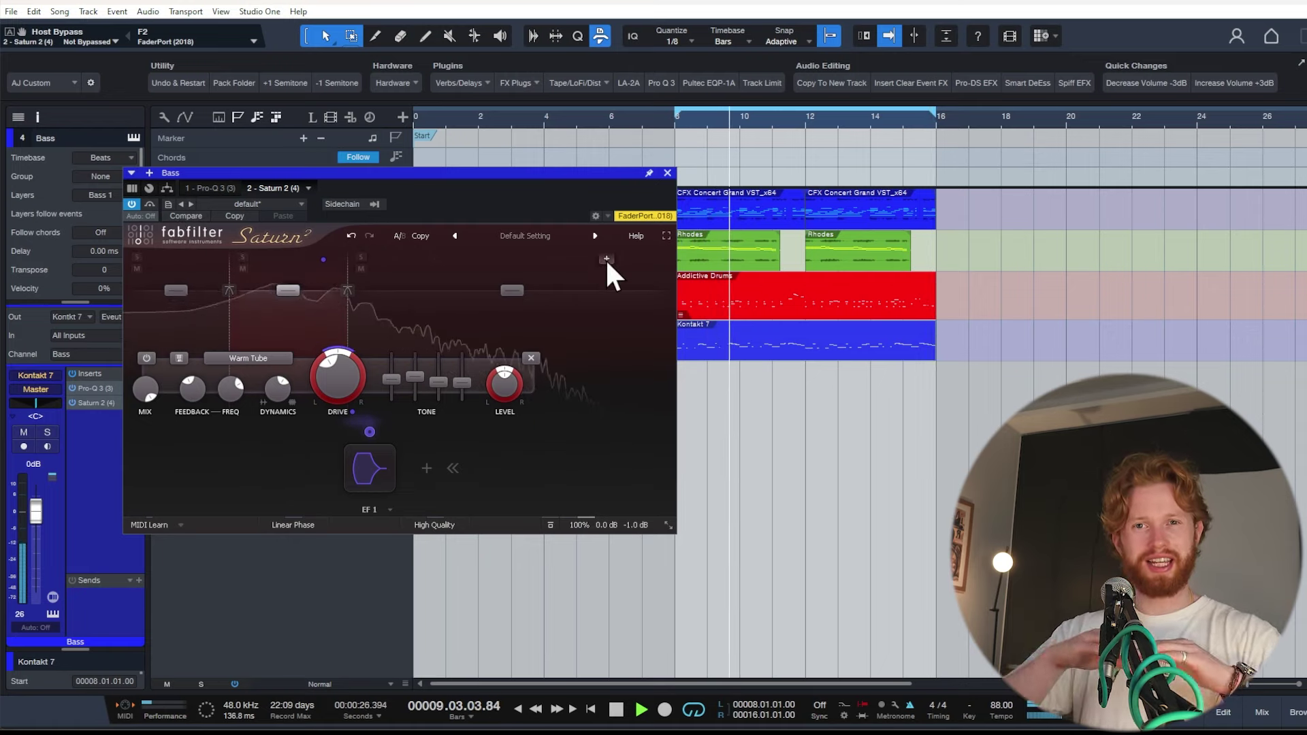
click(667, 173)
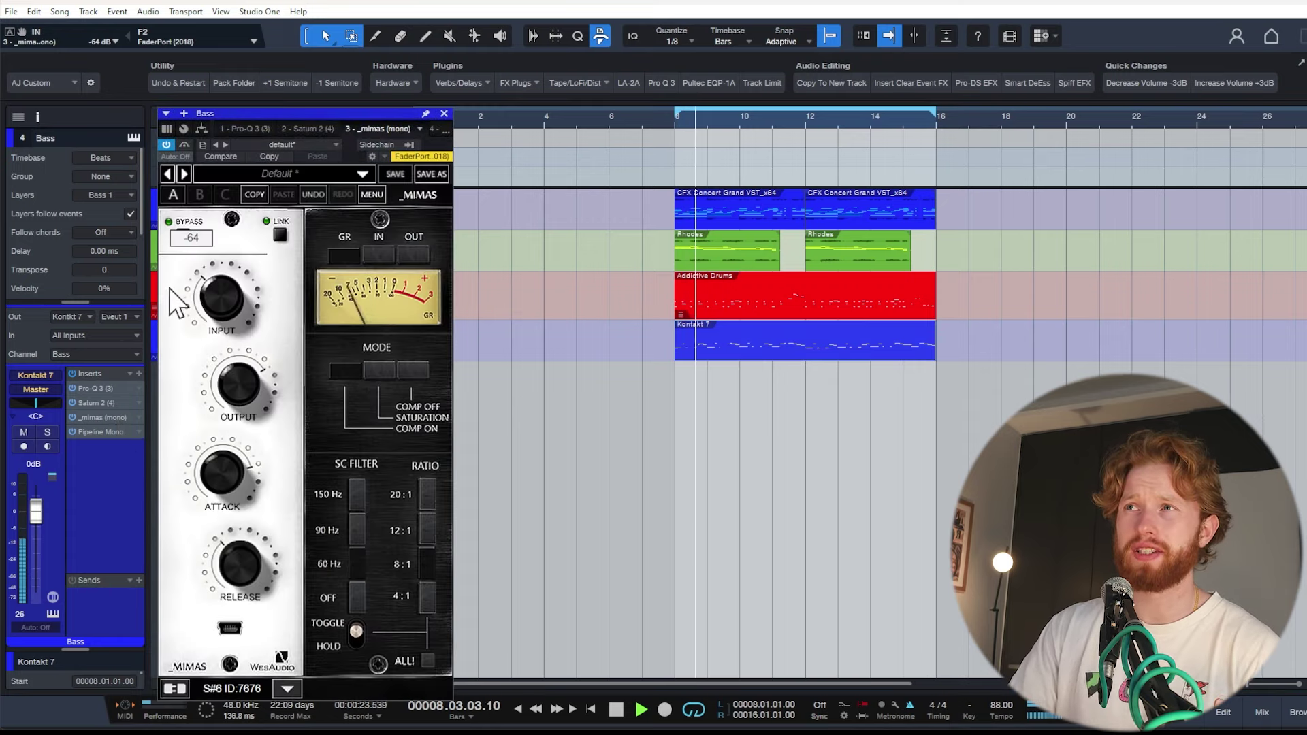
Compare the bass with the _mimas compressor bypassed and active, and close its window.
click(183, 236)
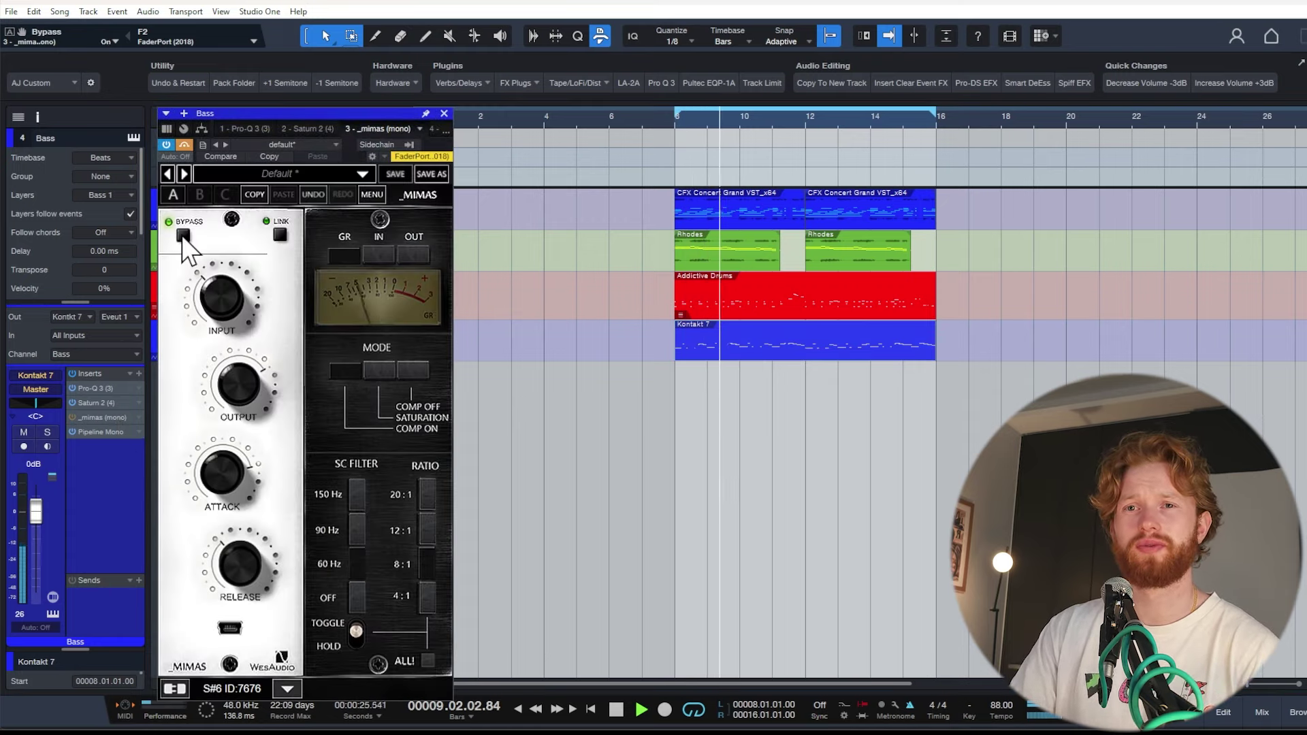
click(183, 236)
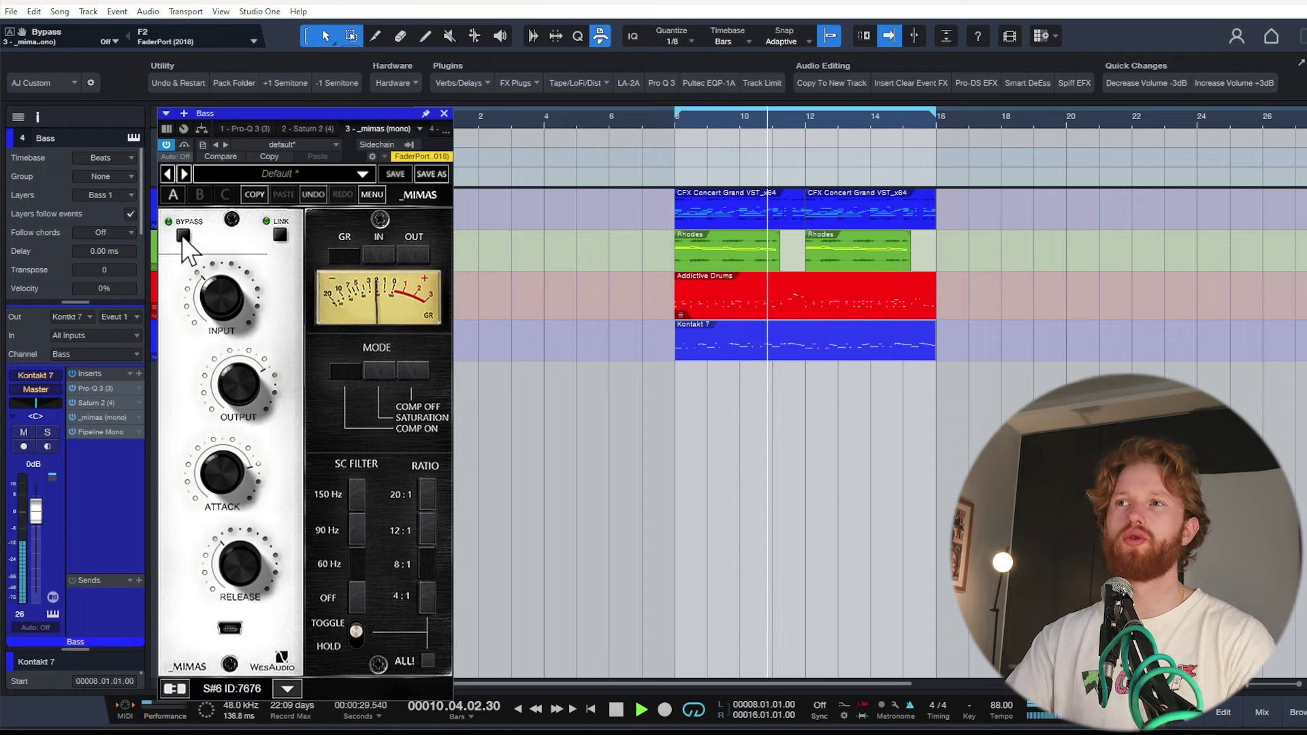
click(444, 114)
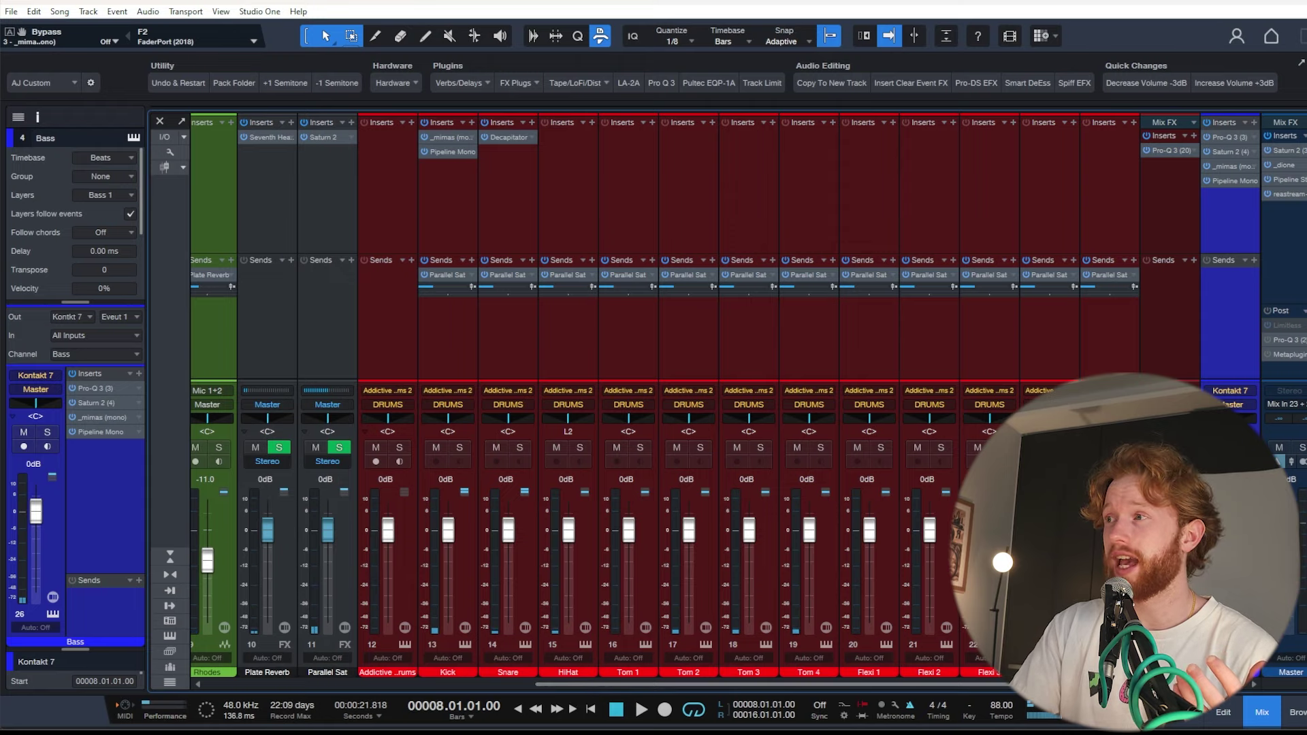
Insert TAIP after Pro-Q 3 on the DRUMS bus, compare it bypassed and active, and close its window.
click(1195, 136)
text(TAIP)
key(Return)
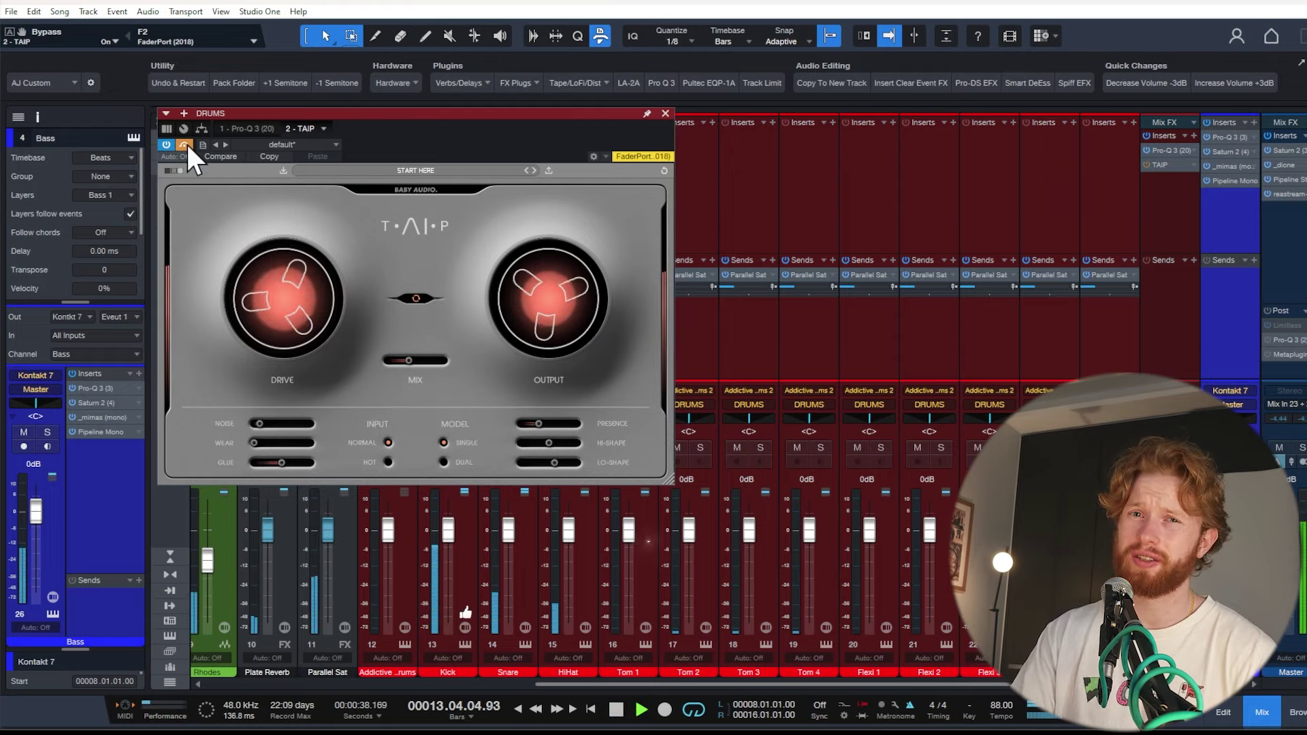
click(183, 144)
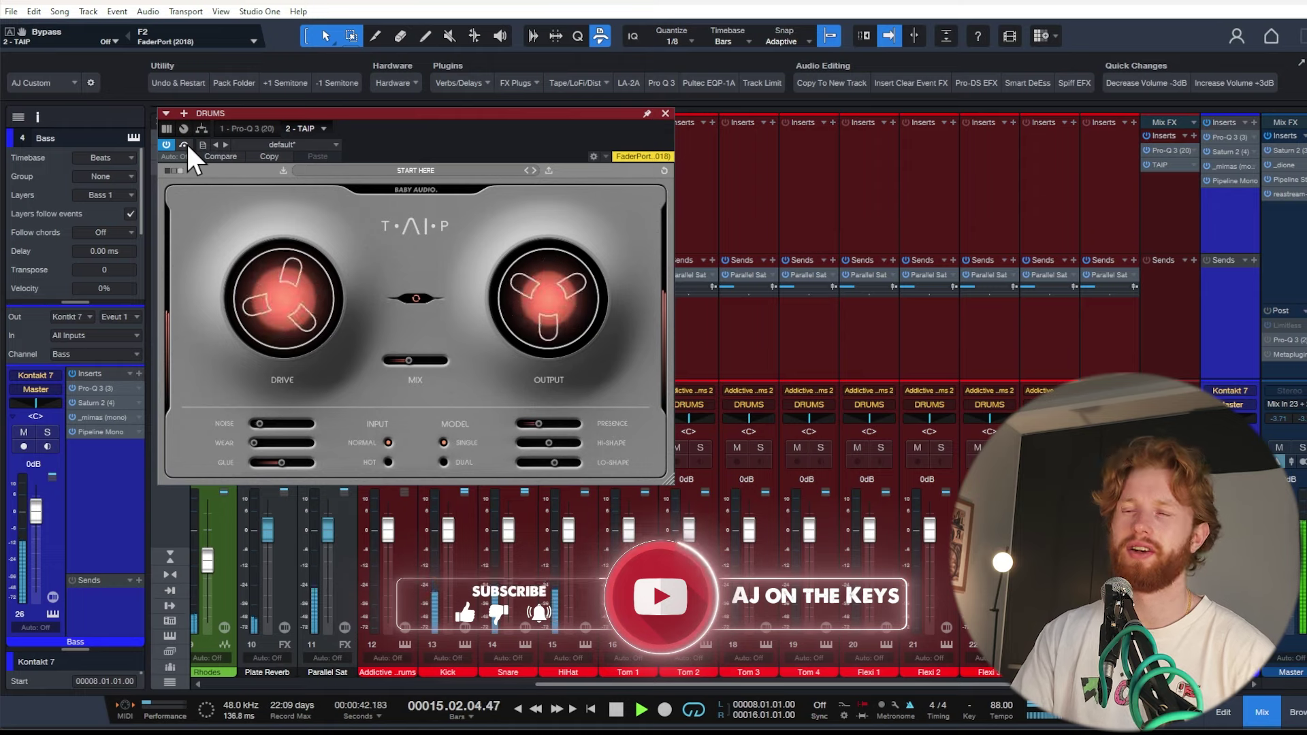
click(666, 113)
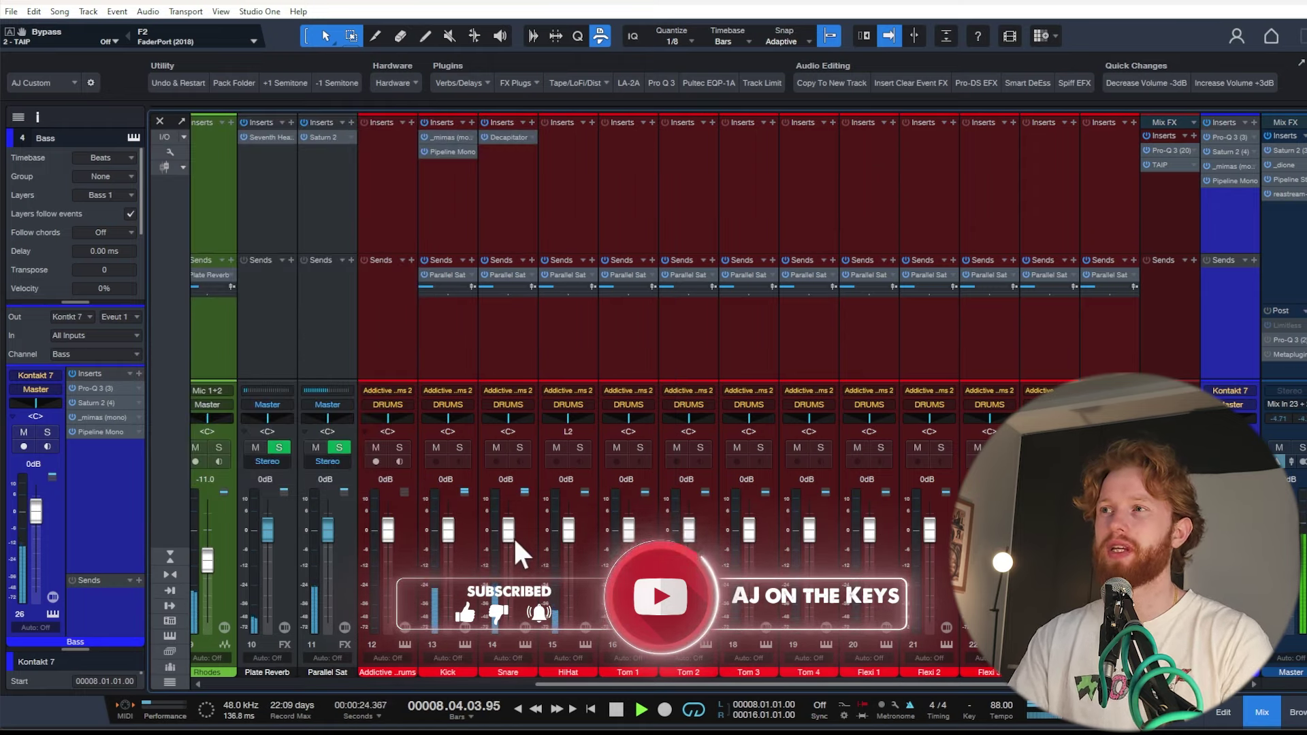
Lower the Snare channel's fader to -0.7 dB.
scroll(508, 536, down, 1)
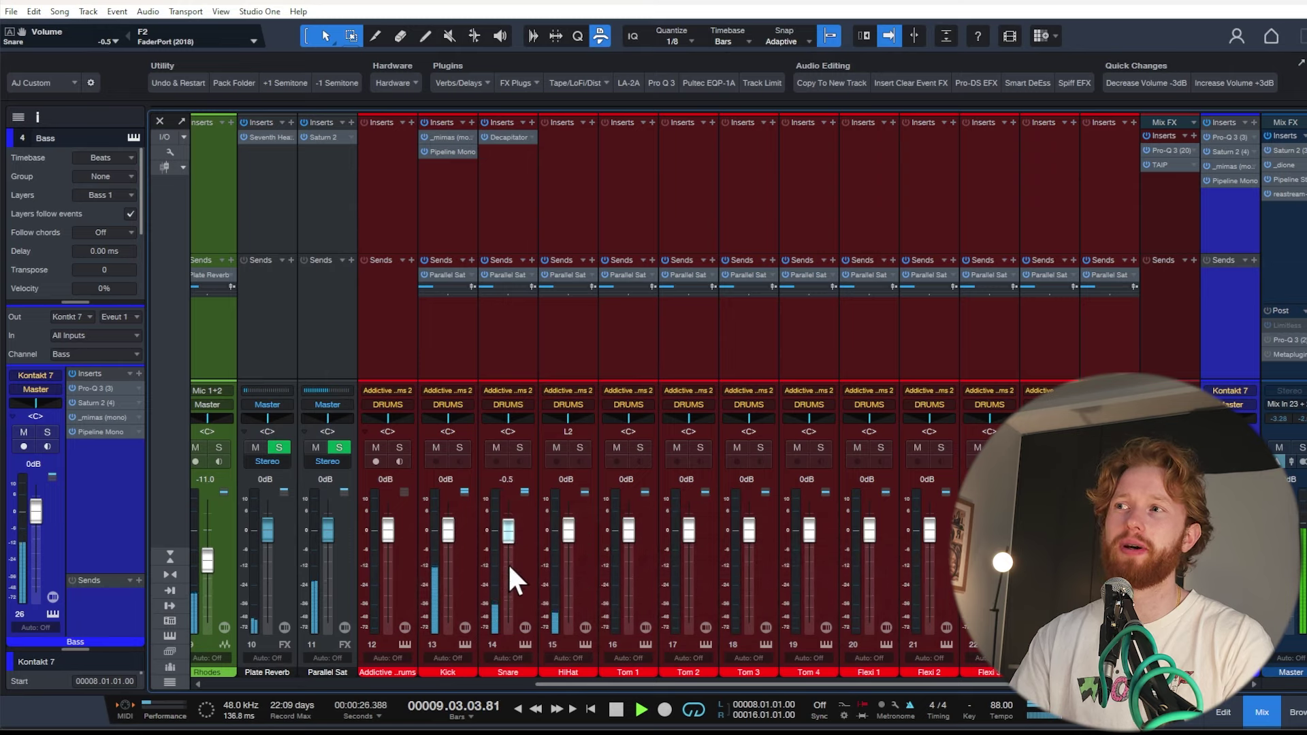
scroll(509, 531, down, 1)
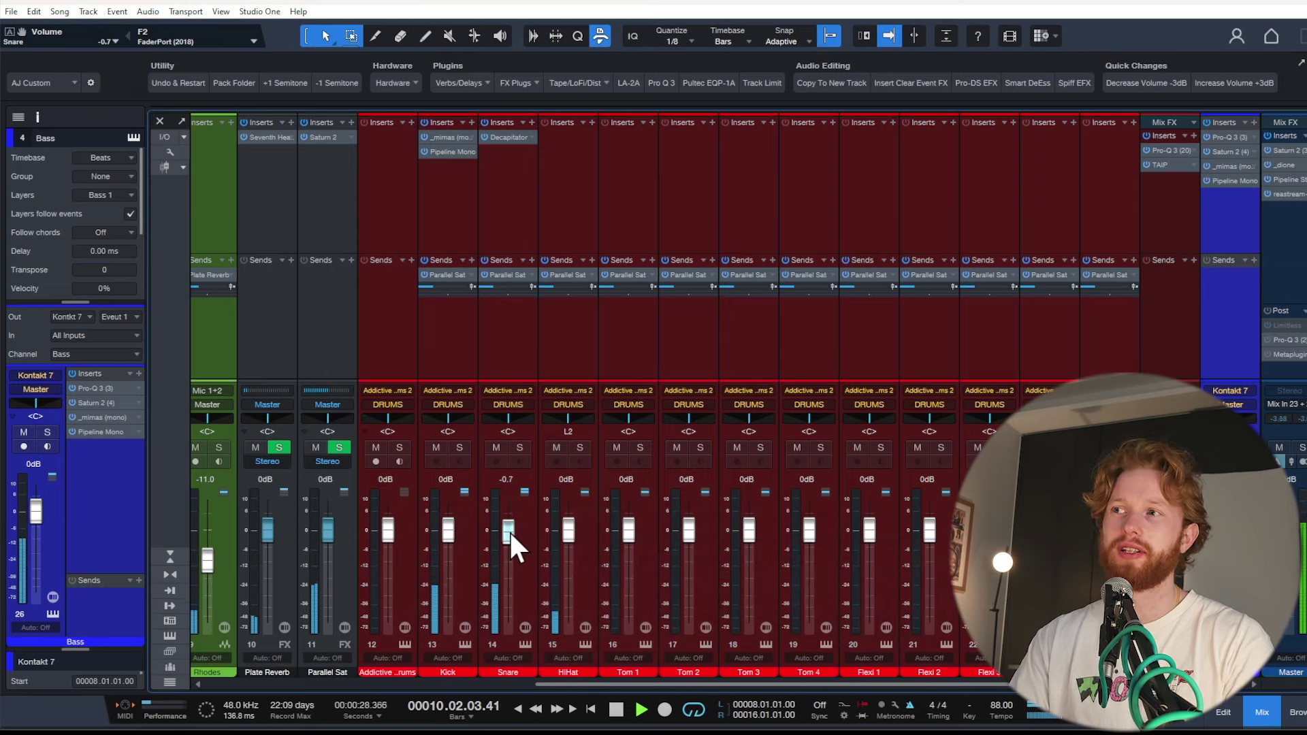
Set the Snare channel's fader to -0.6 dB.
scroll(496, 533, up, 1)
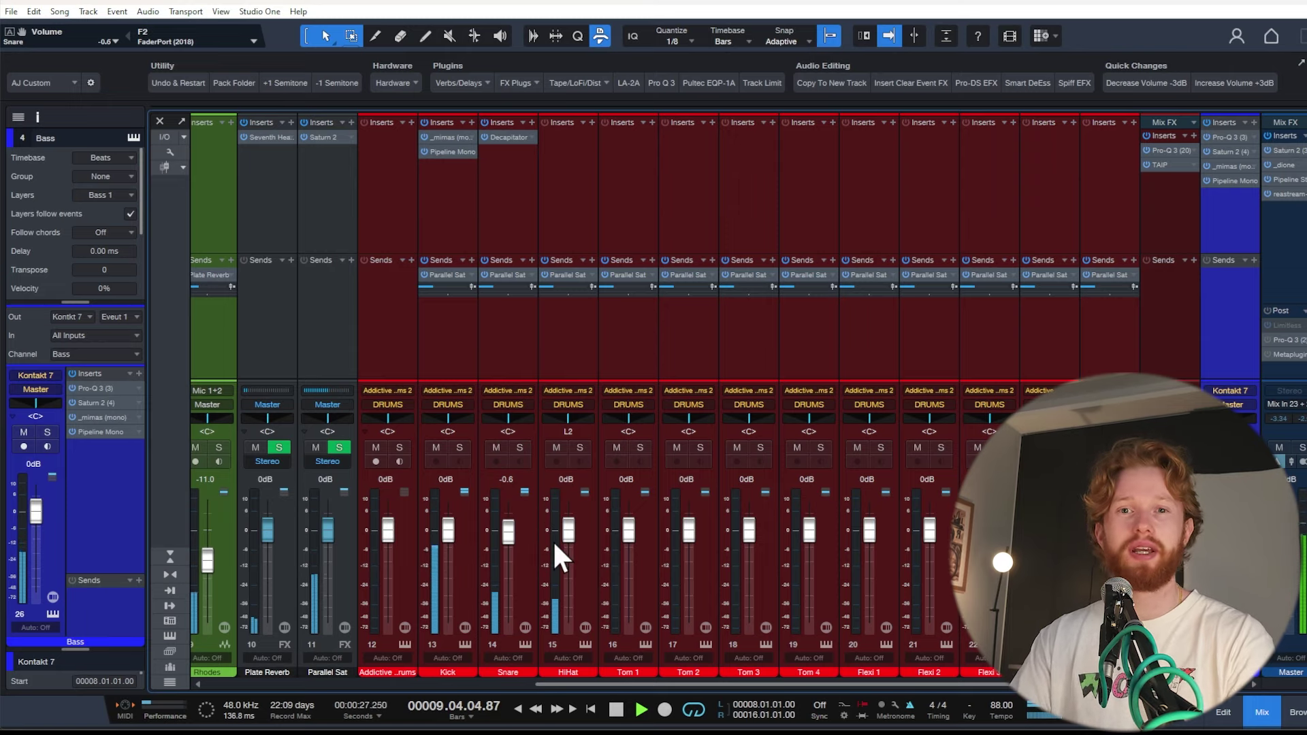
mouse_move(553, 542)
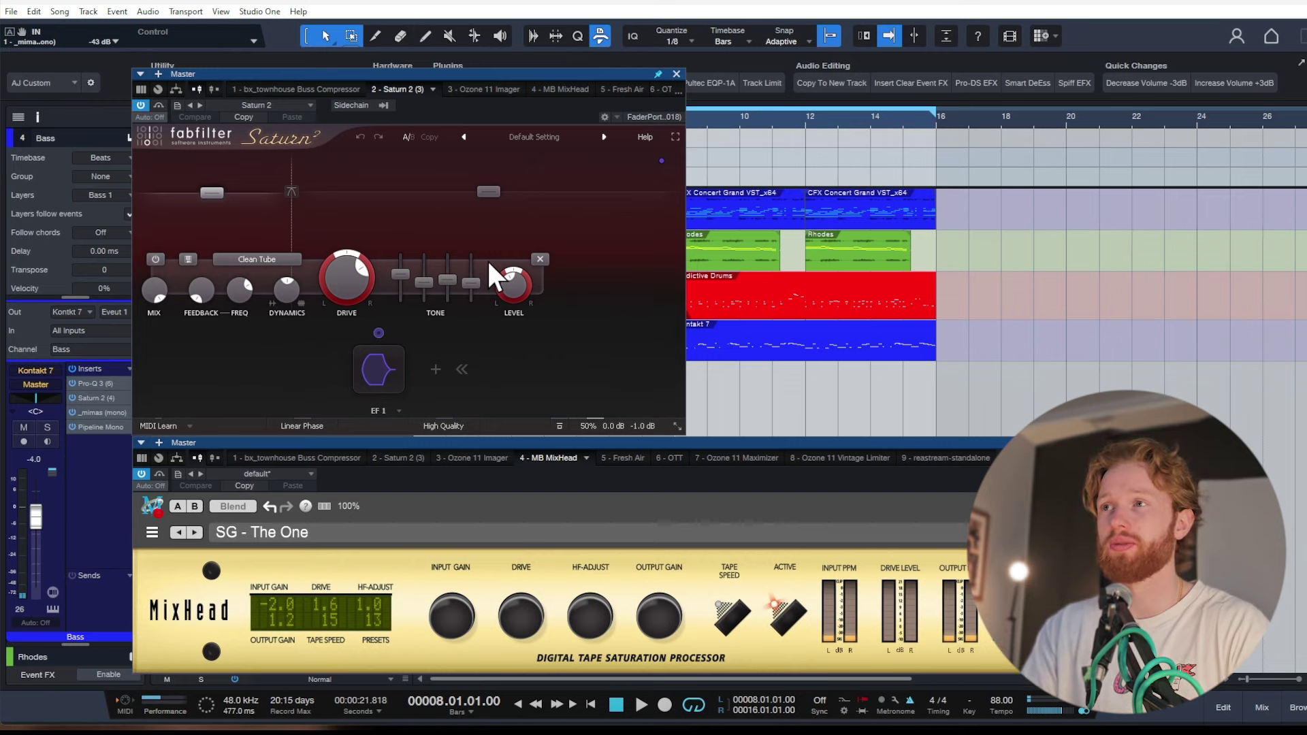
Play the loop and compare the master bus with Saturn 2 and MB MixHead both bypassed and both active.
click(160, 105)
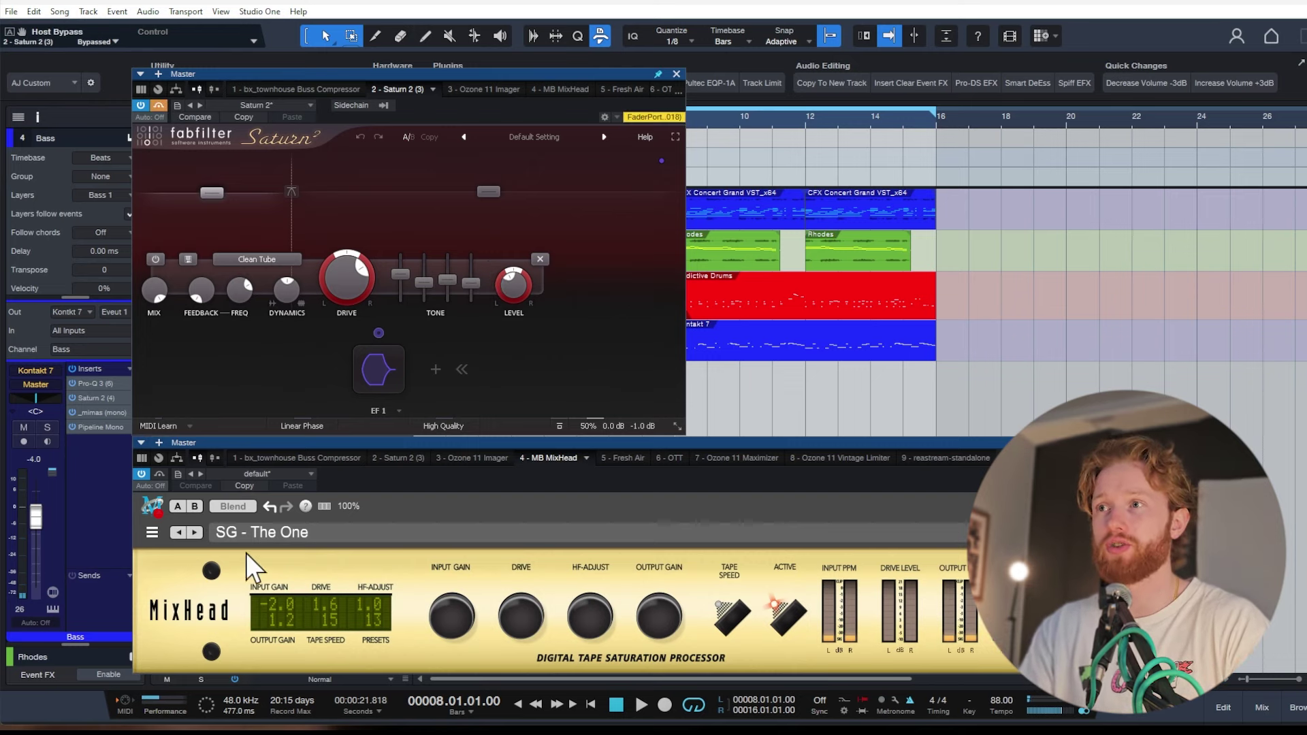
click(161, 476)
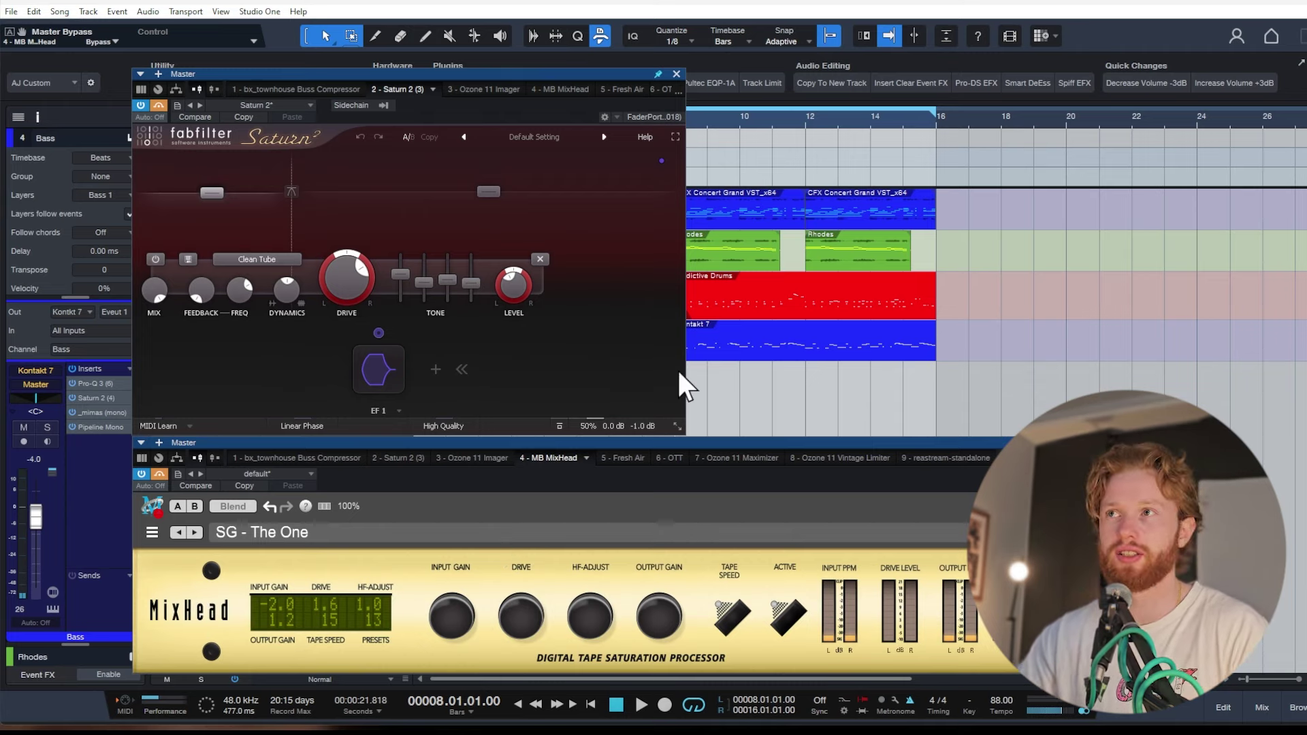
key(space)
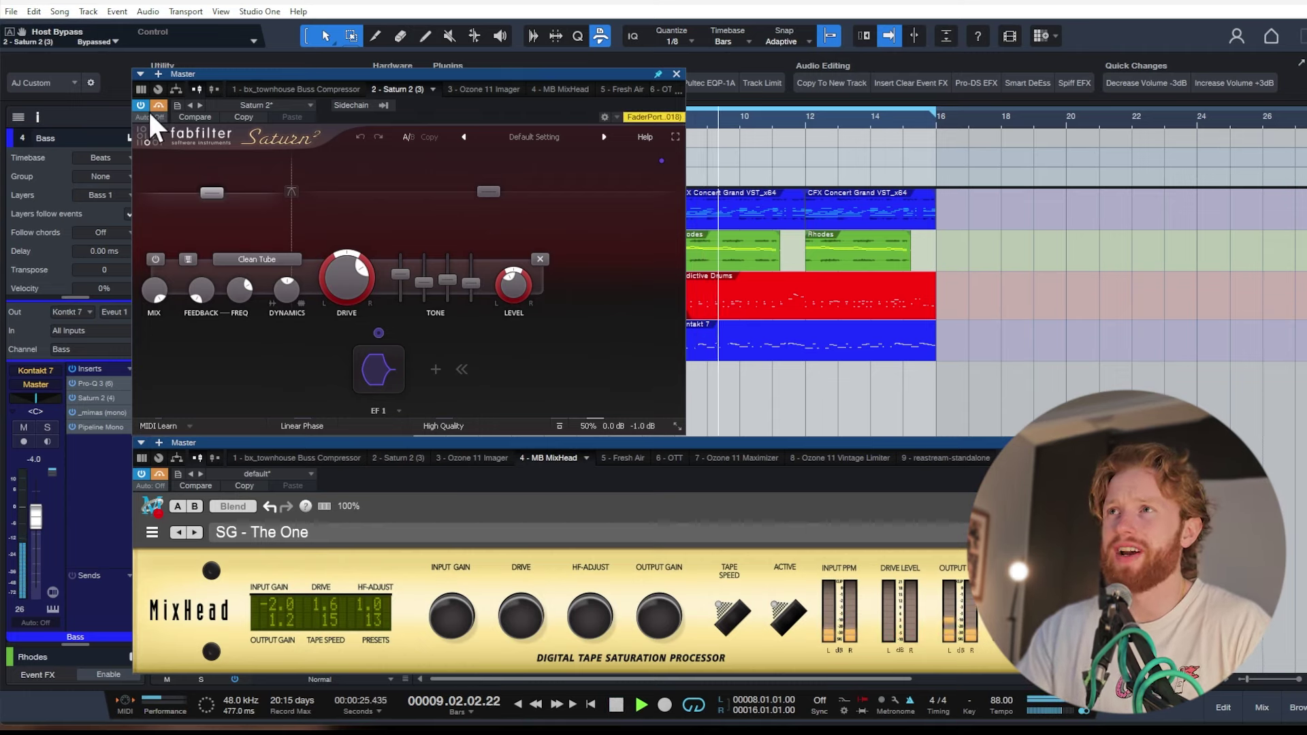
click(156, 106)
click(160, 475)
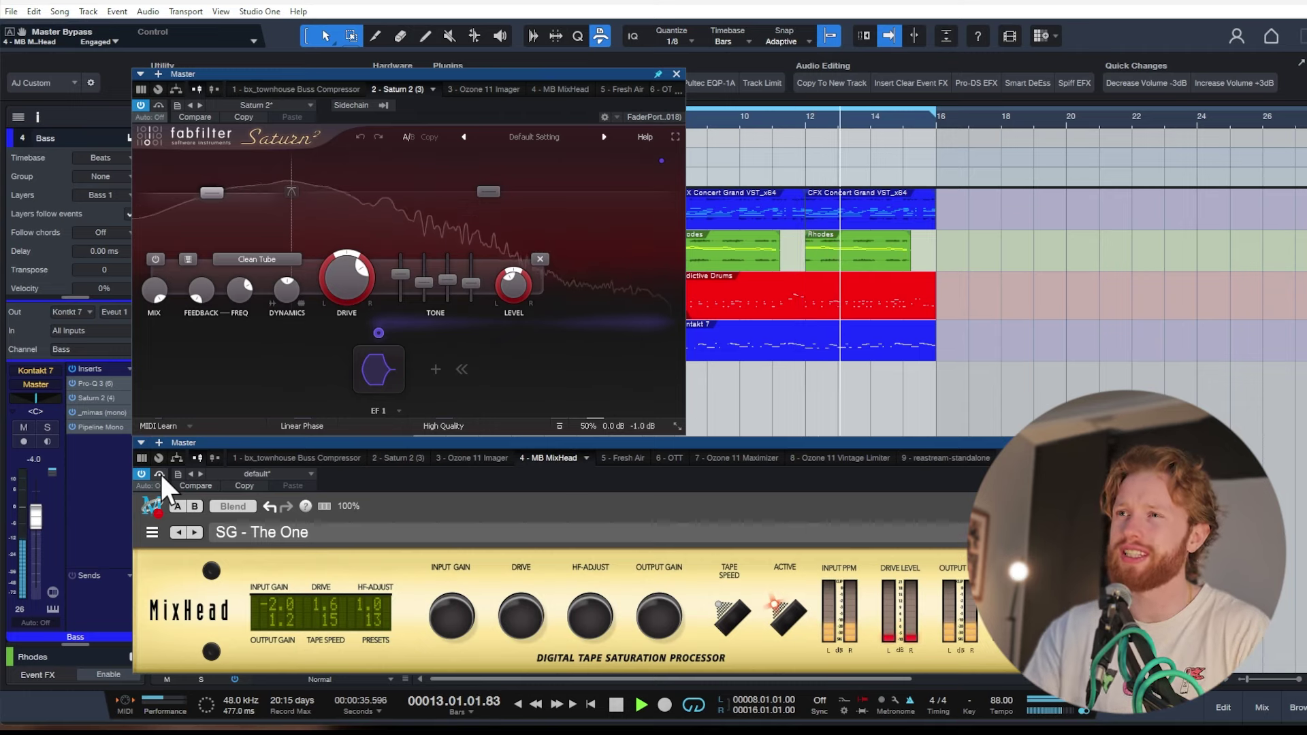
click(160, 474)
click(160, 107)
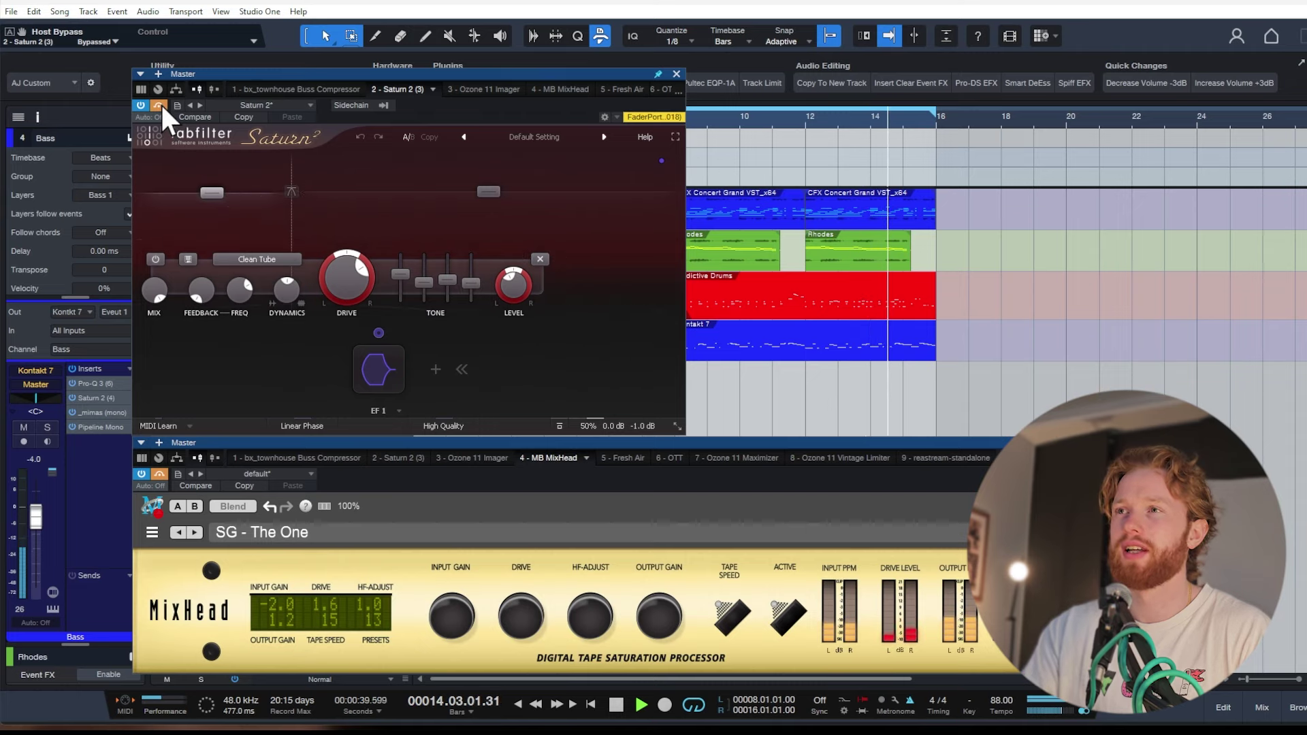
click(161, 106)
click(162, 474)
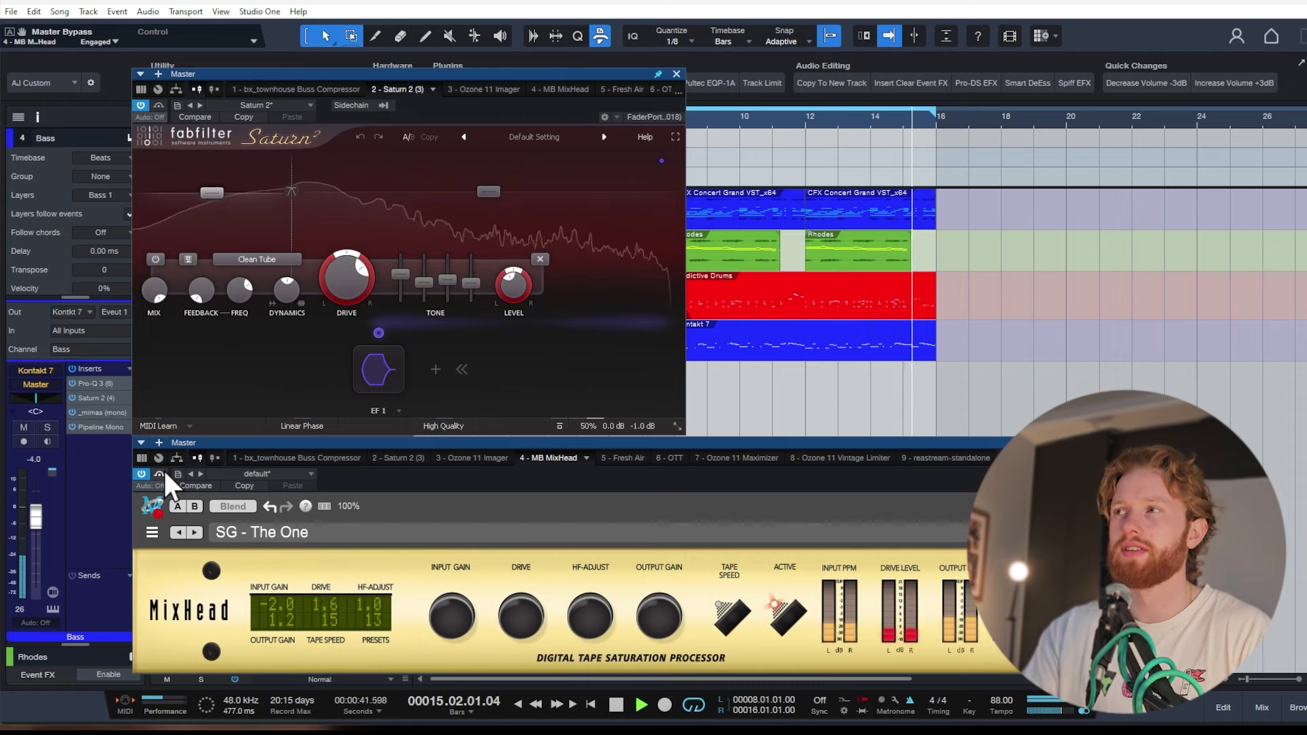